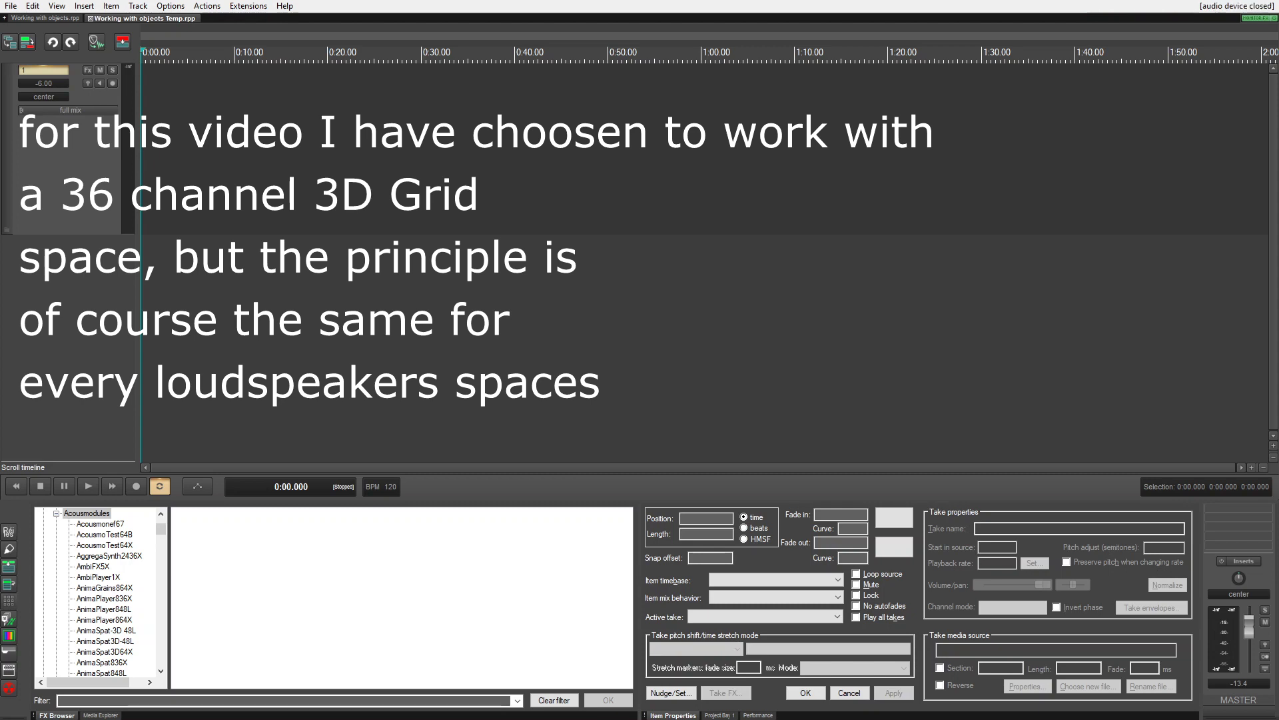
Select ASIO MADIface USB as the audio driver and choose 36: ADAT 2 (2) as the last output of the range
left_click(867, 228)
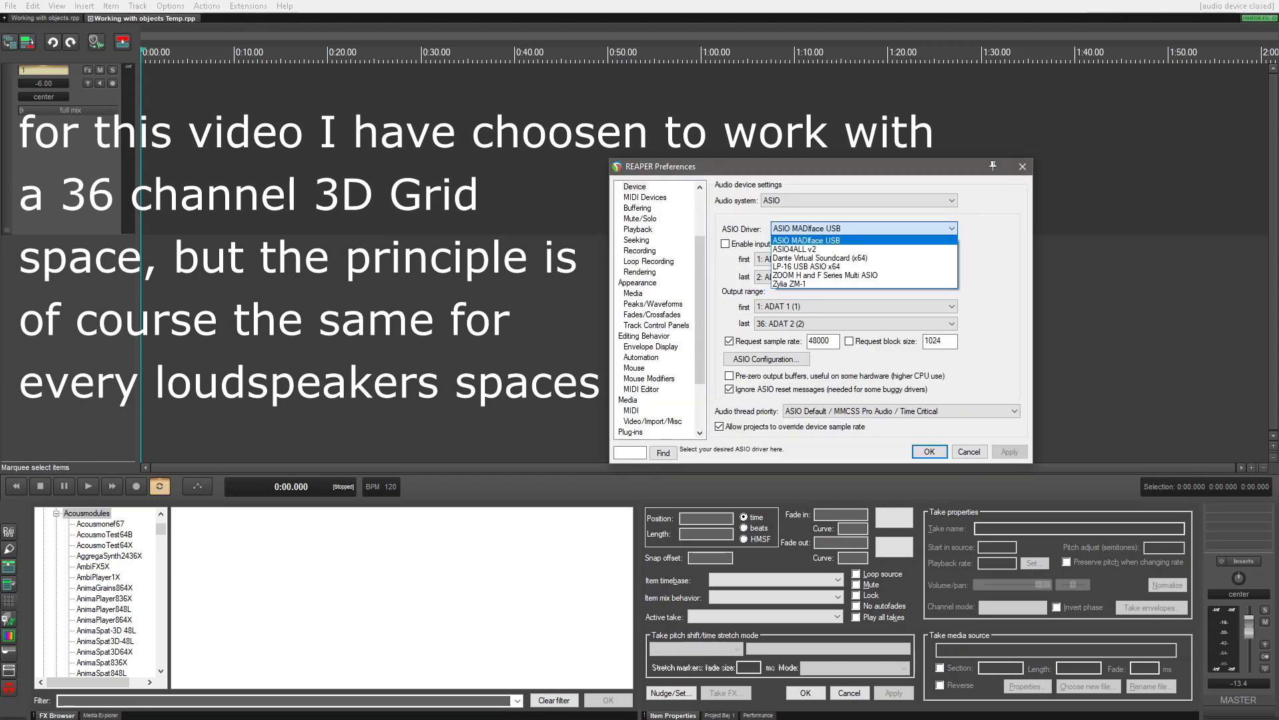
left_click(866, 228)
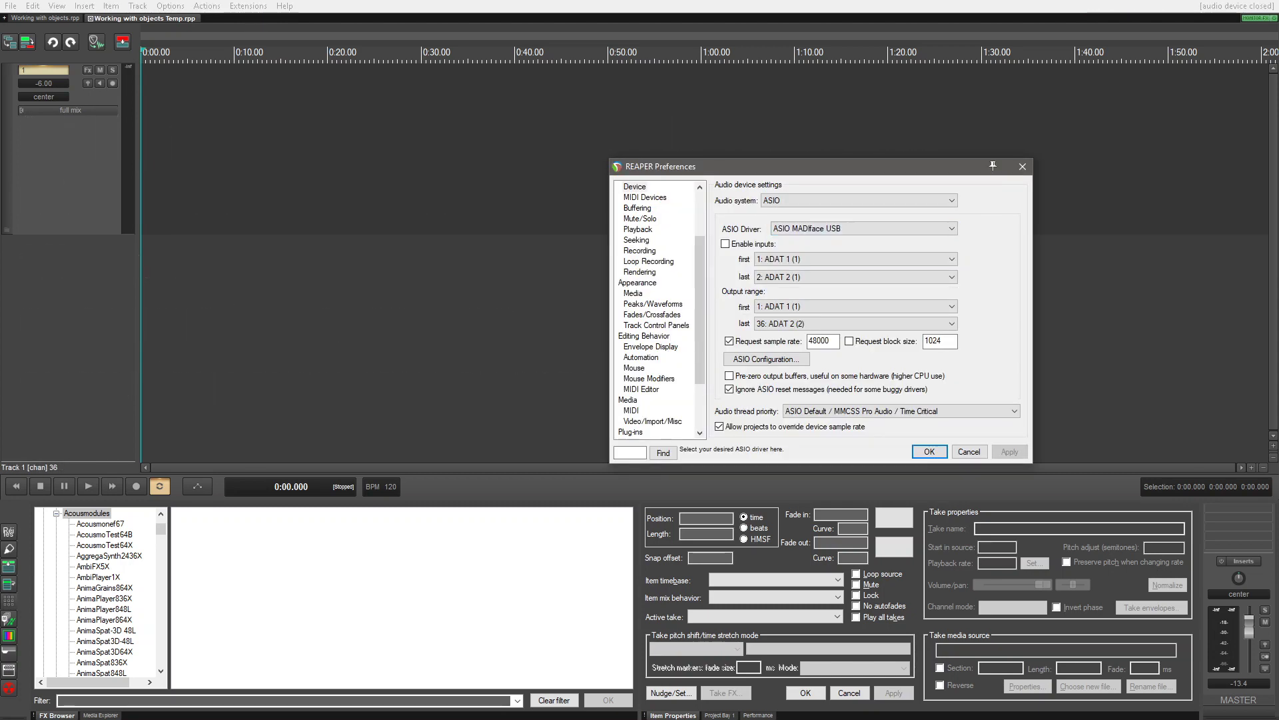
left_click(853, 324)
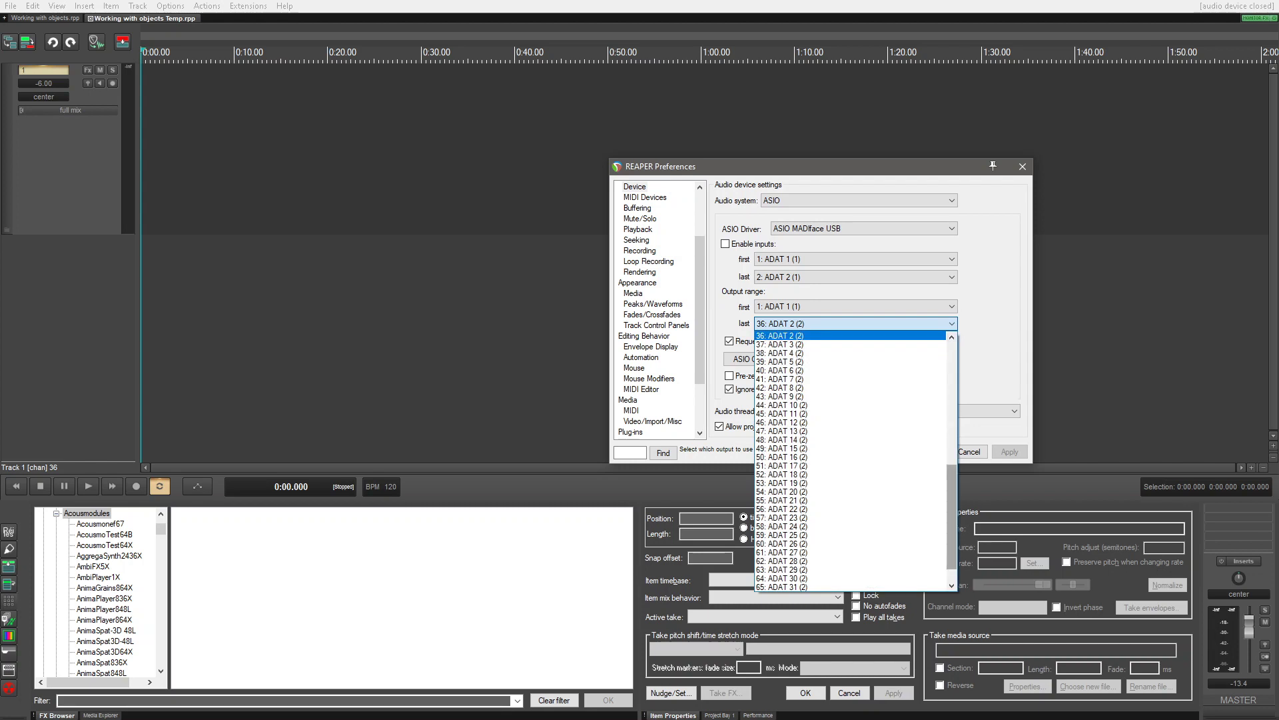
left_click_drag(952, 517, 952, 481)
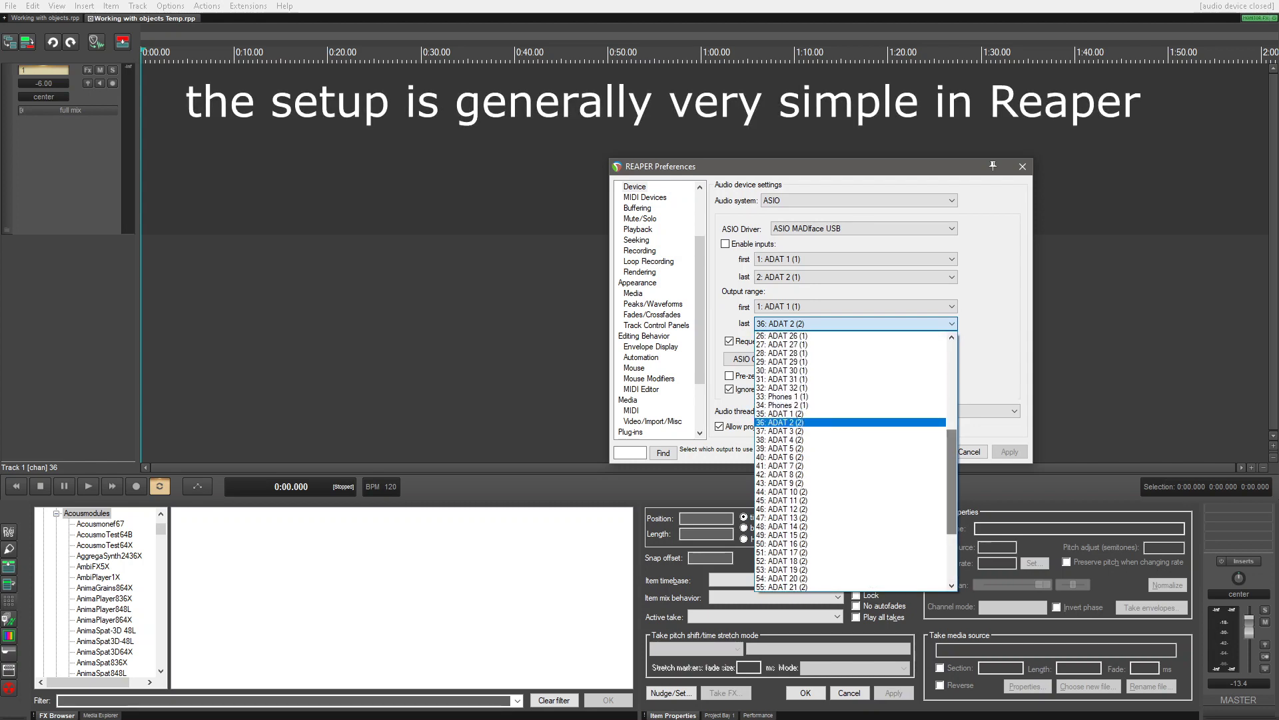
left_click(800, 422)
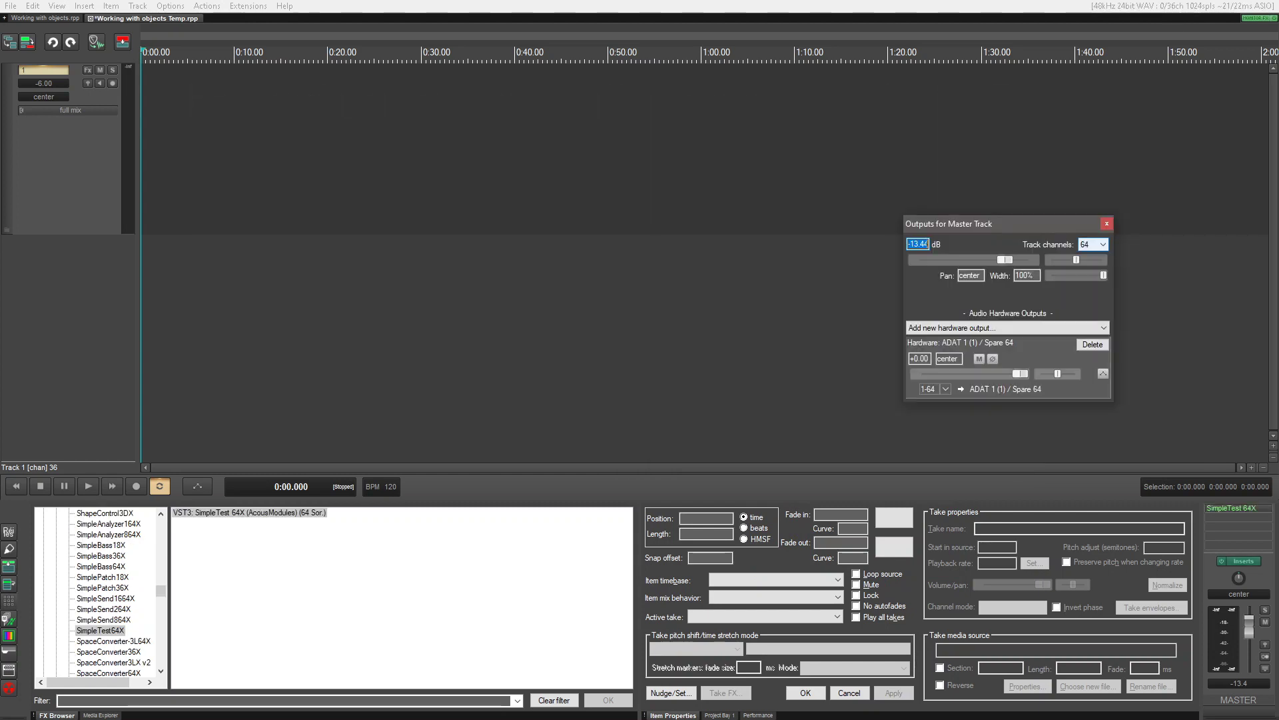
Set the master track to 36 channels and its hardware output source to channels 1-36
left_click(1093, 245)
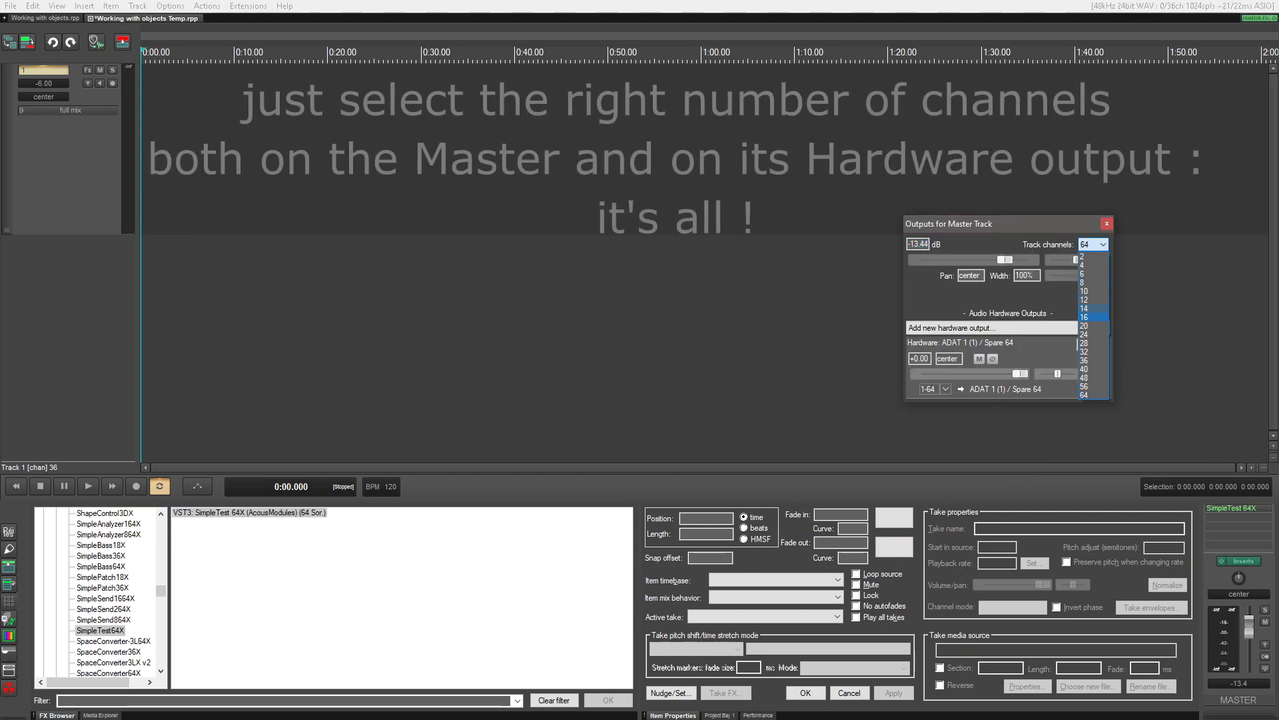
left_click(1093, 360)
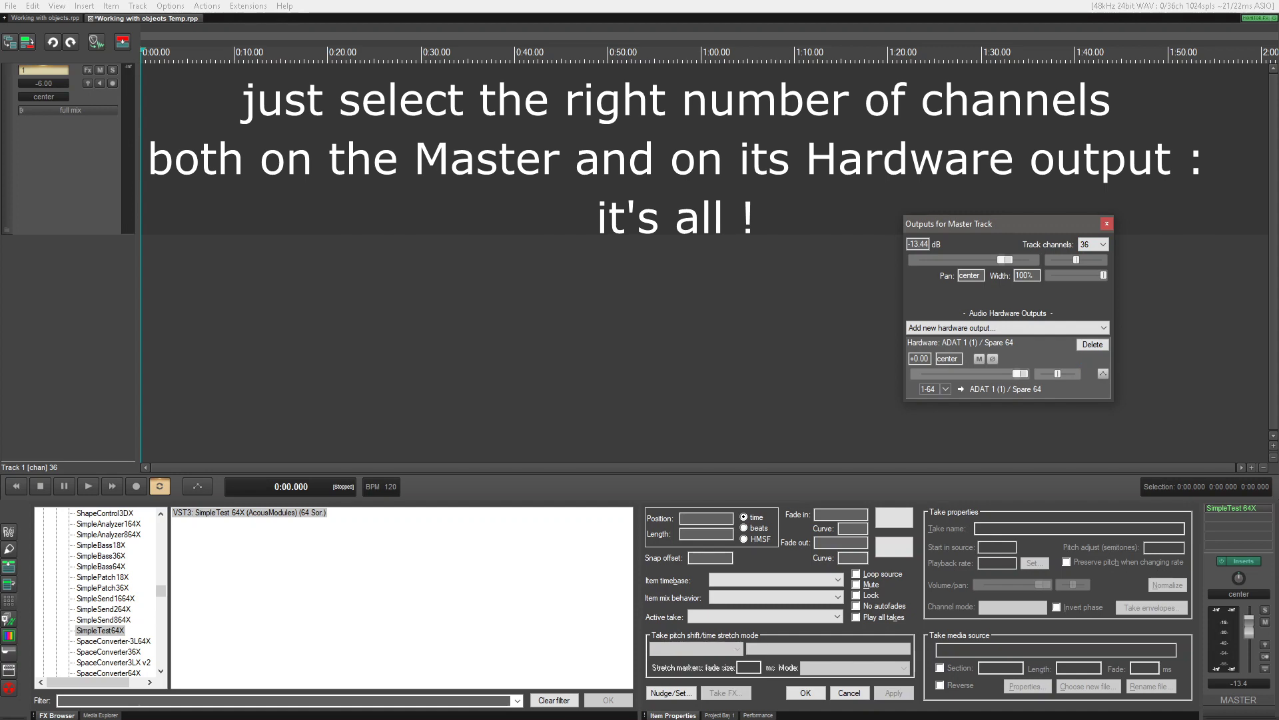
left_click(932, 388)
mouse_move(979, 448)
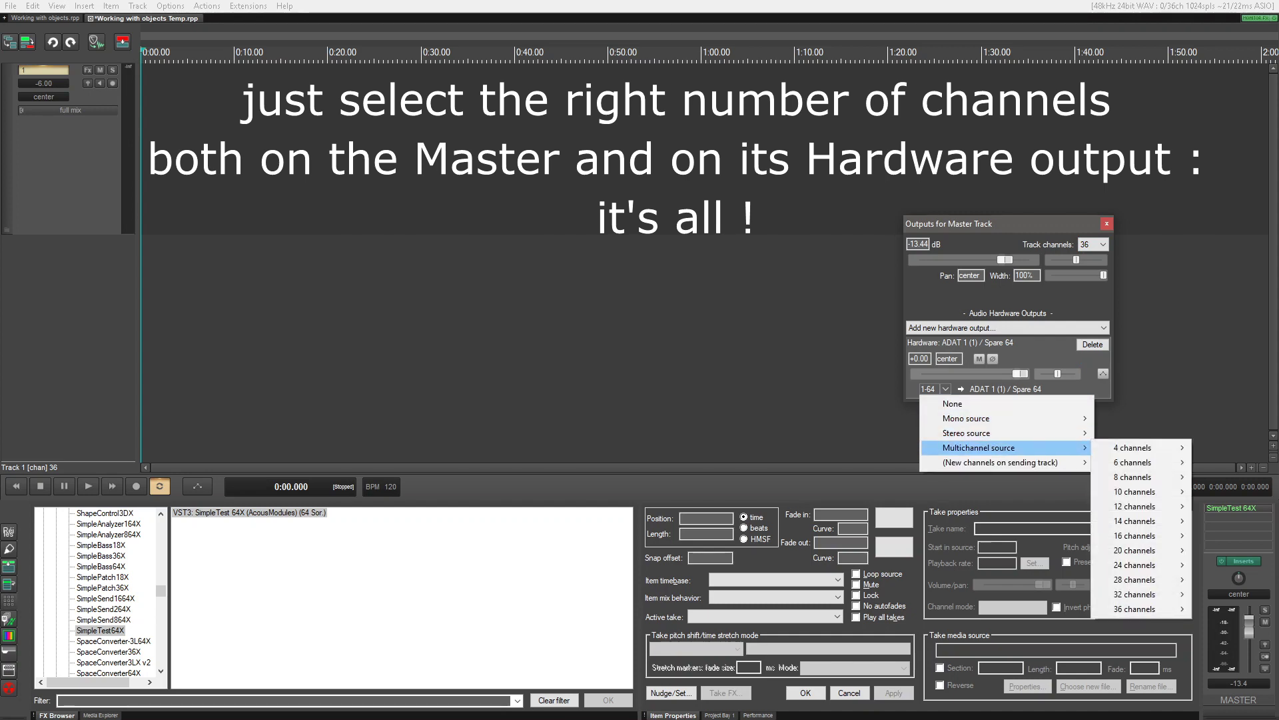
mouse_move(1140, 609)
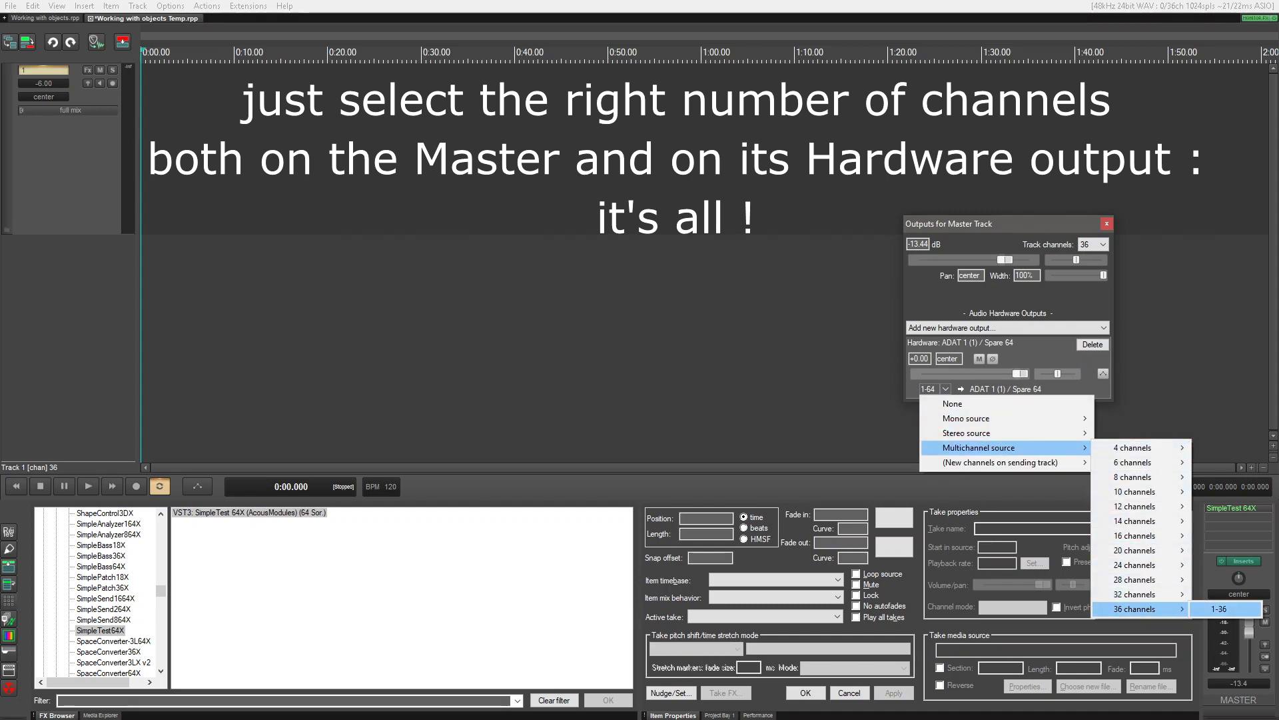
left_click(1219, 609)
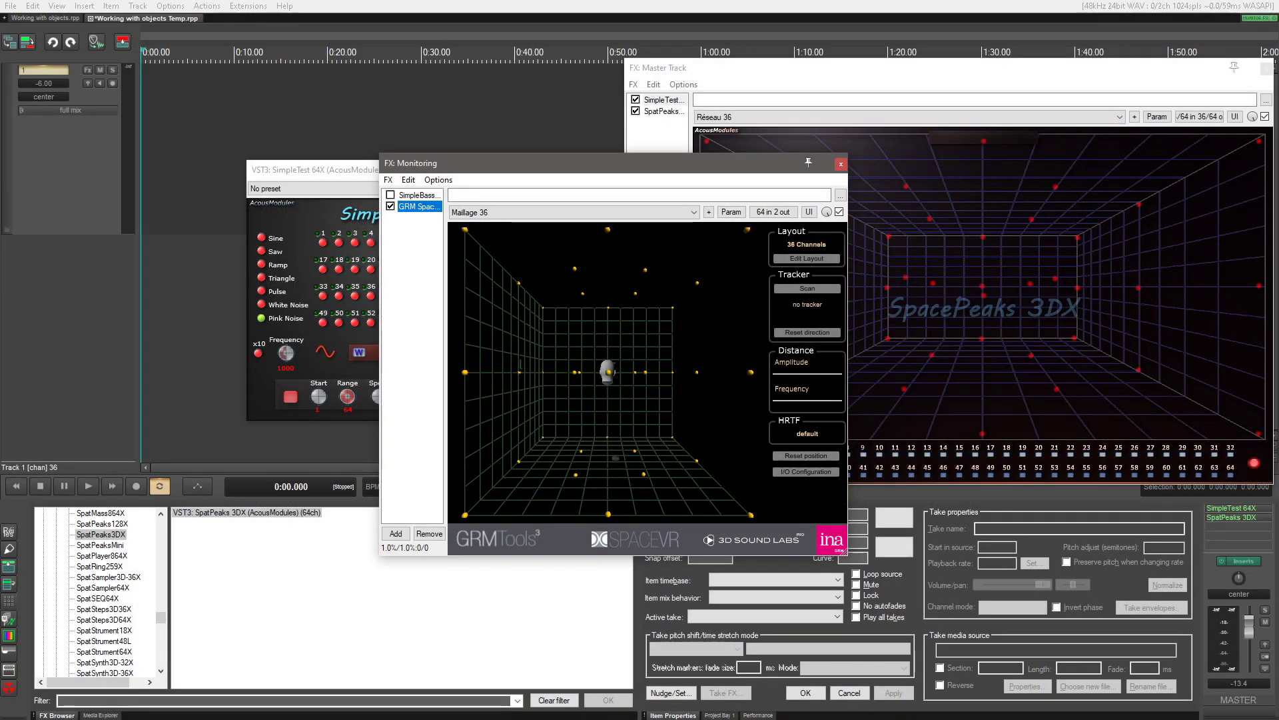
Choose the 36 Channels speaker layout in the SpaceVR monitoring plugin
left_click(821, 257)
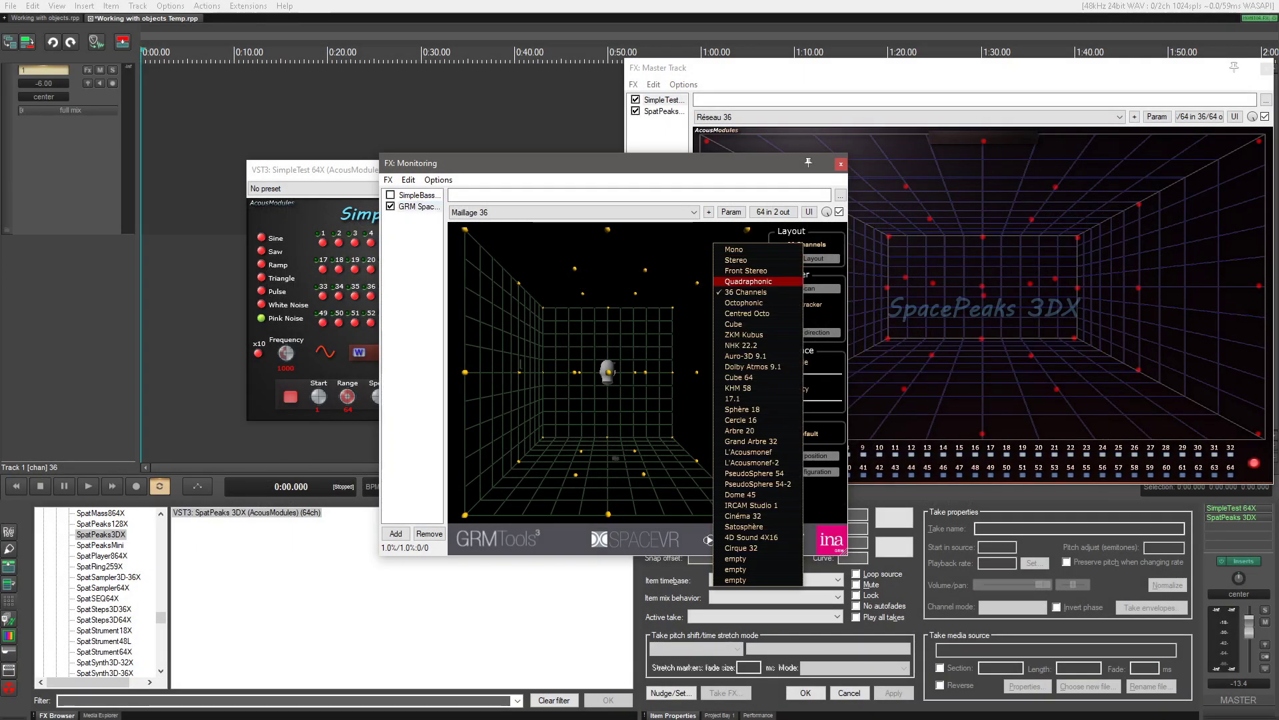
left_click(757, 292)
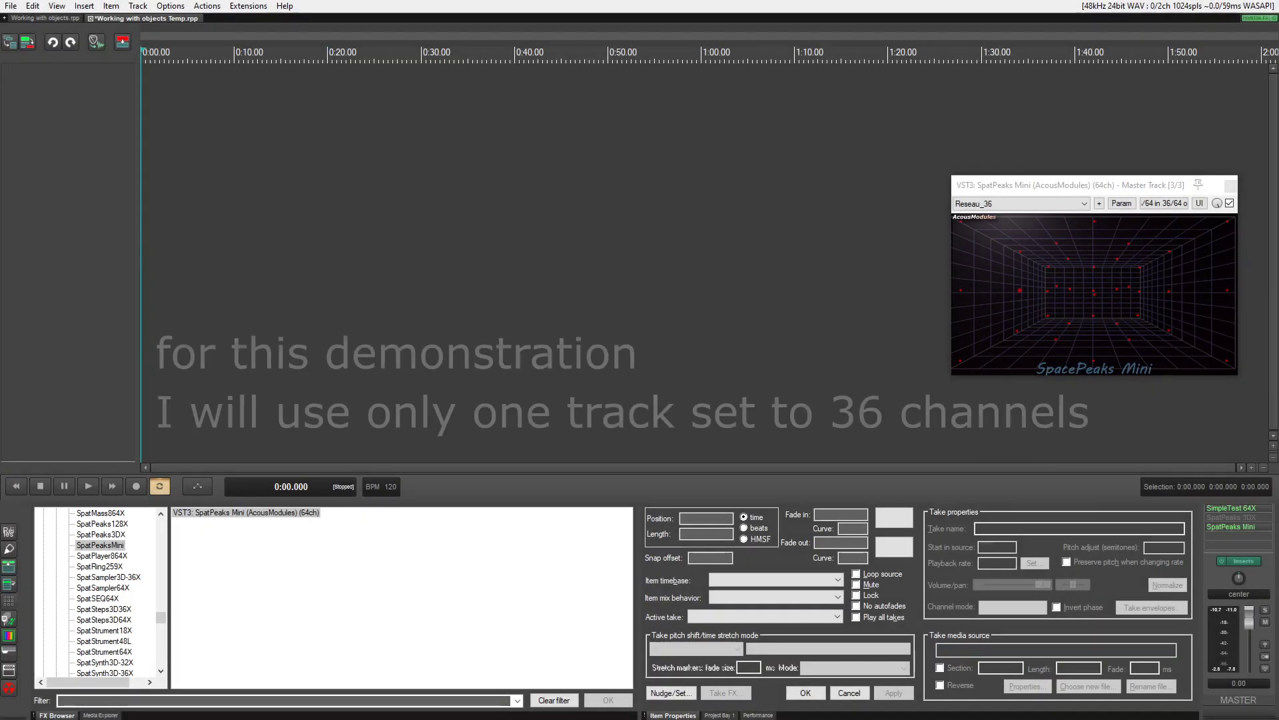
Add a new track and set its track channels to 36
key("ctrl+t")
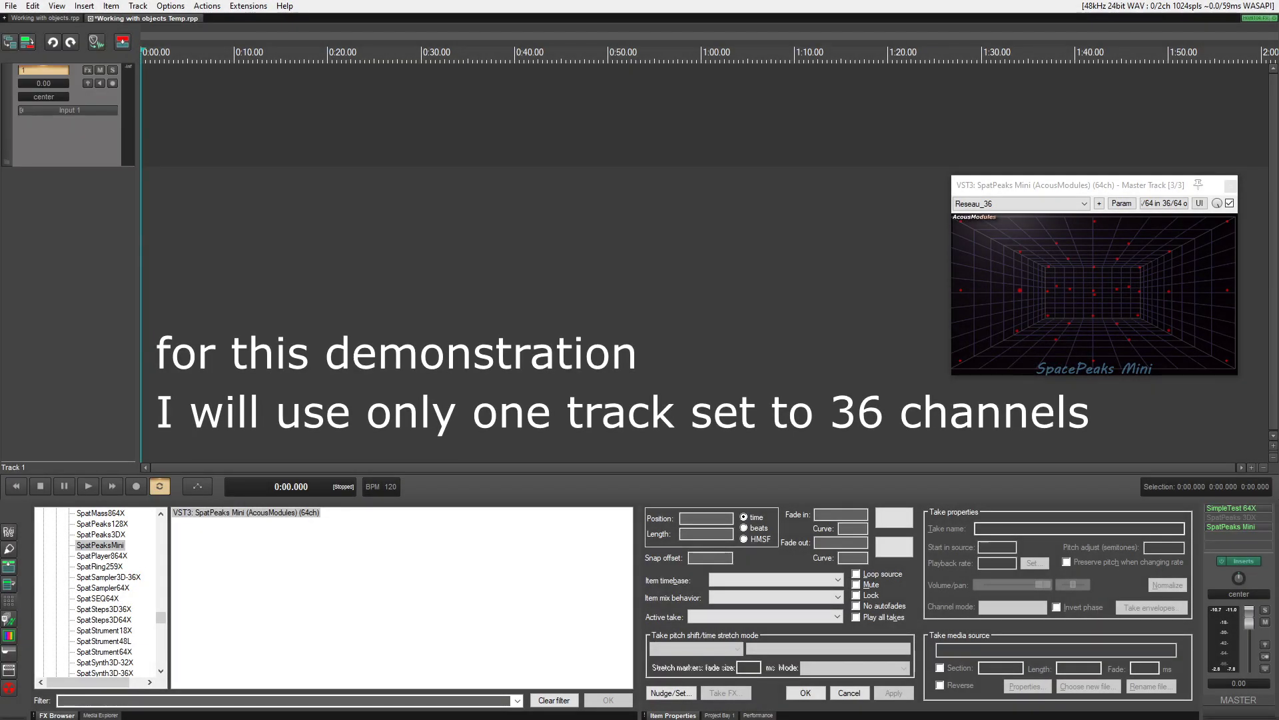
left_click(88, 83)
left_click(333, 109)
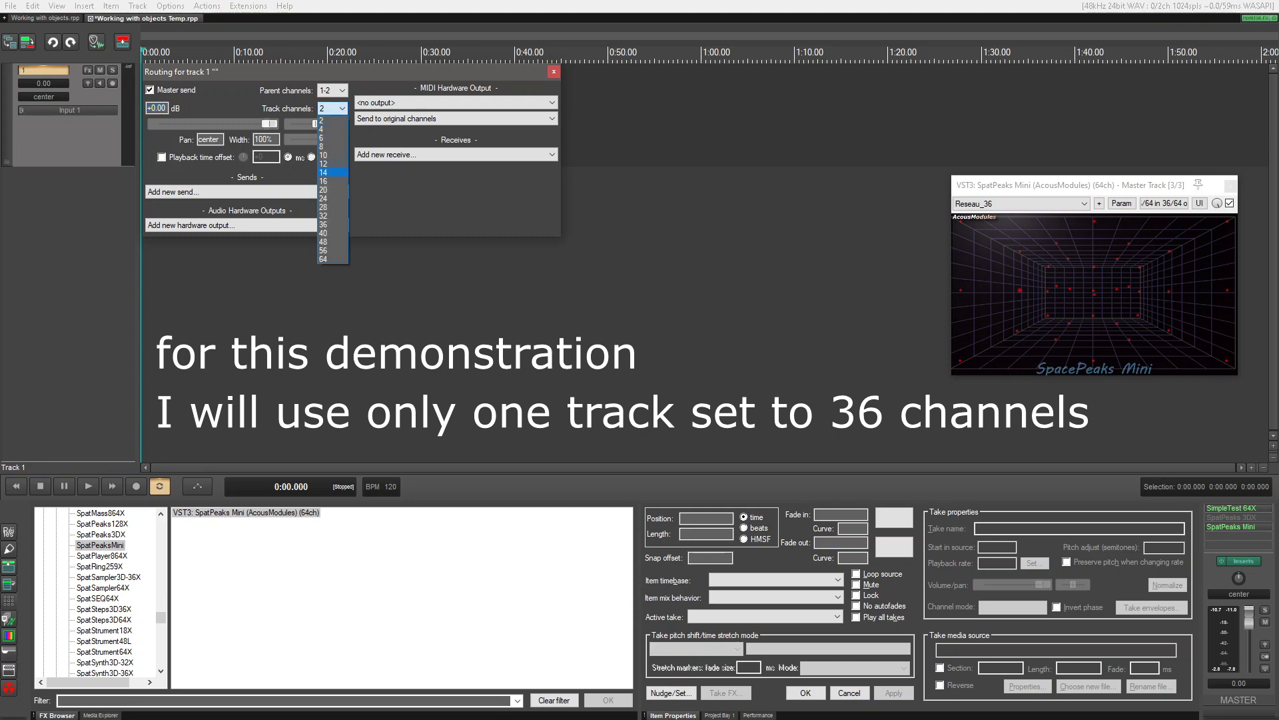
left_click(333, 224)
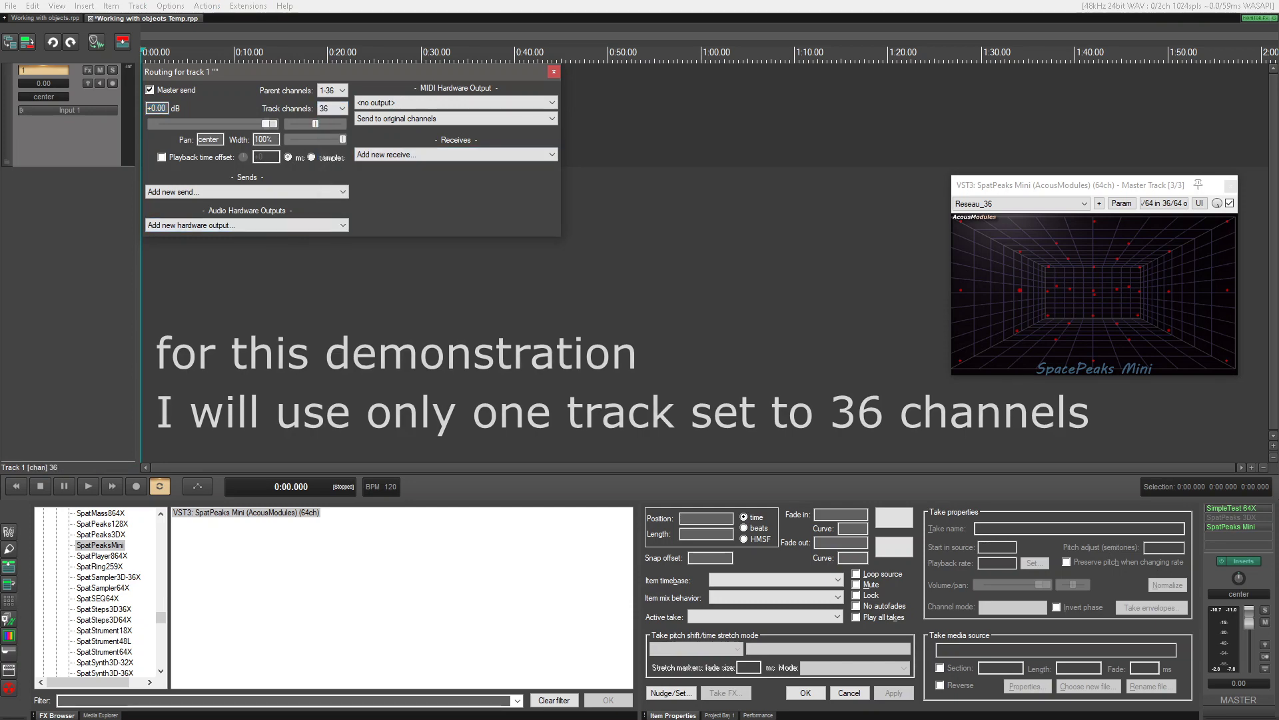
left_click(554, 72)
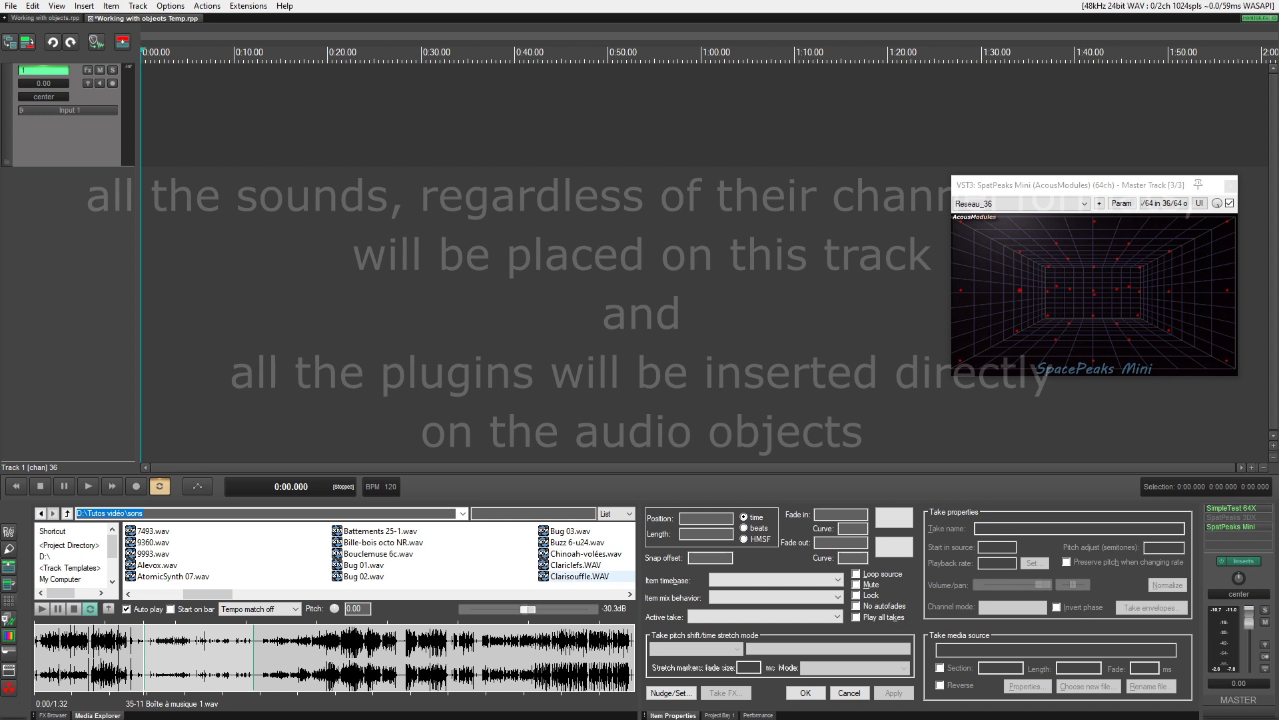
Place the 3.646 to 6.771 s section of Clarisouffle.WAV on track 1 at about 1.5 s
left_click(579, 577)
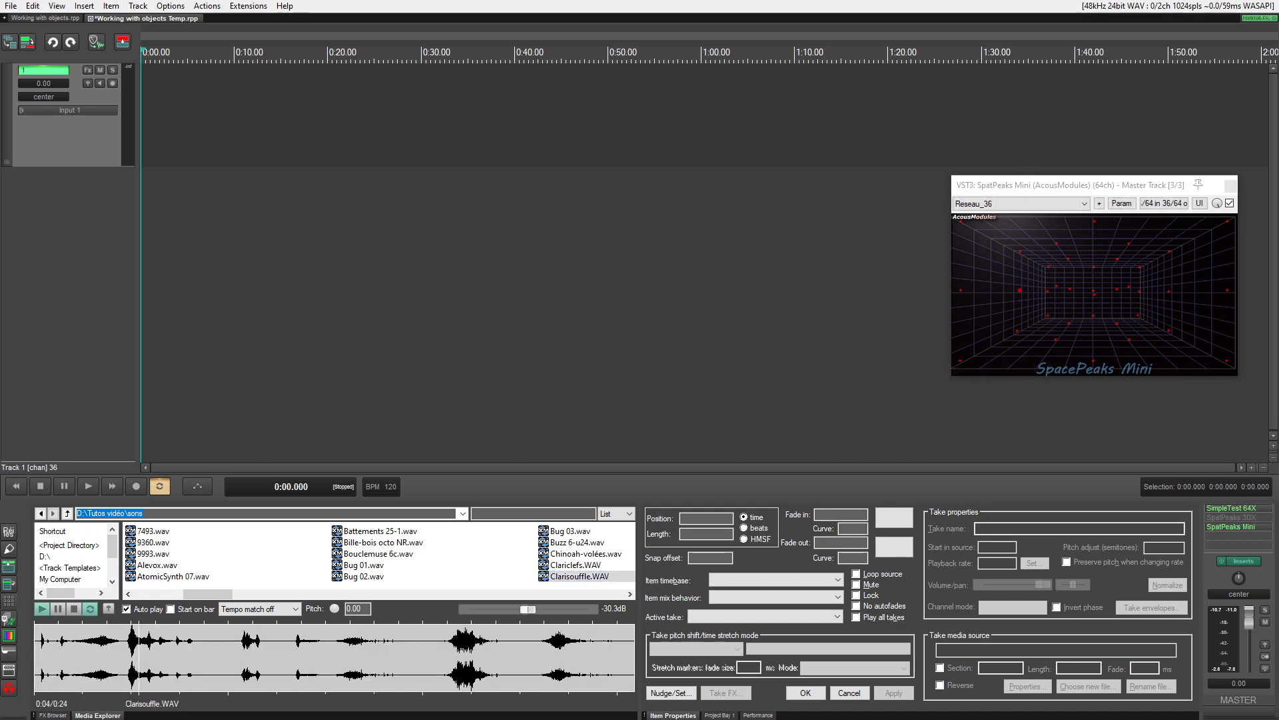
left_click_drag(123, 657, 158, 120)
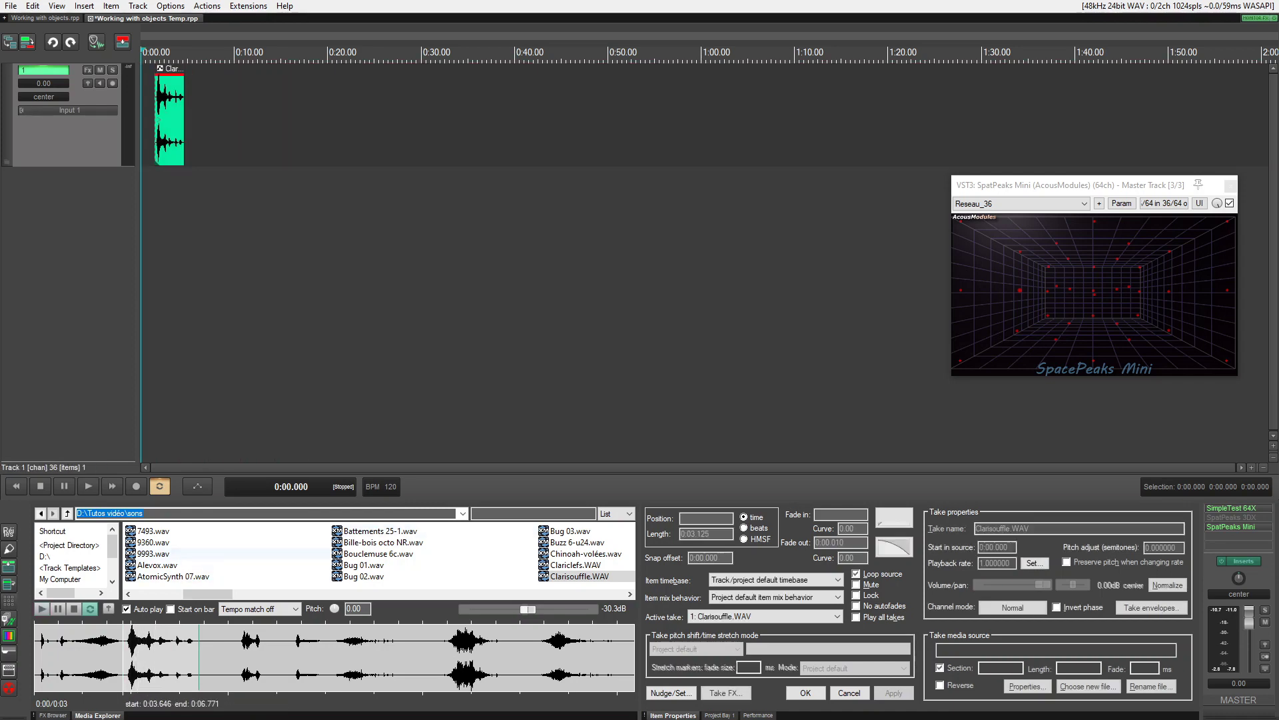
Insert the SimpleSend 264X plugin on the Clarisouffle item for a straight channel send
scroll(160, 200, "up", 10)
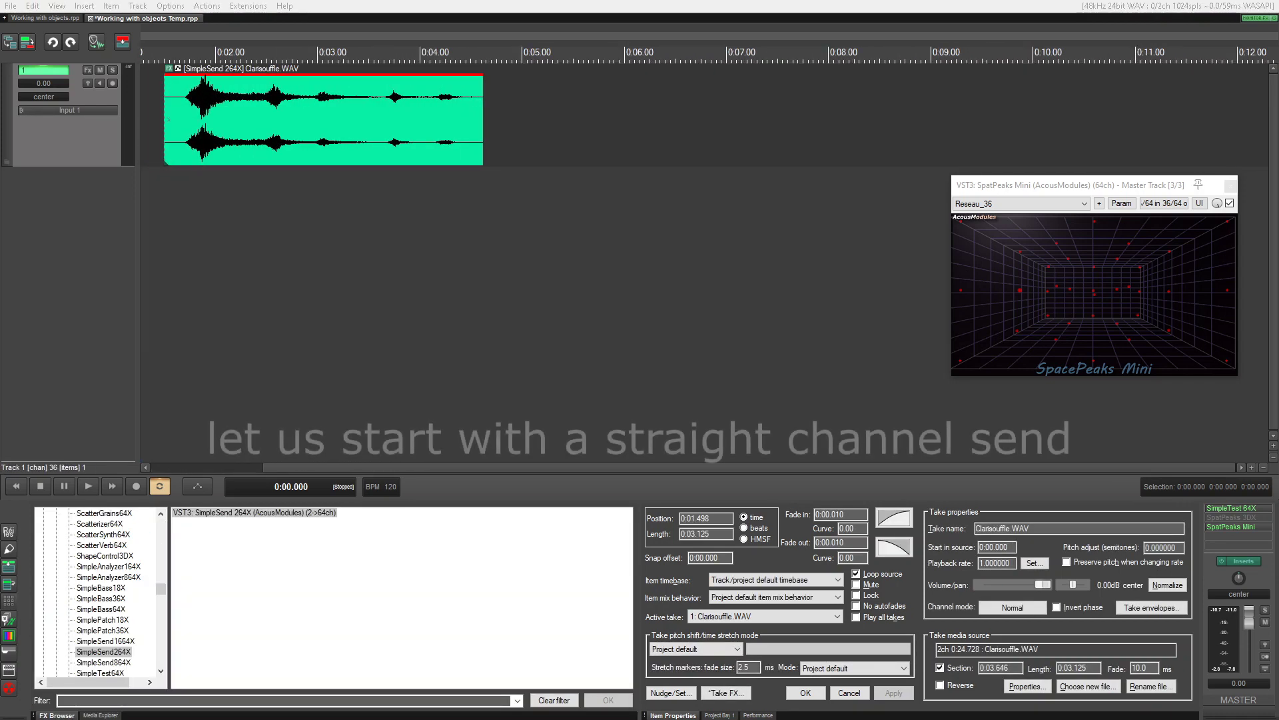
left_click_drag(1061, 437, 460, 283)
double_click(373, 127)
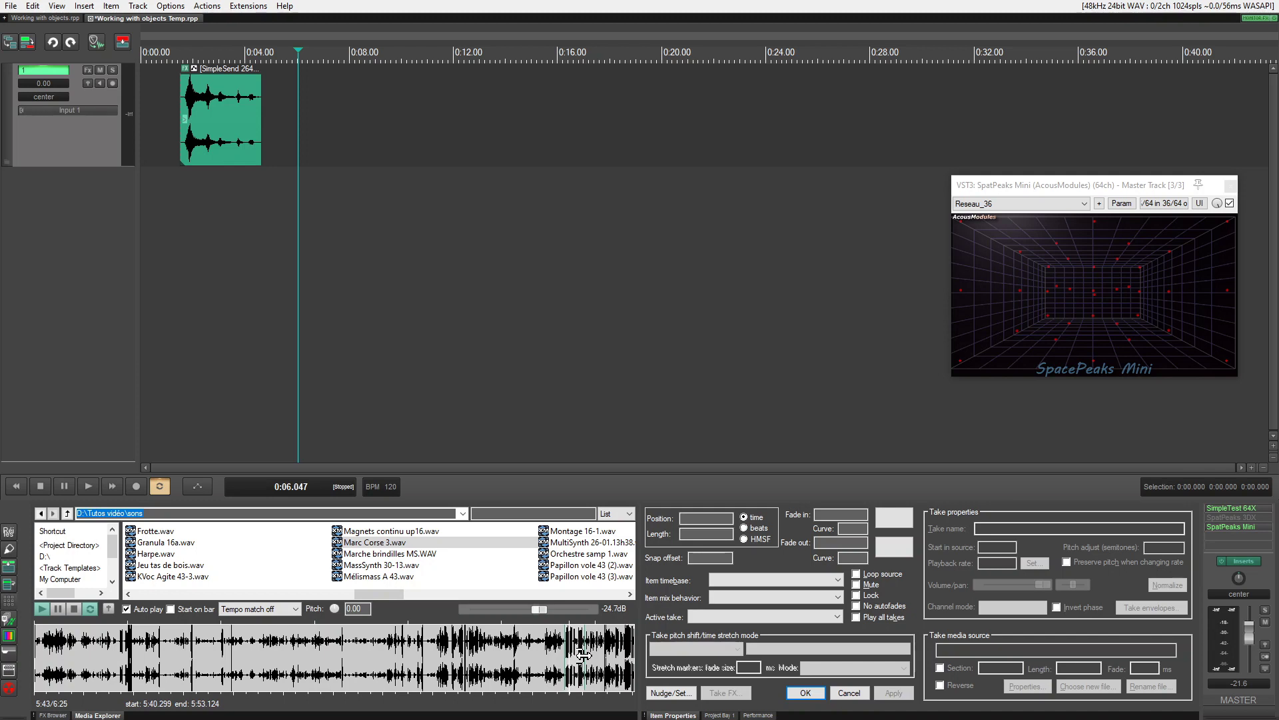
Place the selected section of Marc Corse 3.wav on track 1 at about 7.2 s, trimmed to about 10.3 s, and audition it
left_click_drag(374, 542, 328, 146)
left_click_drag(636, 140, 596, 142)
left_click(517, 148)
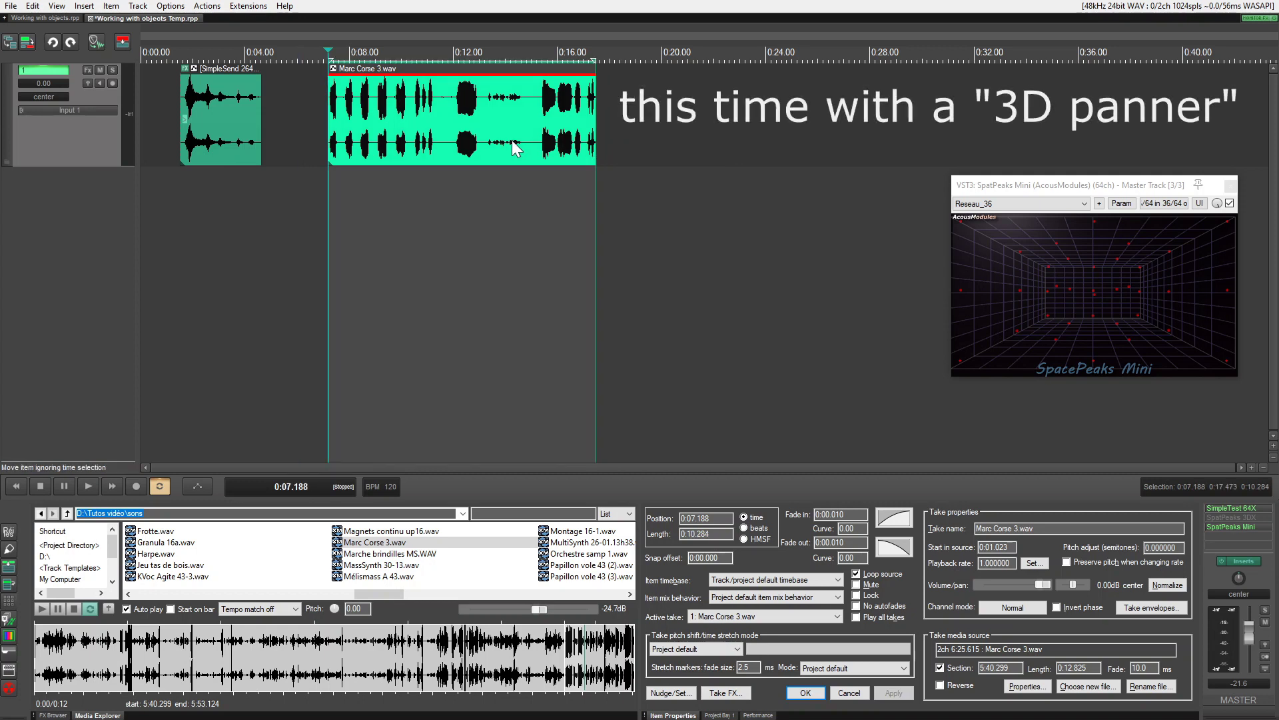
key("space")
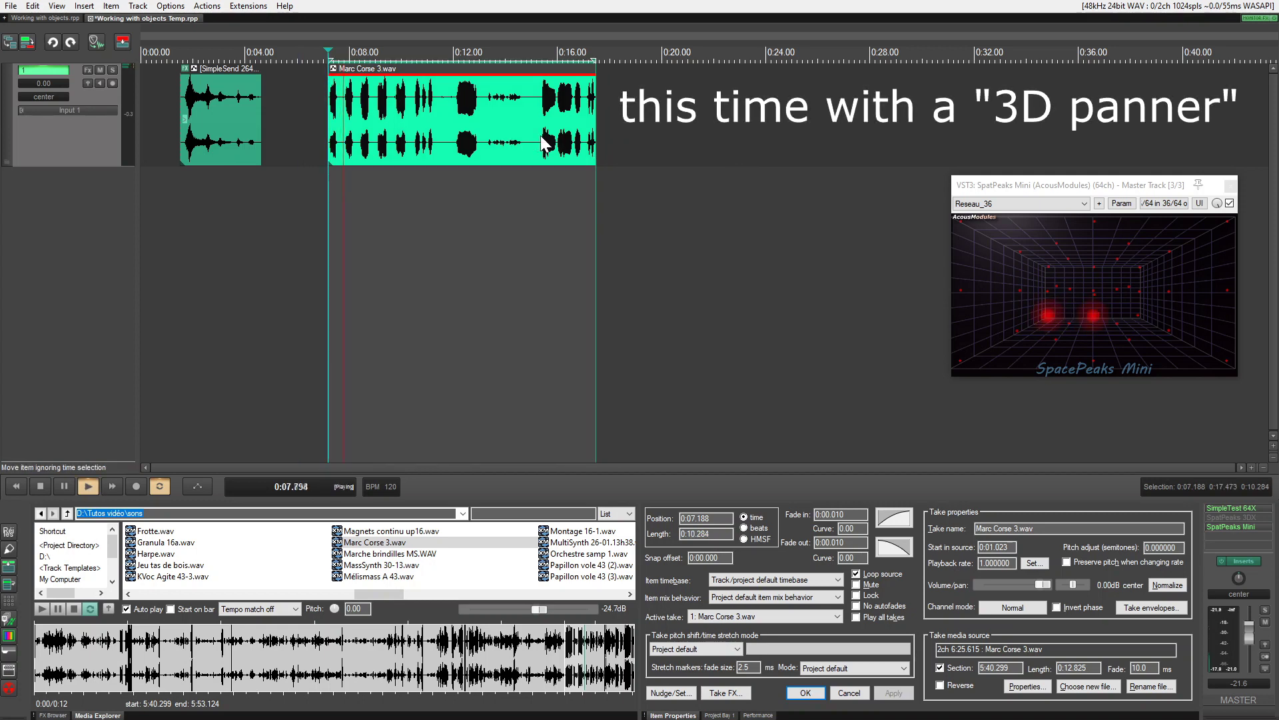
key("space")
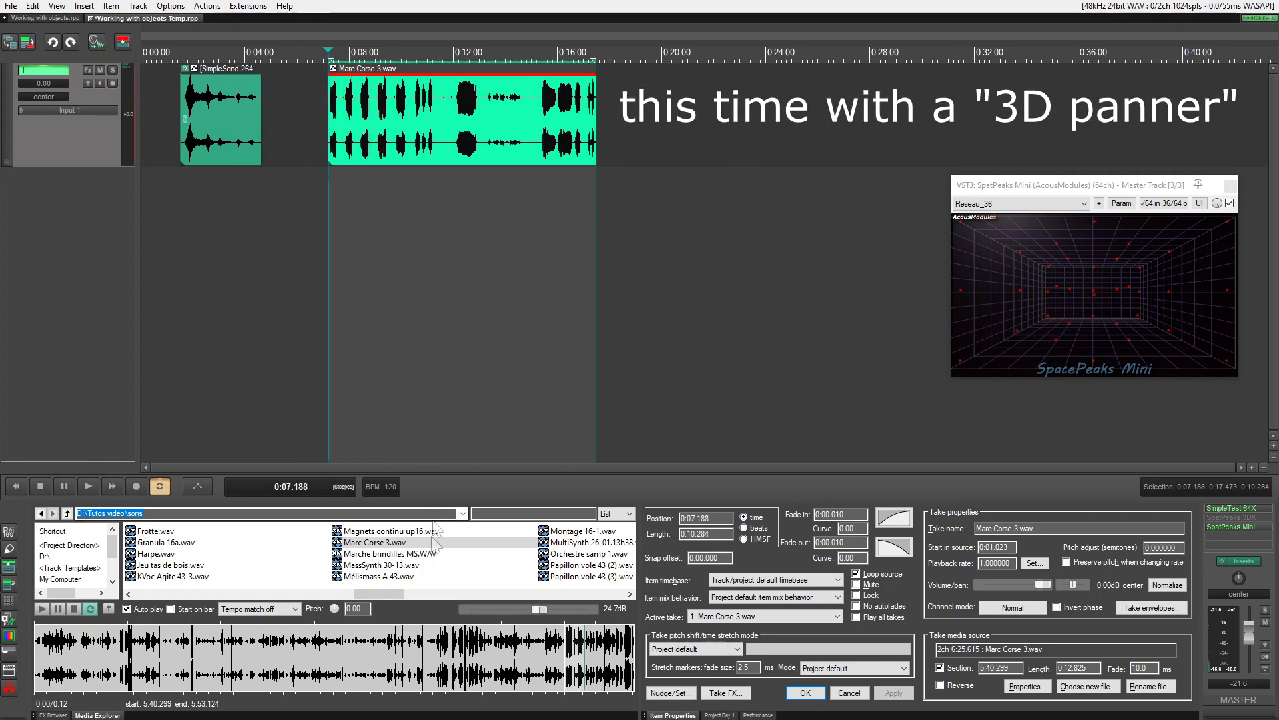
Insert the Spat3D 236X plugin on the Marc Corse 3 item and load its Réseau 36 preset
left_click(54, 715)
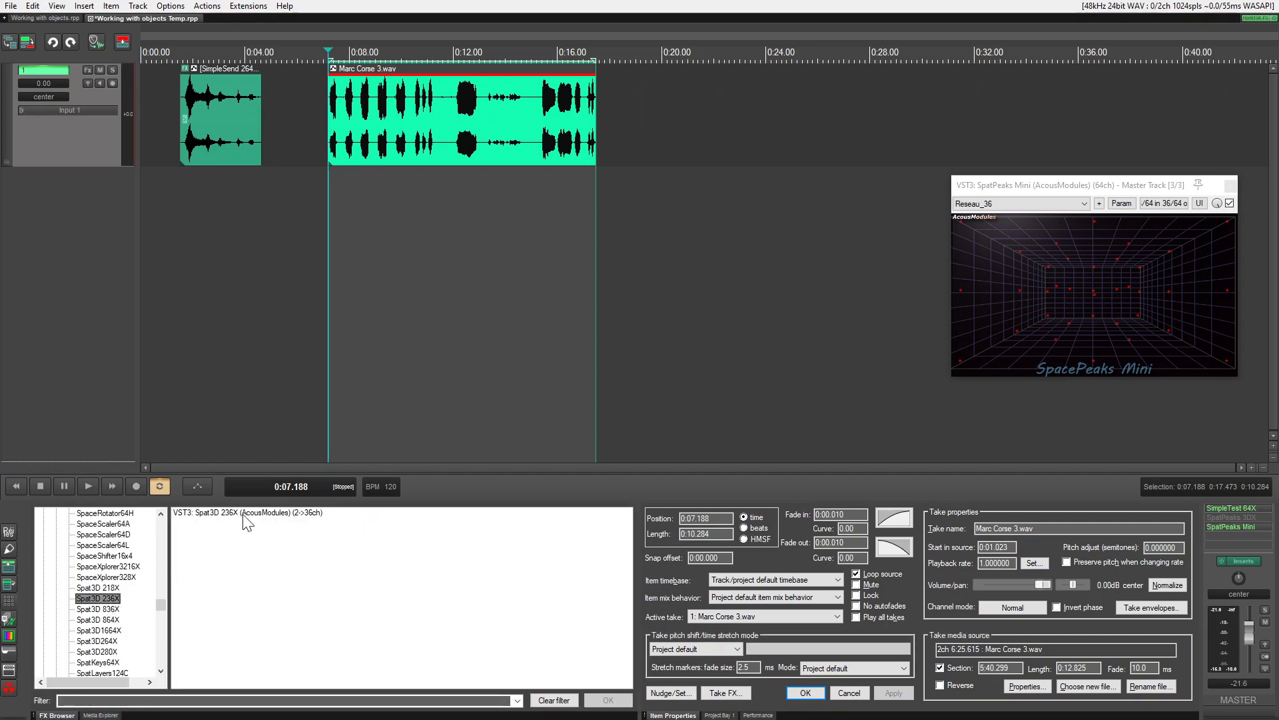
left_click_drag(452, 175, 448, 140)
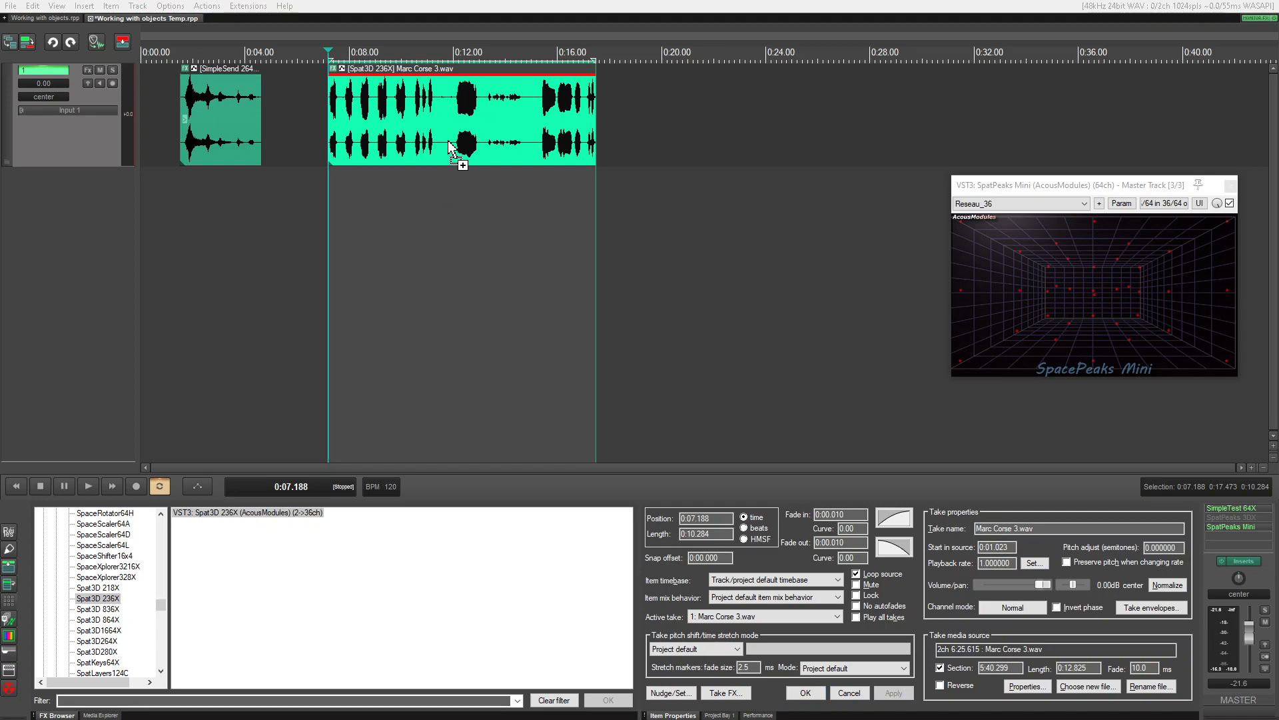
left_click(301, 221)
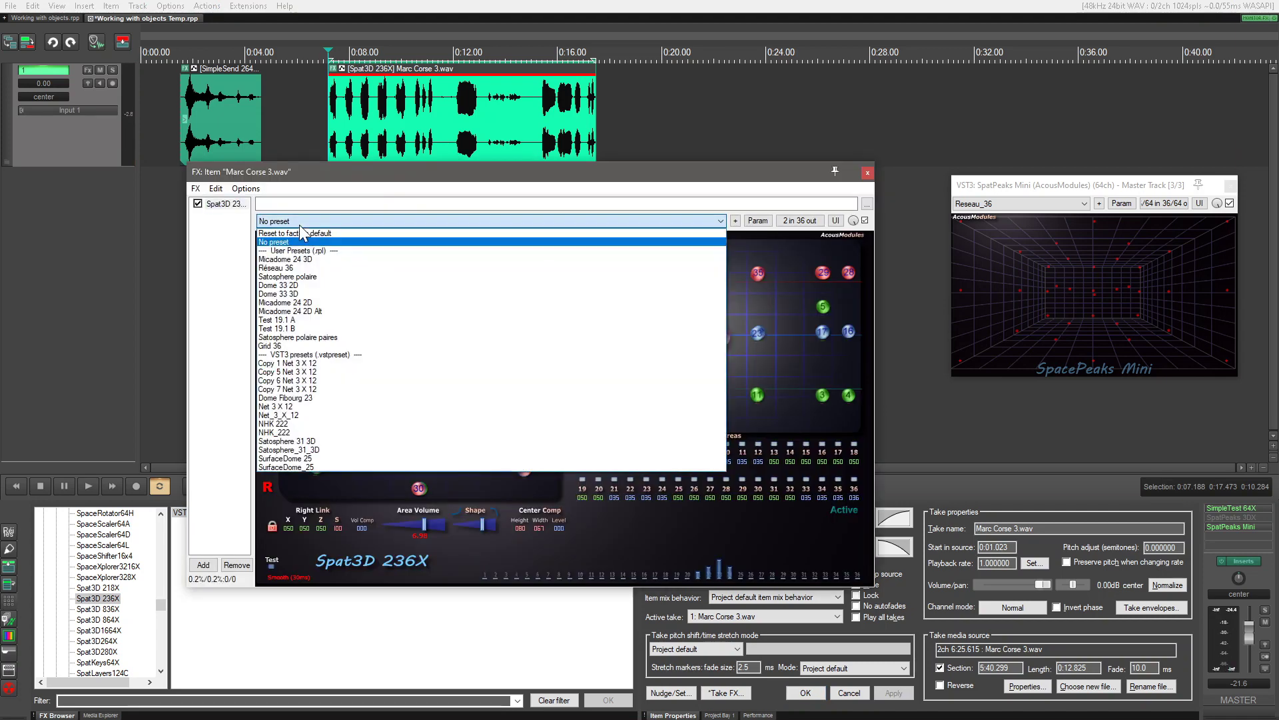
left_click(289, 267)
Play the item, move the left source diagonally away from the room's centre in Spat3D 236X and activate the right source
key("space")
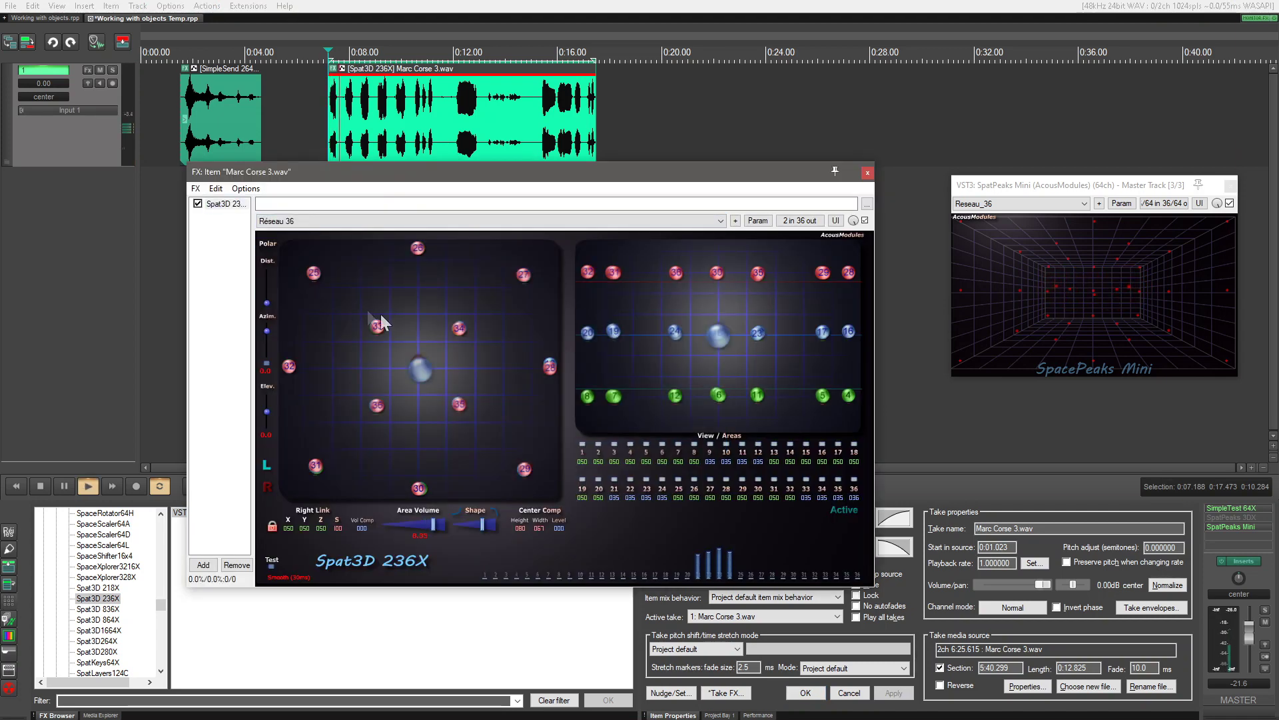
left_click_drag(419, 367, 386, 332)
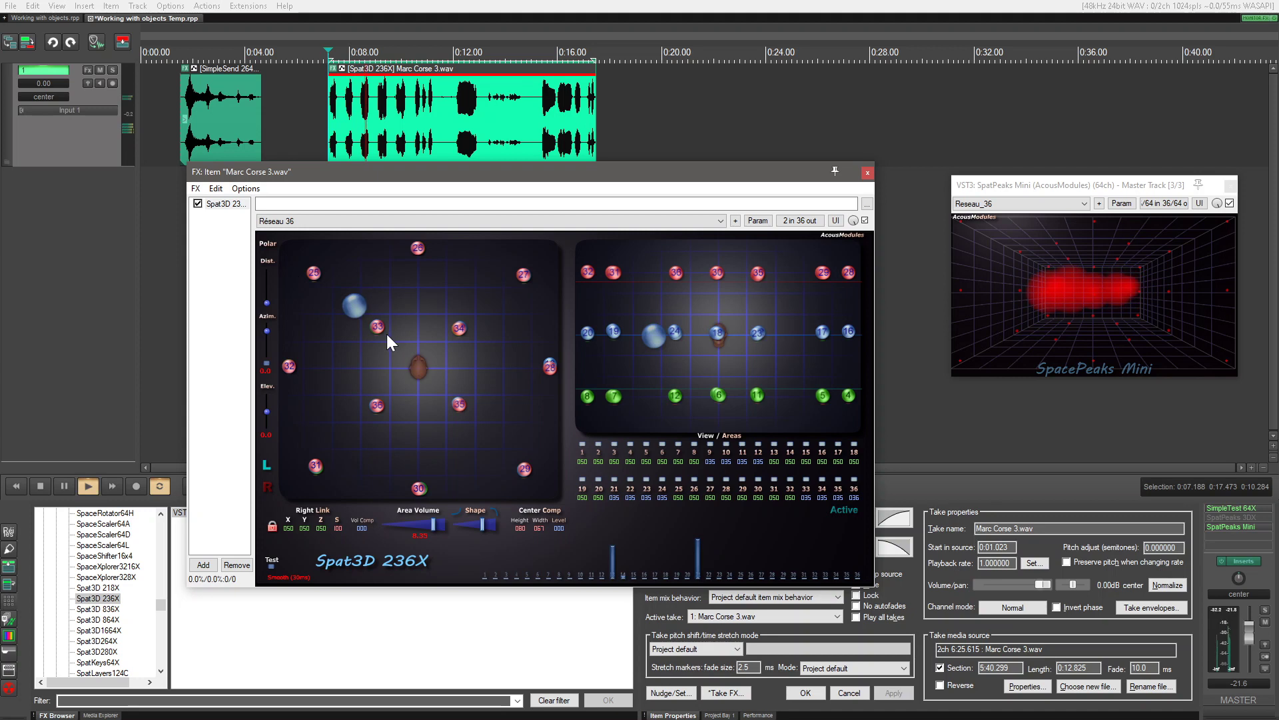
left_click(268, 487)
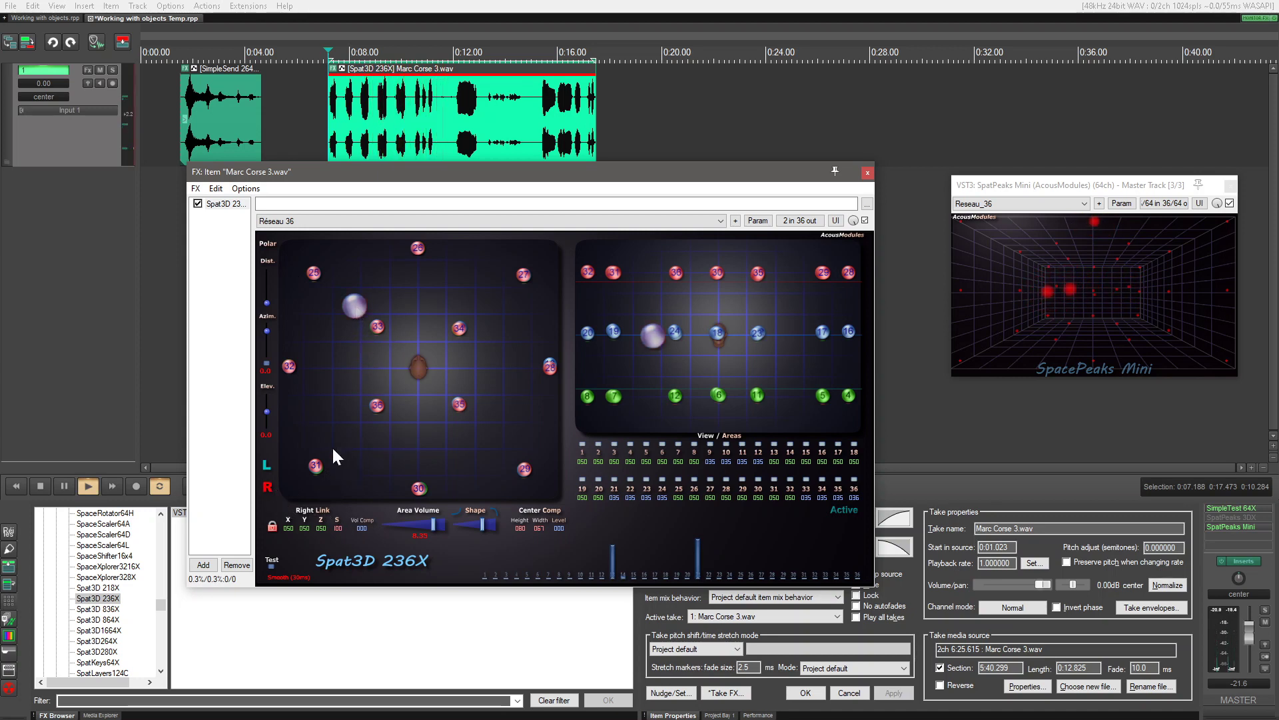
Unlock the right link and move the right source to the front-right of the room at the upper speaker level
left_click(272, 526)
left_click_drag(299, 482, 505, 283)
left_click_drag(799, 417, 817, 305)
Move the left source to the middle of the room's right edge, and reduce the area volume before stopping playback
left_click_drag(357, 301, 550, 371)
left_click_drag(438, 521, 419, 539)
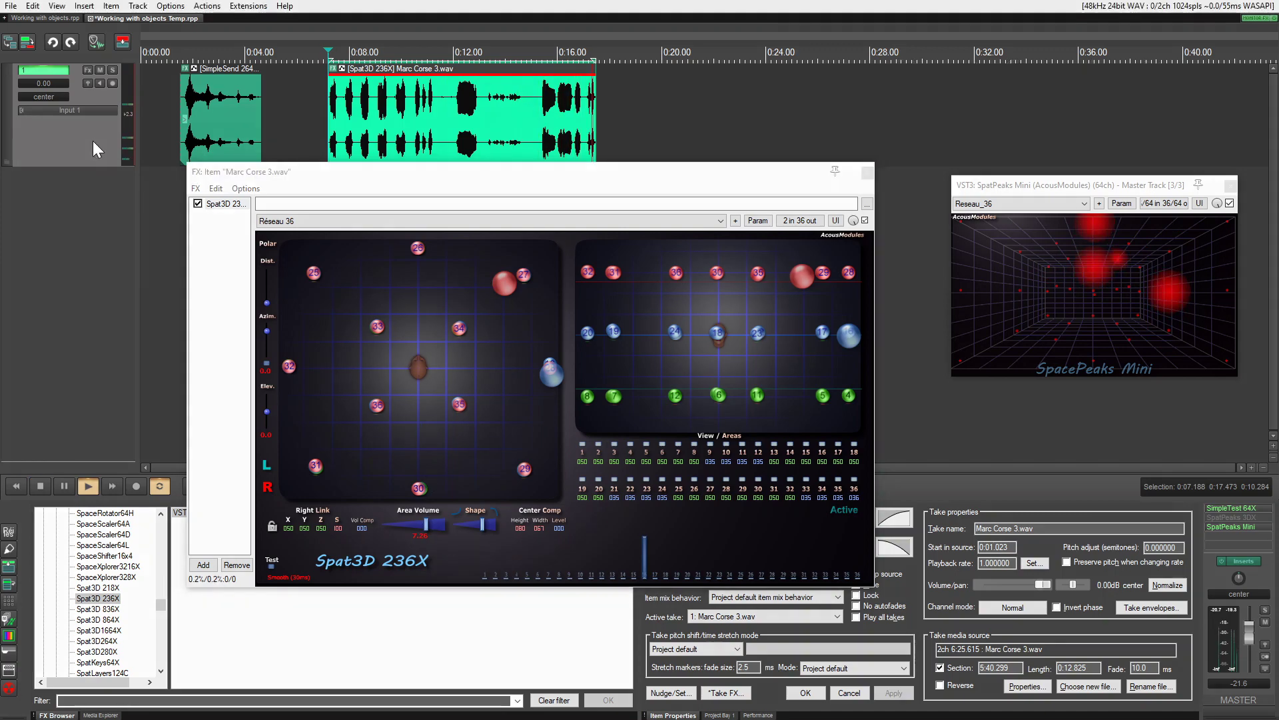
key("space")
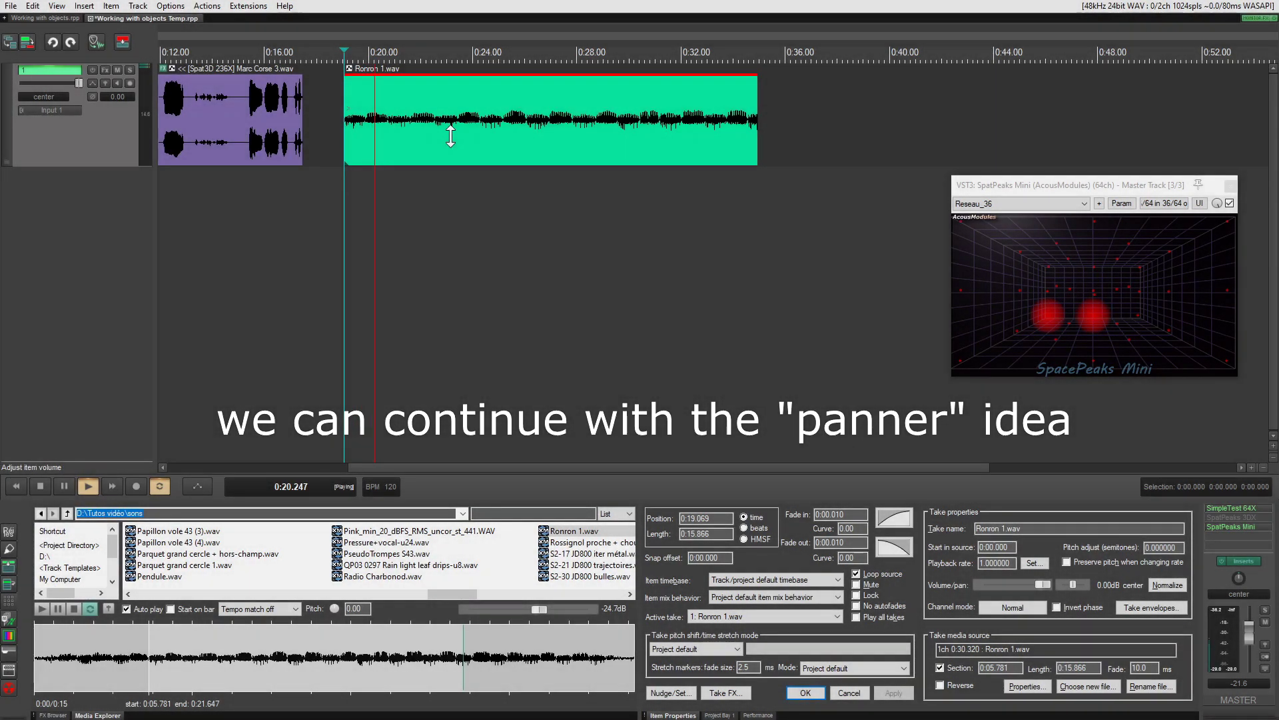
Raise the Ronron 1.wav item's volume to +6.00 dB during playback and stop
mouse_move(451, 136)
left_mouse_down()
mouse_move(451, 120)
mouse_move(450, 136)
left_mouse_up()
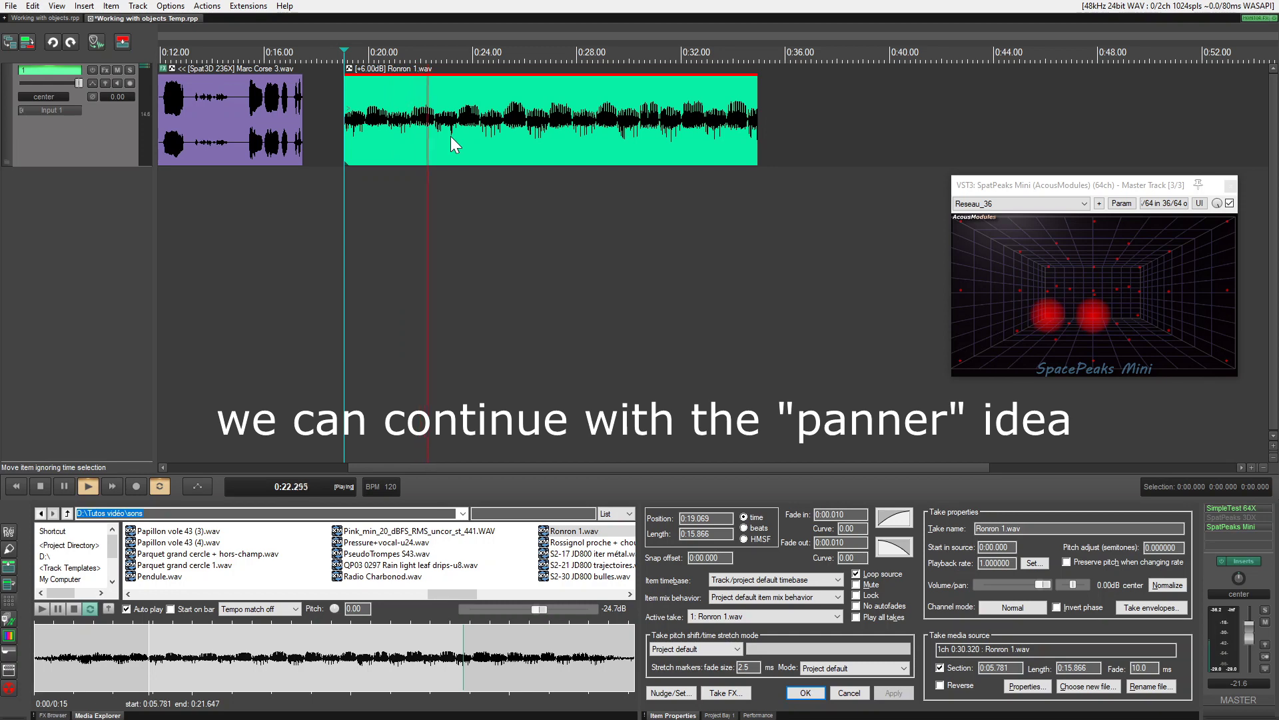
key("space")
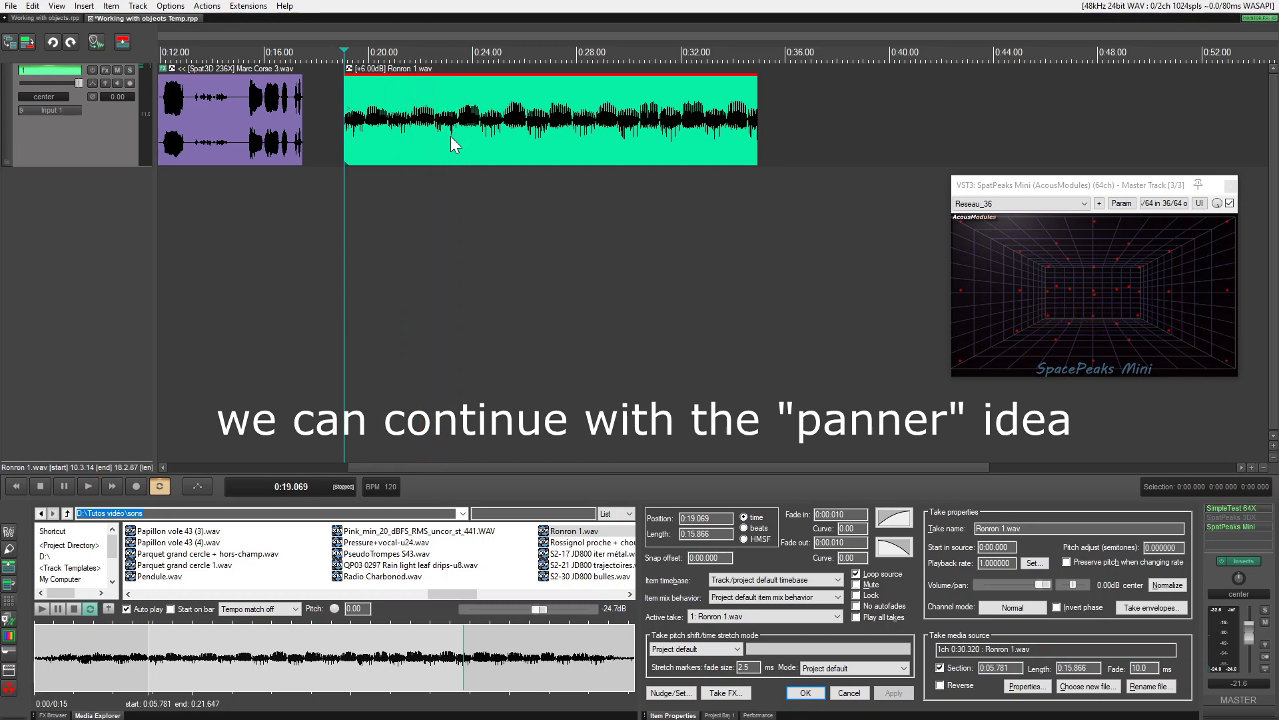
Insert the SpatLayers 248-3 plugin directly on the Ronron 1.wav item
left_click(56, 714)
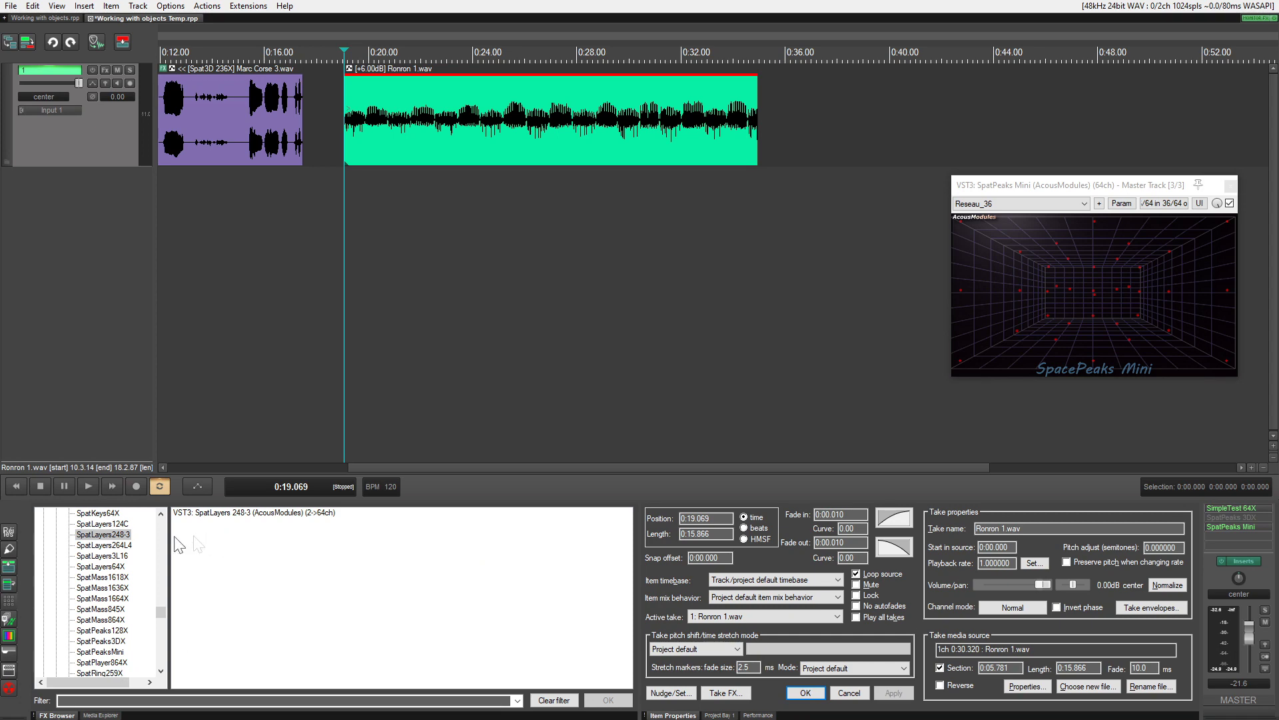
left_click_drag(256, 515, 469, 389)
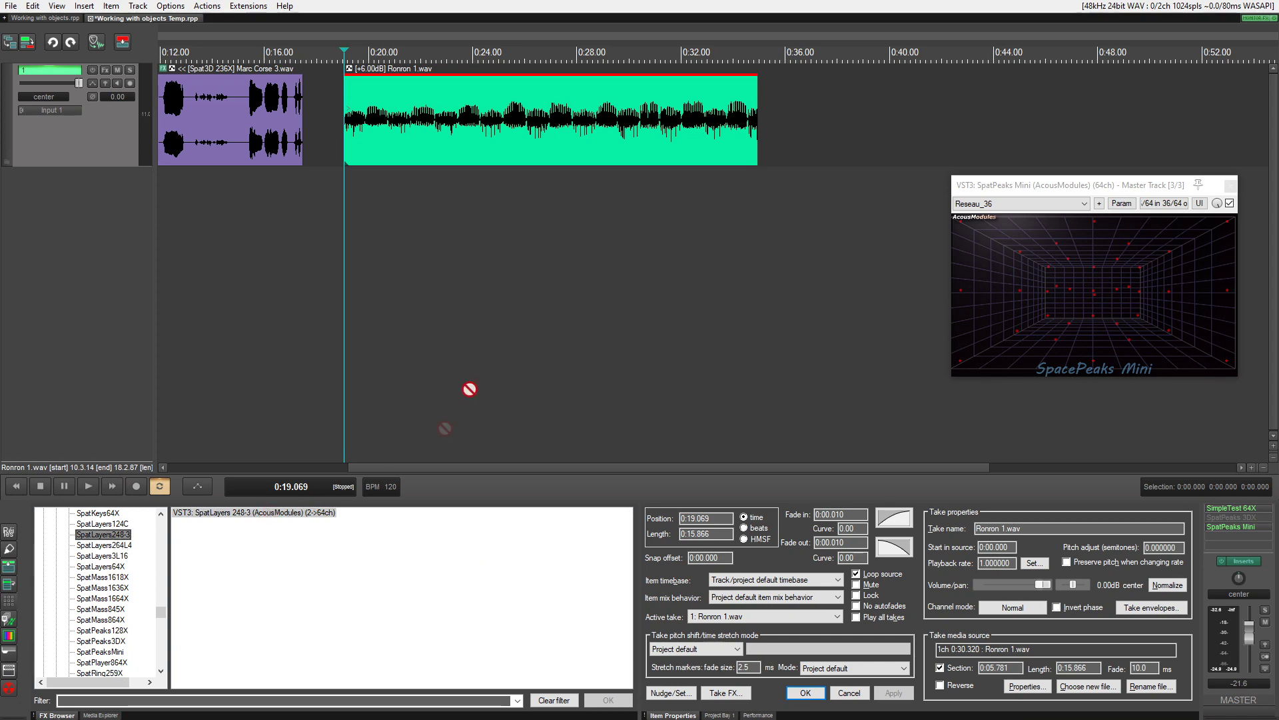
left_click_drag(492, 127, 498, 131)
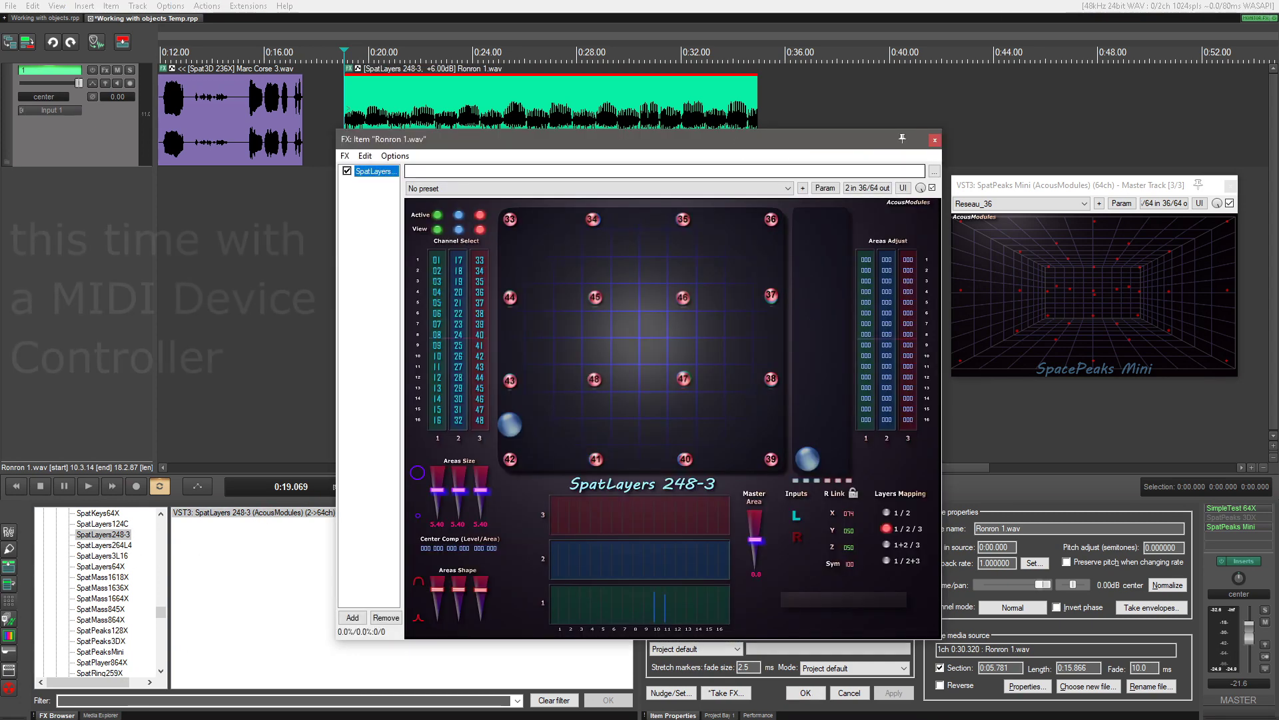
Assign a MIDI controller to the source's height parameter (In1 Z) in SpatLayers 248-3 with MIDI Learn
left_click_drag(809, 458, 801, 307)
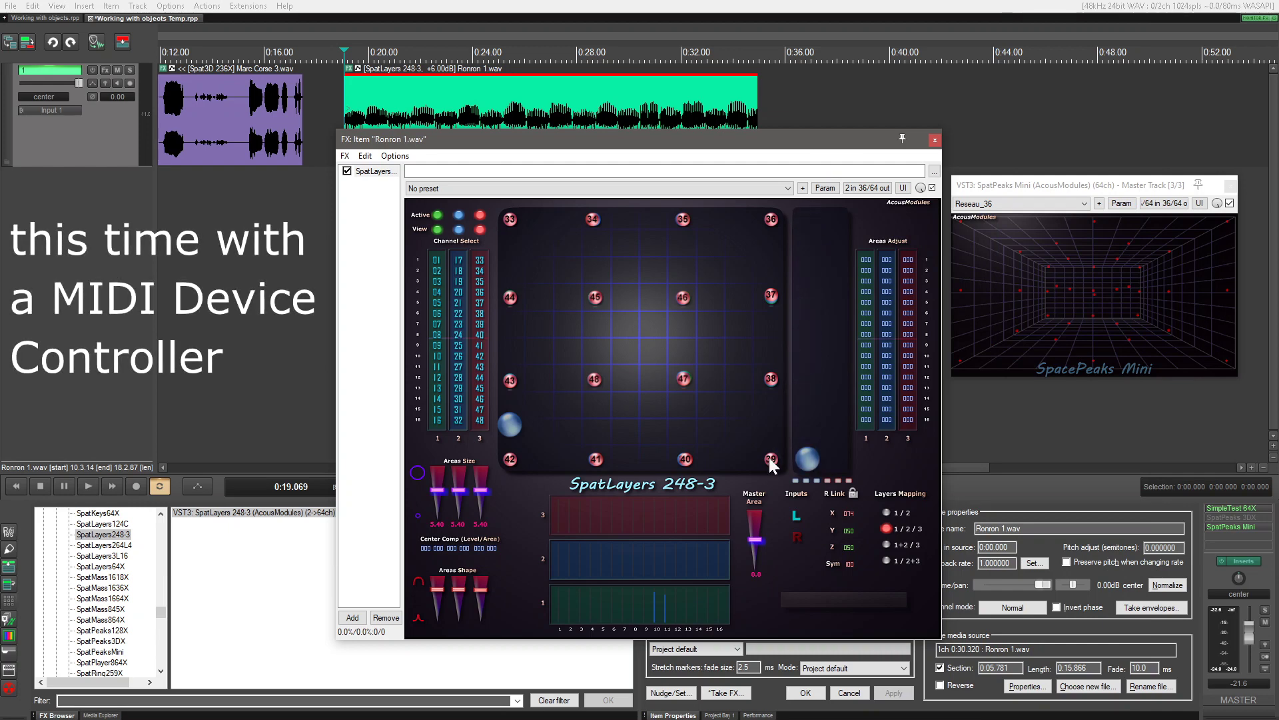
left_click(825, 189)
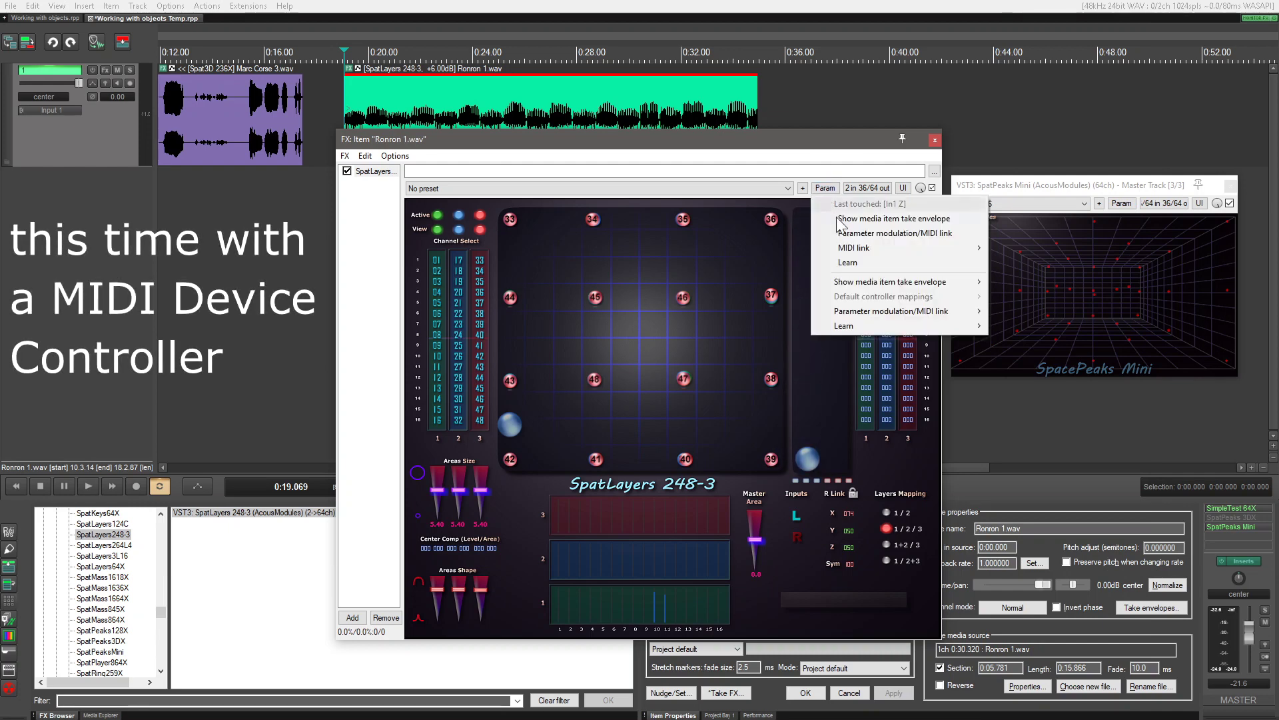
left_click(849, 260)
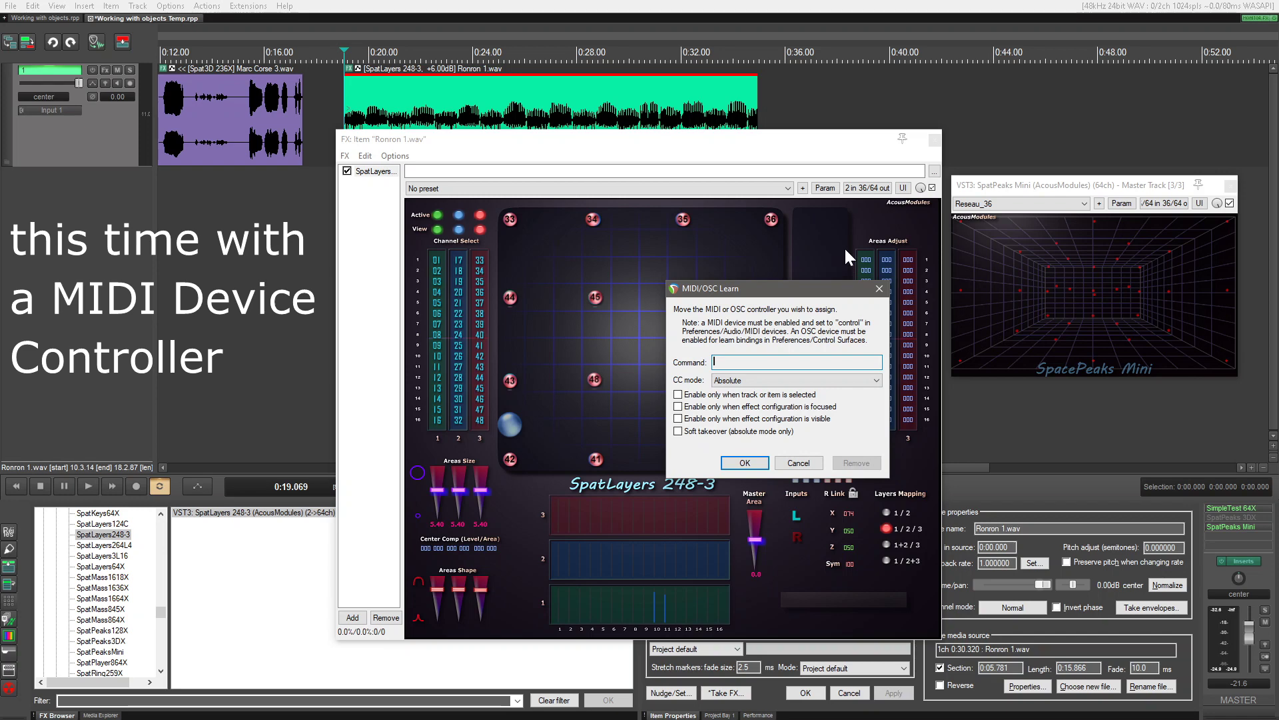
left_click(744, 463)
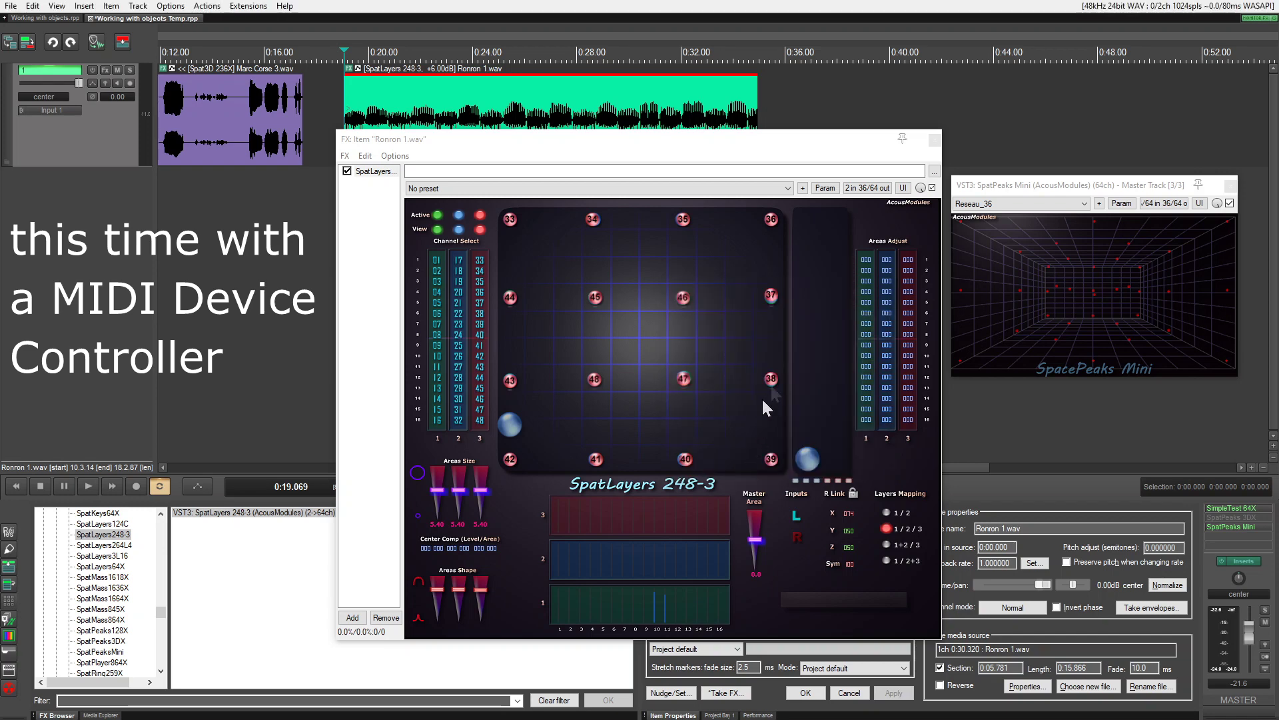
Assign MIDI Chan 1 CC 11 to the source's X position and CC 12 to its Y position
left_click(511, 431)
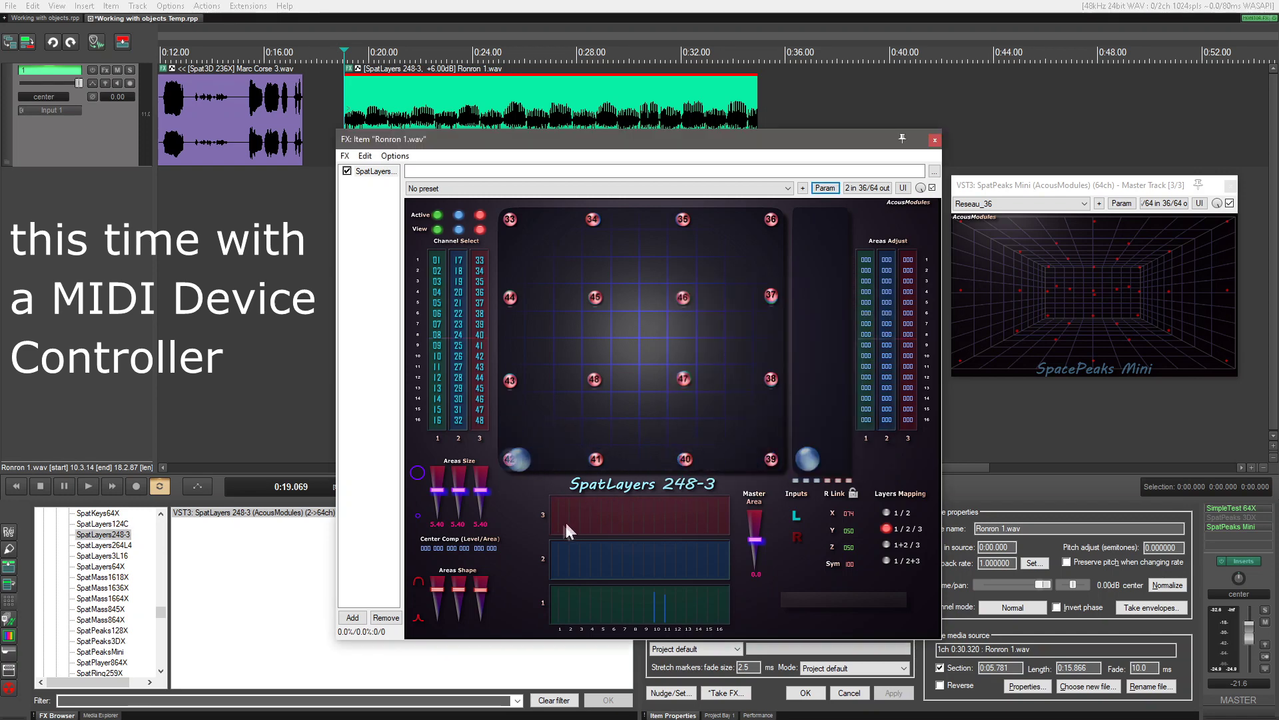
left_click(825, 188)
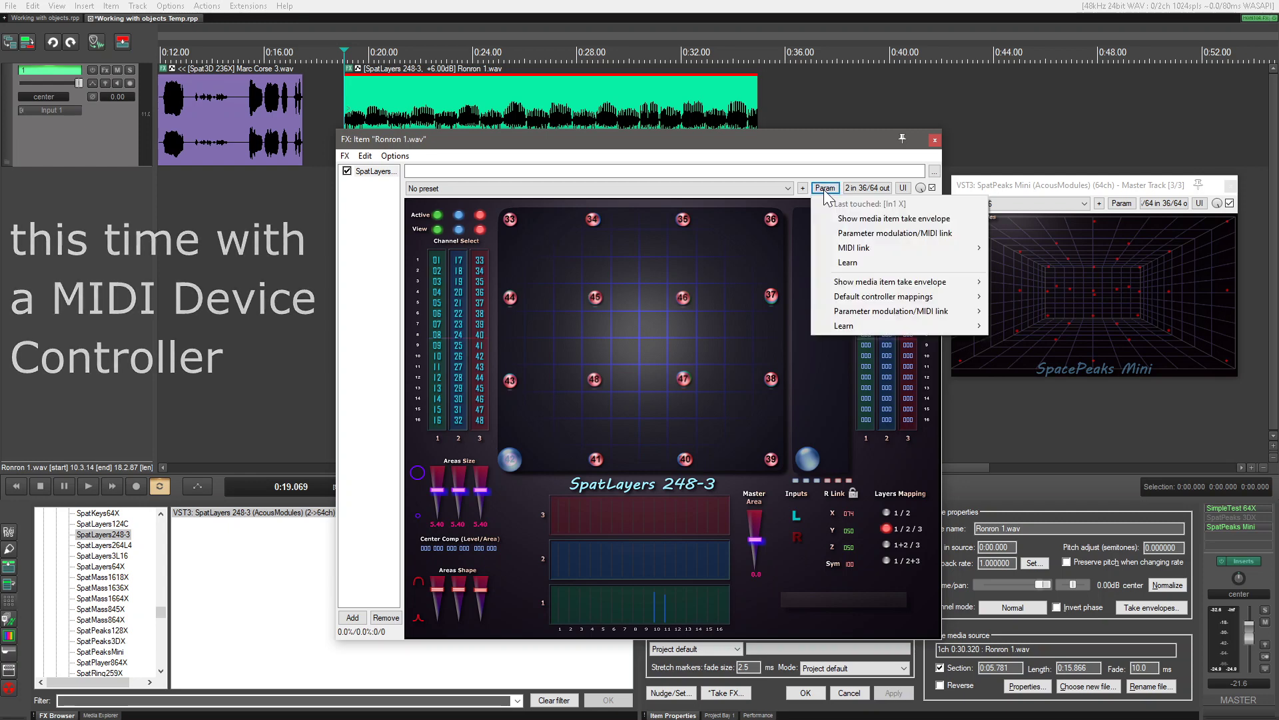
left_click(845, 261)
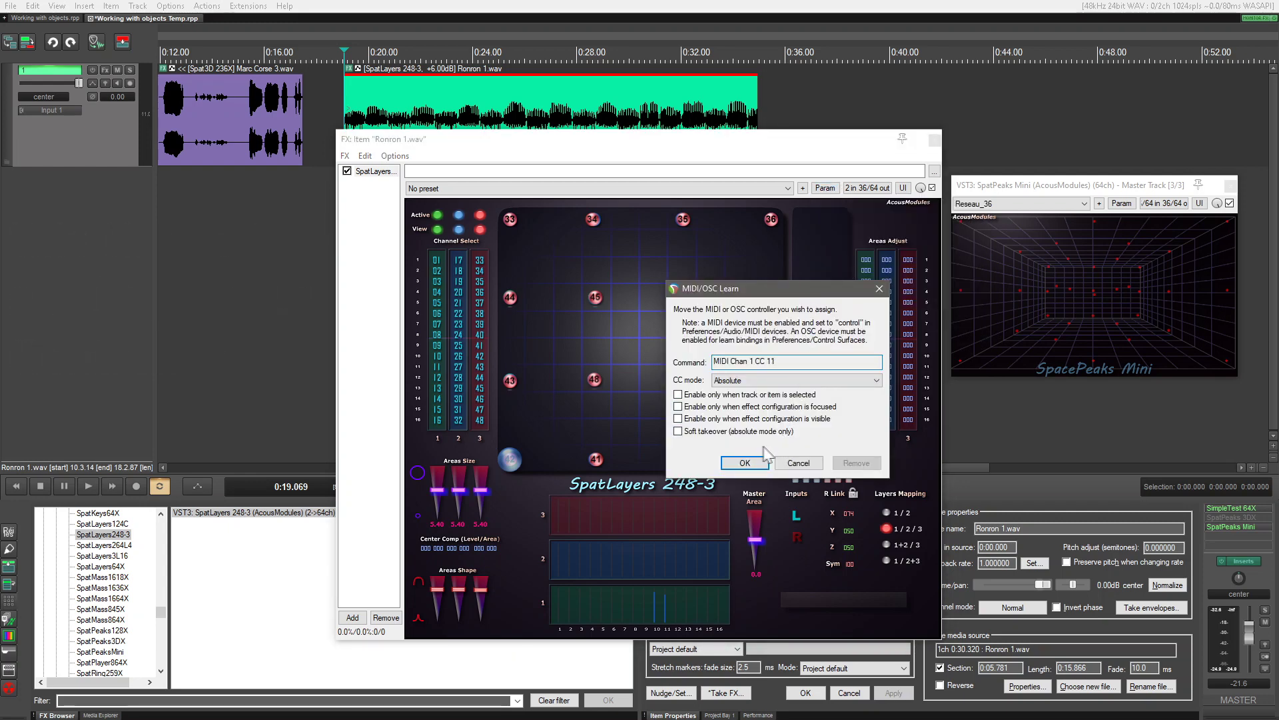
left_click(745, 462)
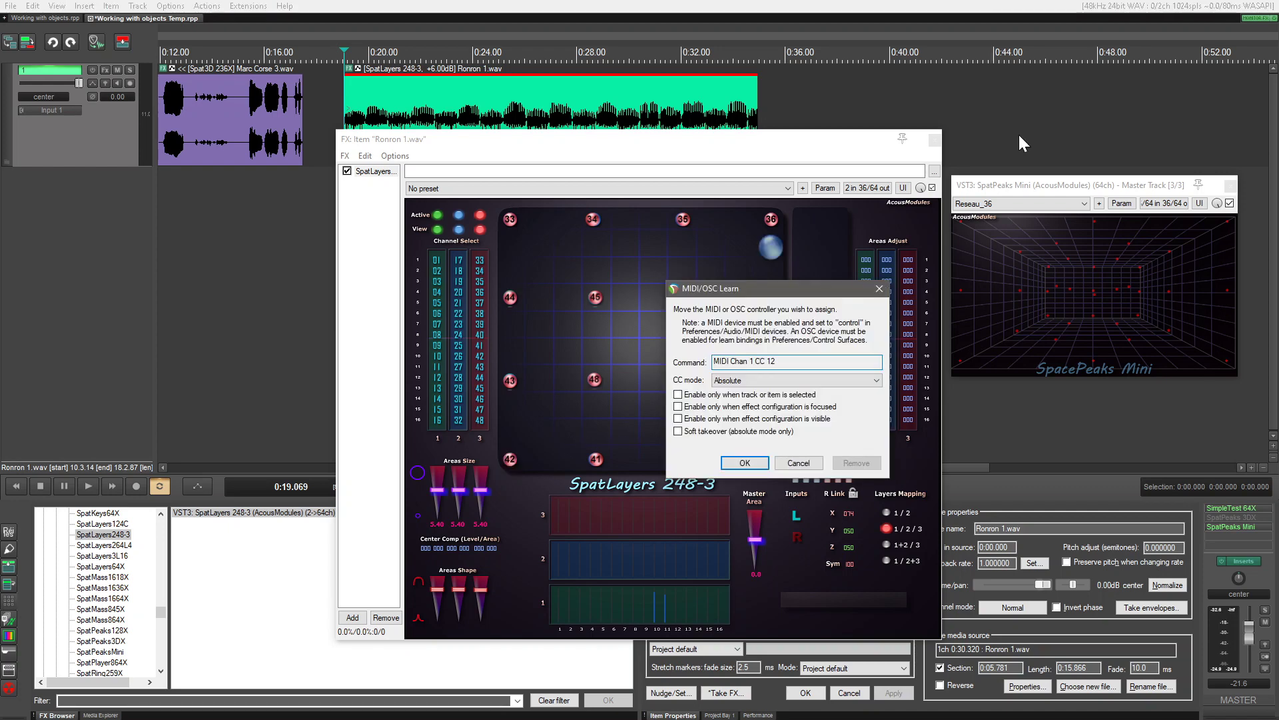
left_click(761, 463)
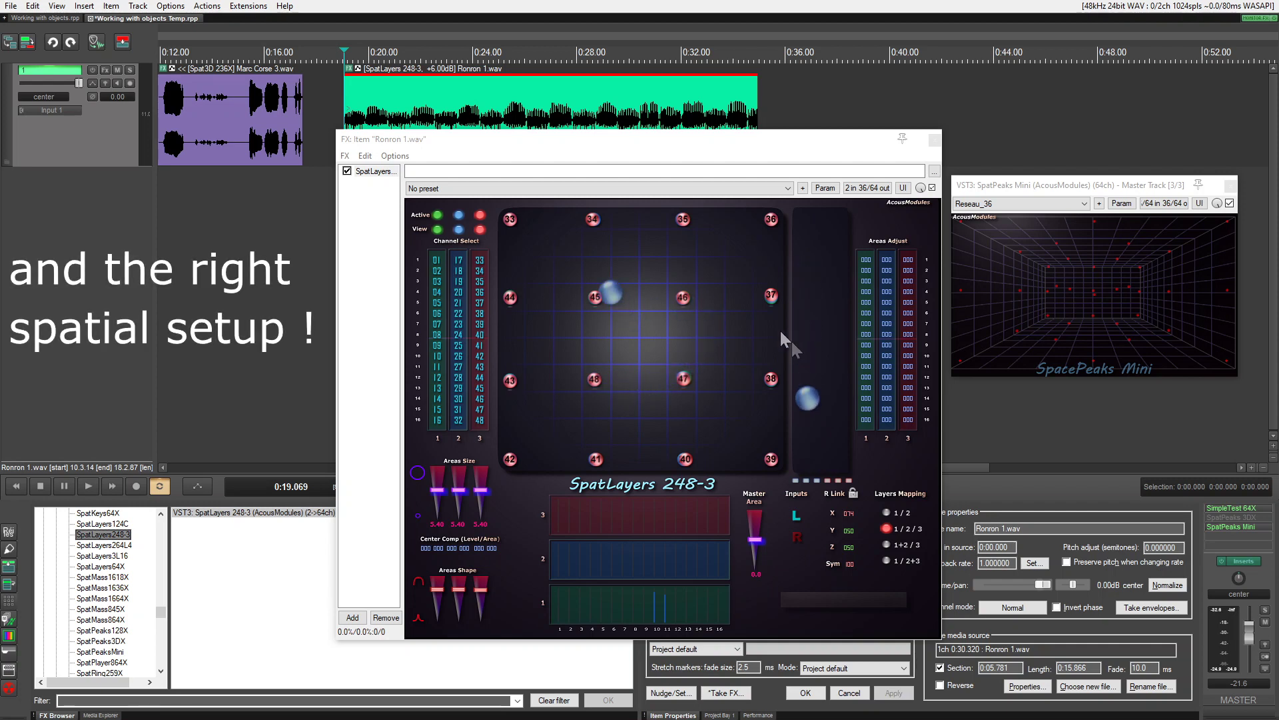
Load the 36 channels 3 Layers setup in SpatLayers 248-3 and lower the Master Area to about -4.8 during playback
left_click(825, 598)
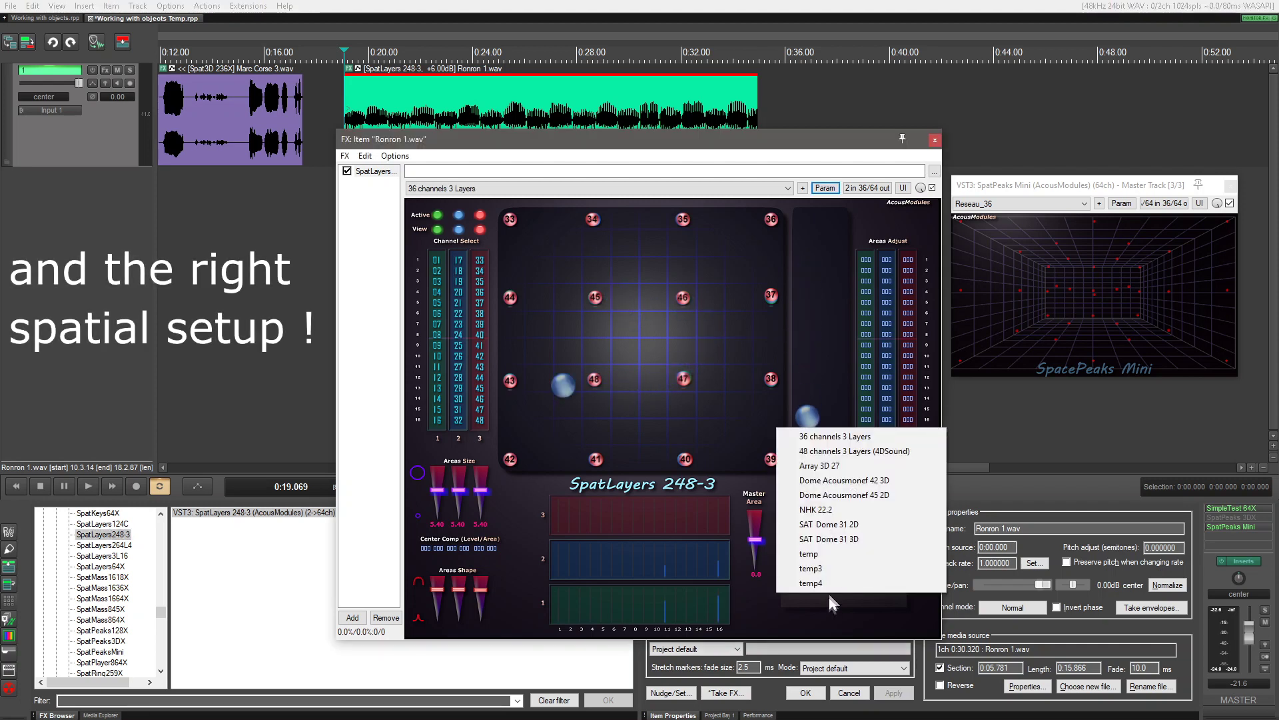
left_click(829, 436)
key("space")
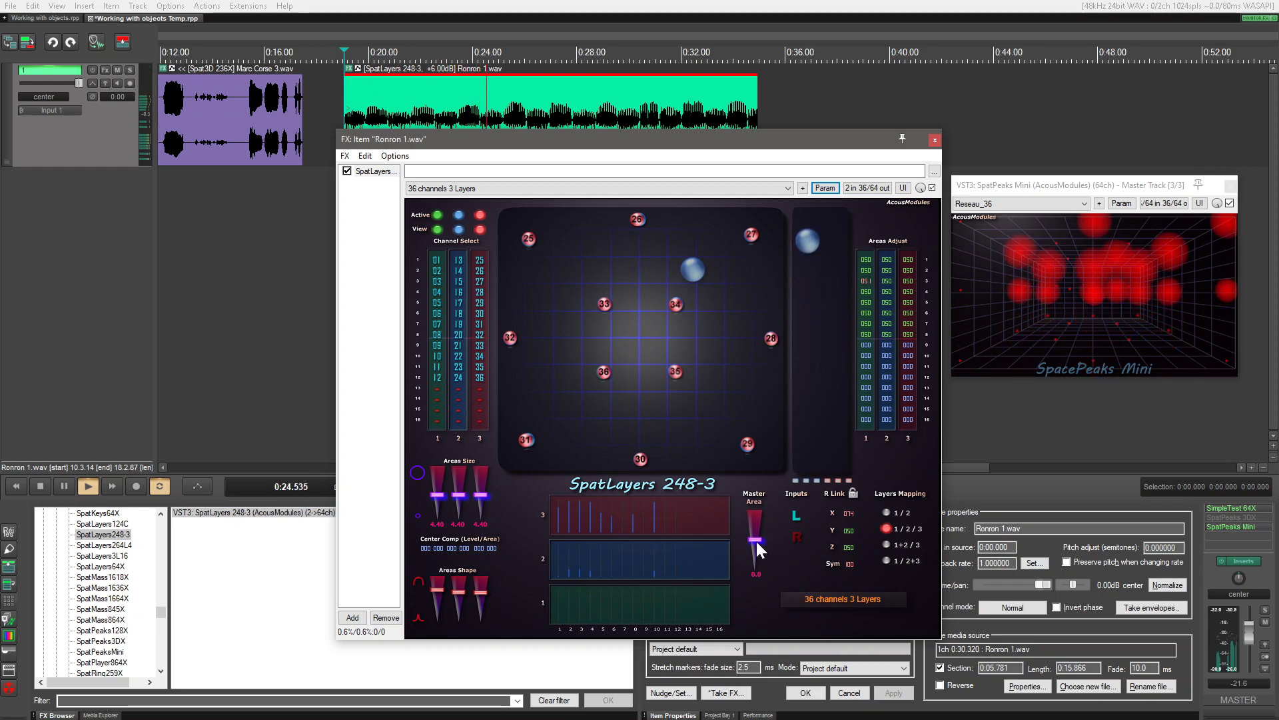
left_click_drag(756, 540, 758, 587)
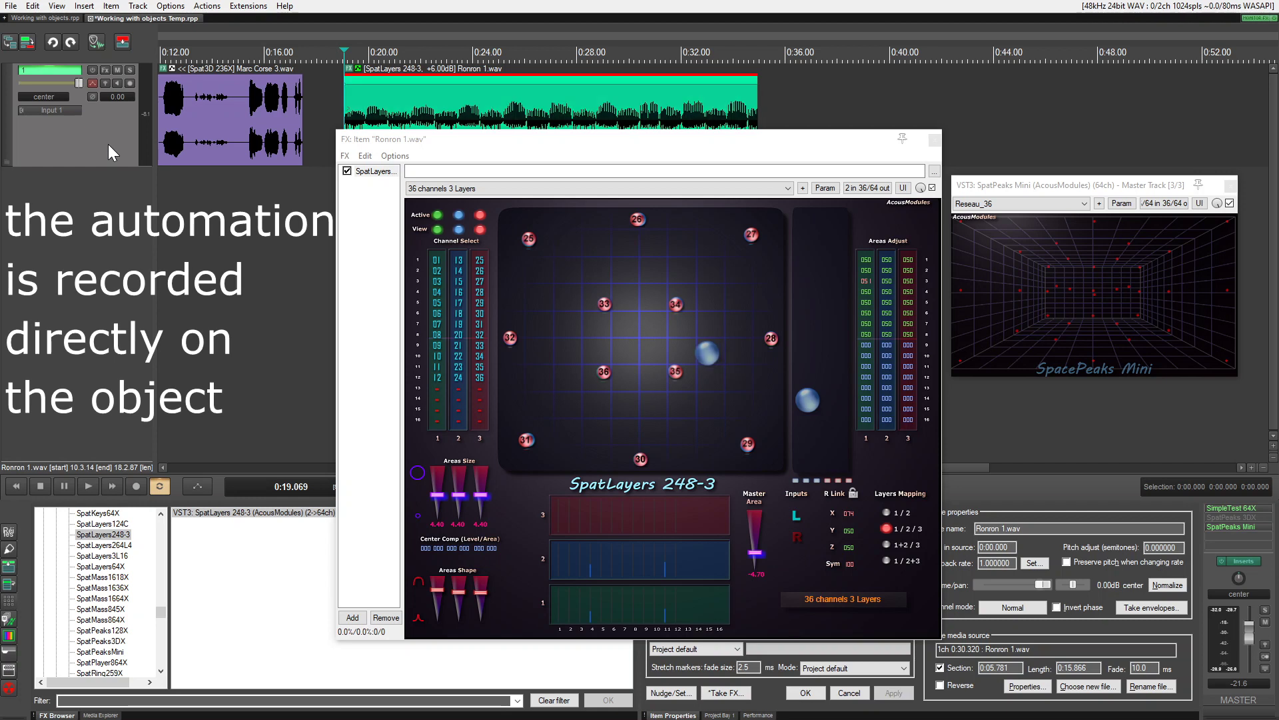
Record the source's MIDI-controlled movement as automation on the Ronron 1.wav item, and play it back
key("space")
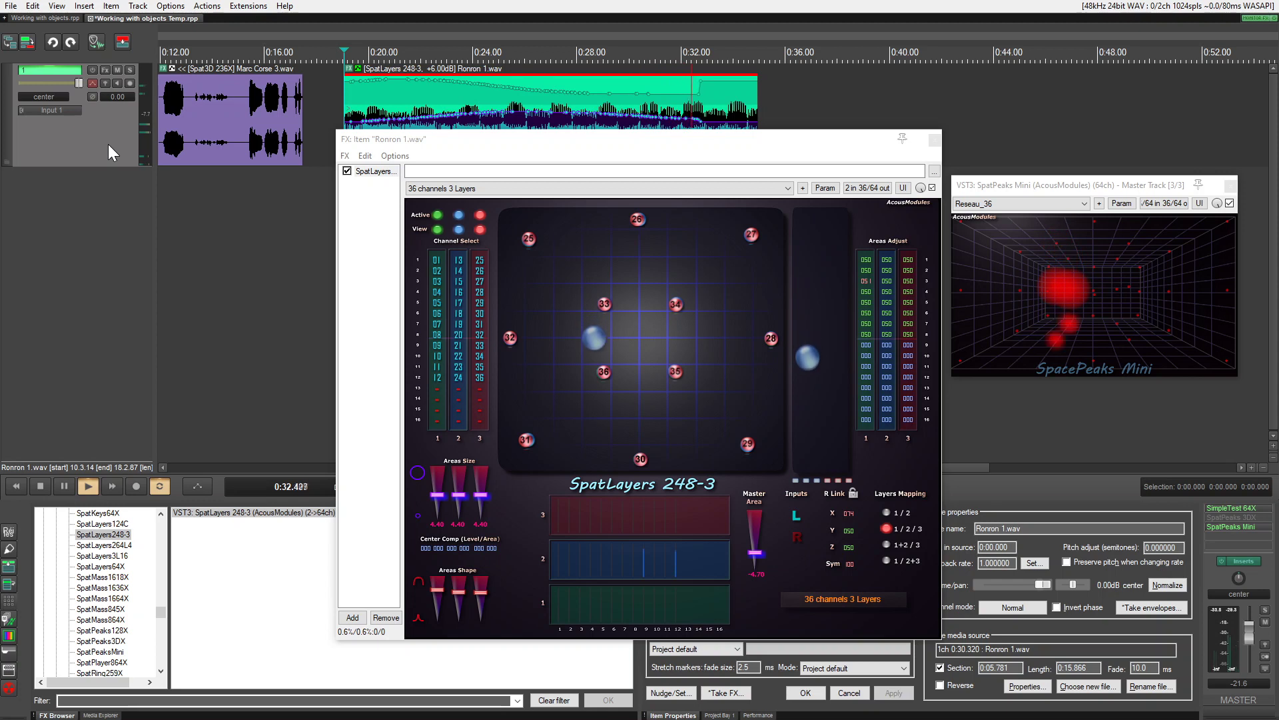
key("space")
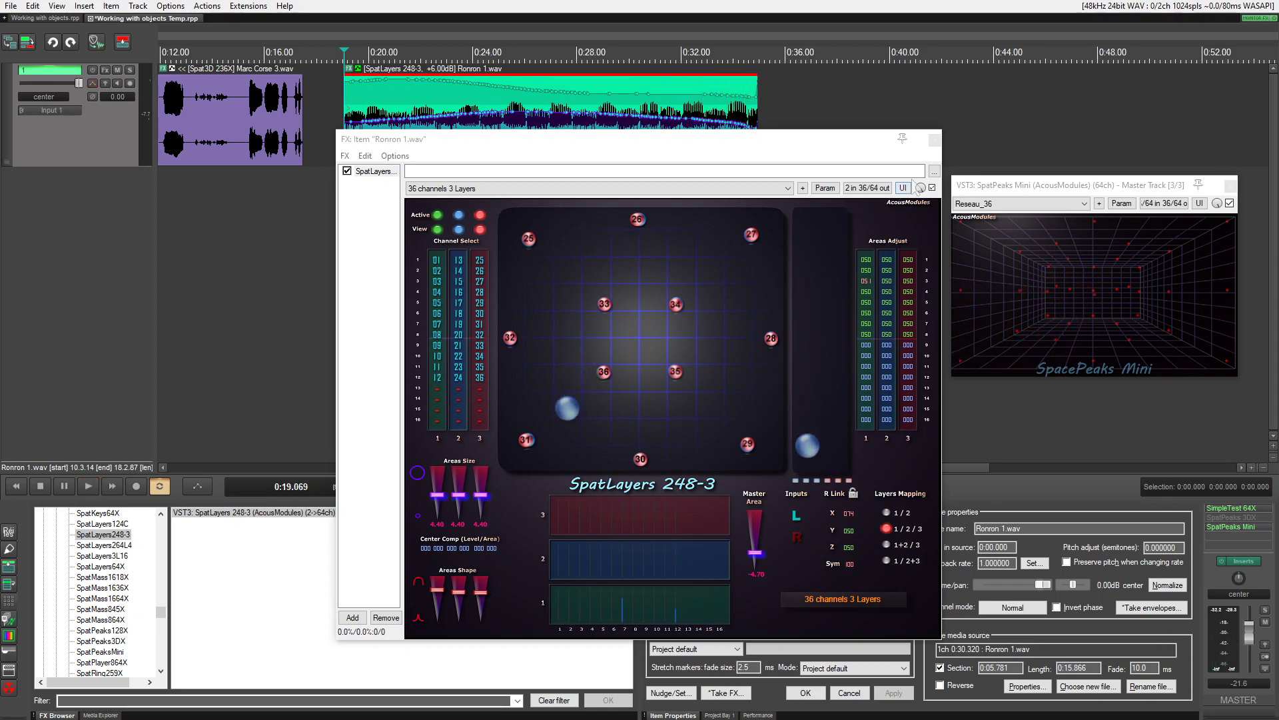
key("space")
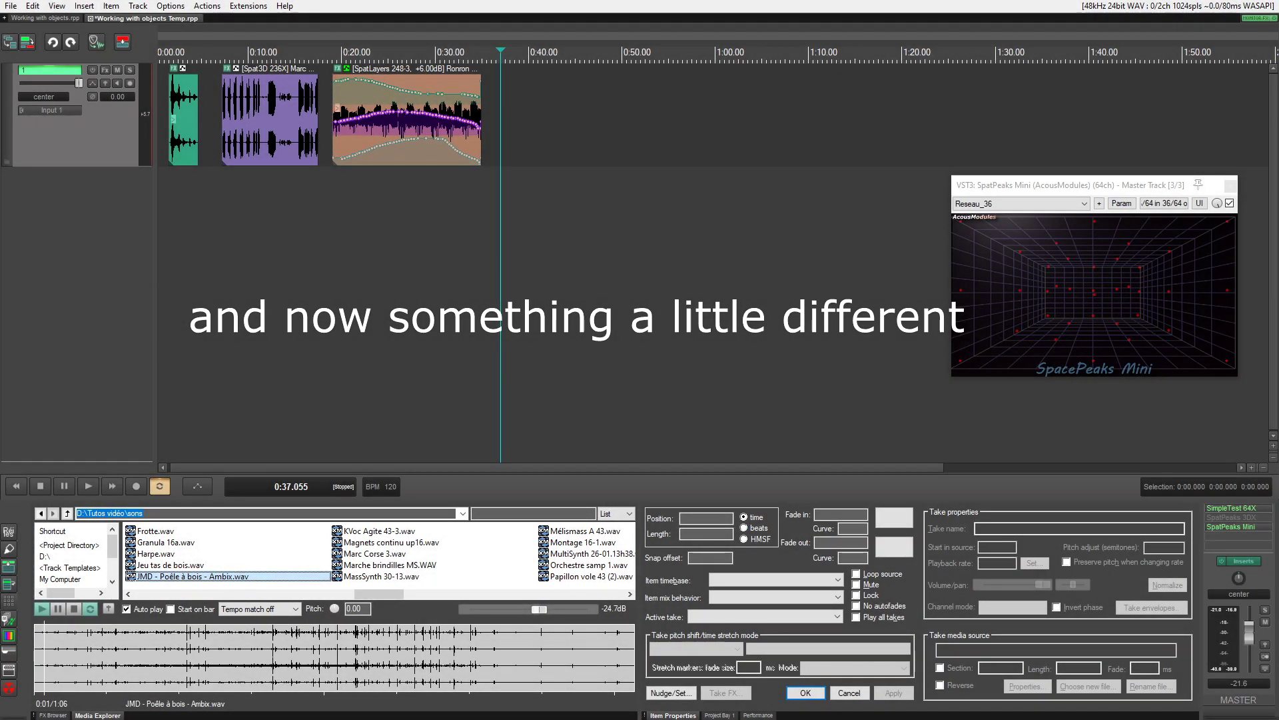
Insert the 0:13.366 to 0:44.580 section of JMD - Poêle à bois - Ambix.wav at 0:37.055 and audition it
left_click_drag(155, 659, 433, 662)
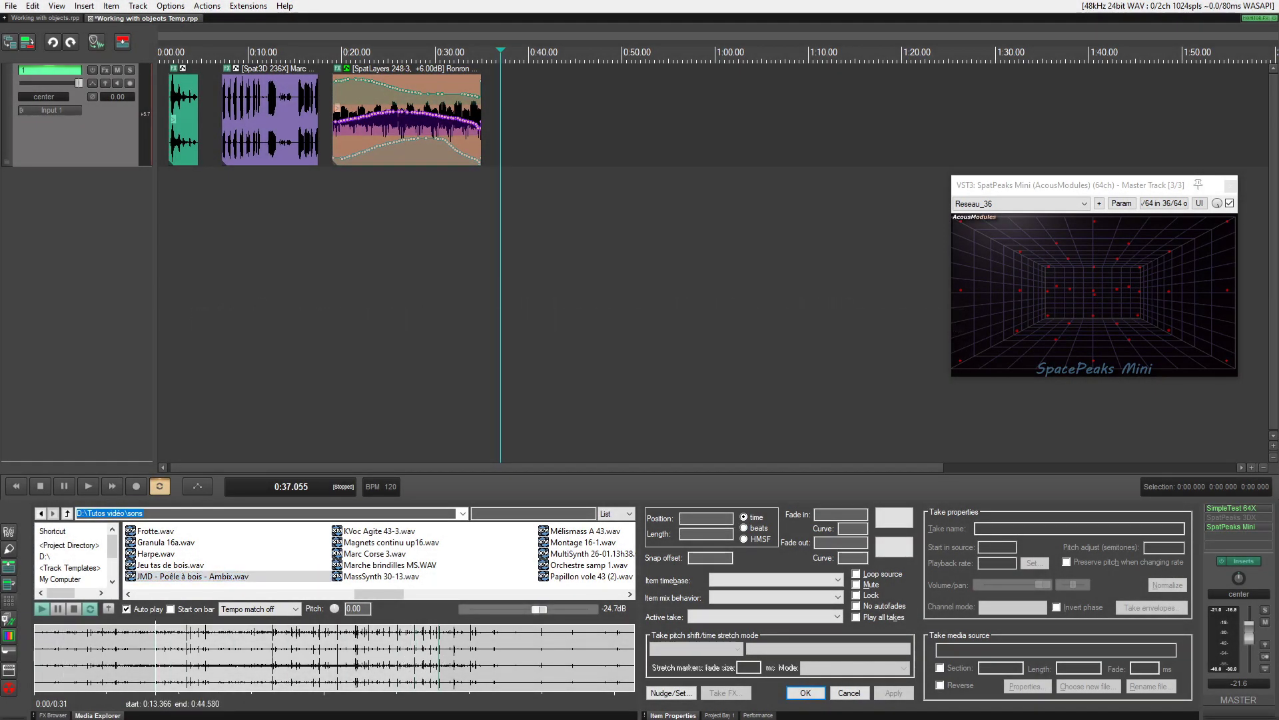
left_click_drag(340, 658, 505, 160)
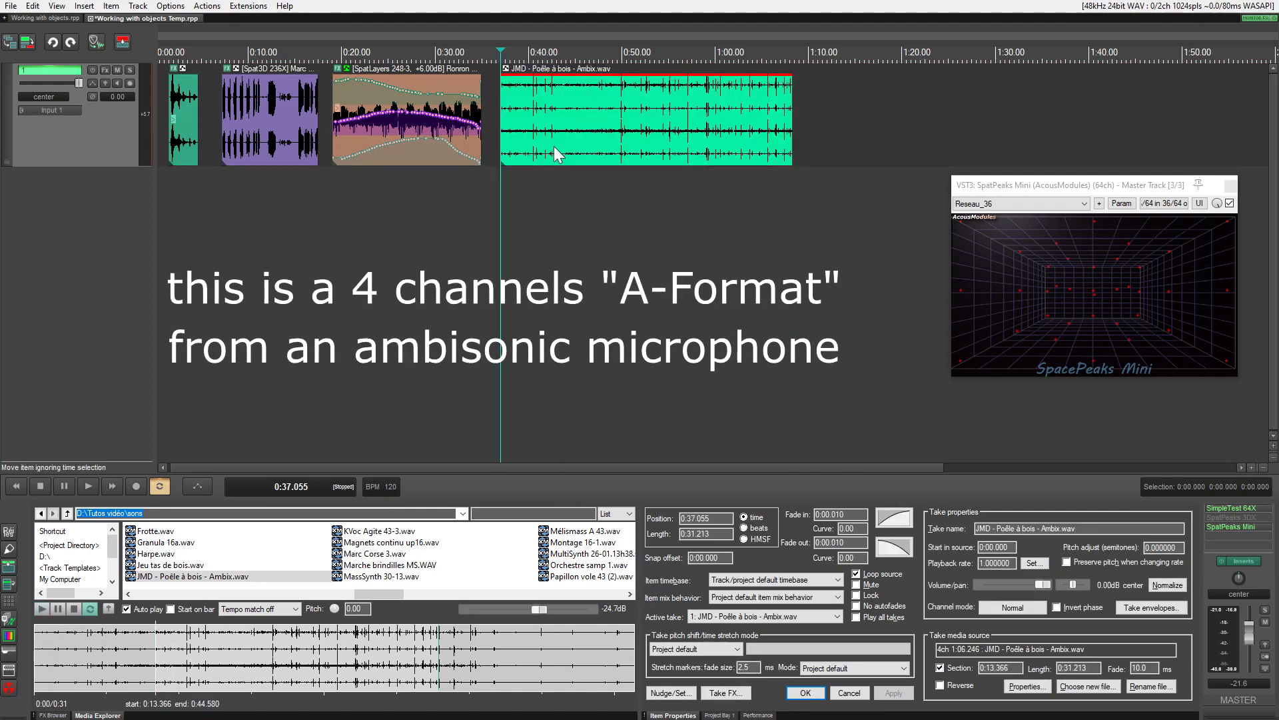
key("space")
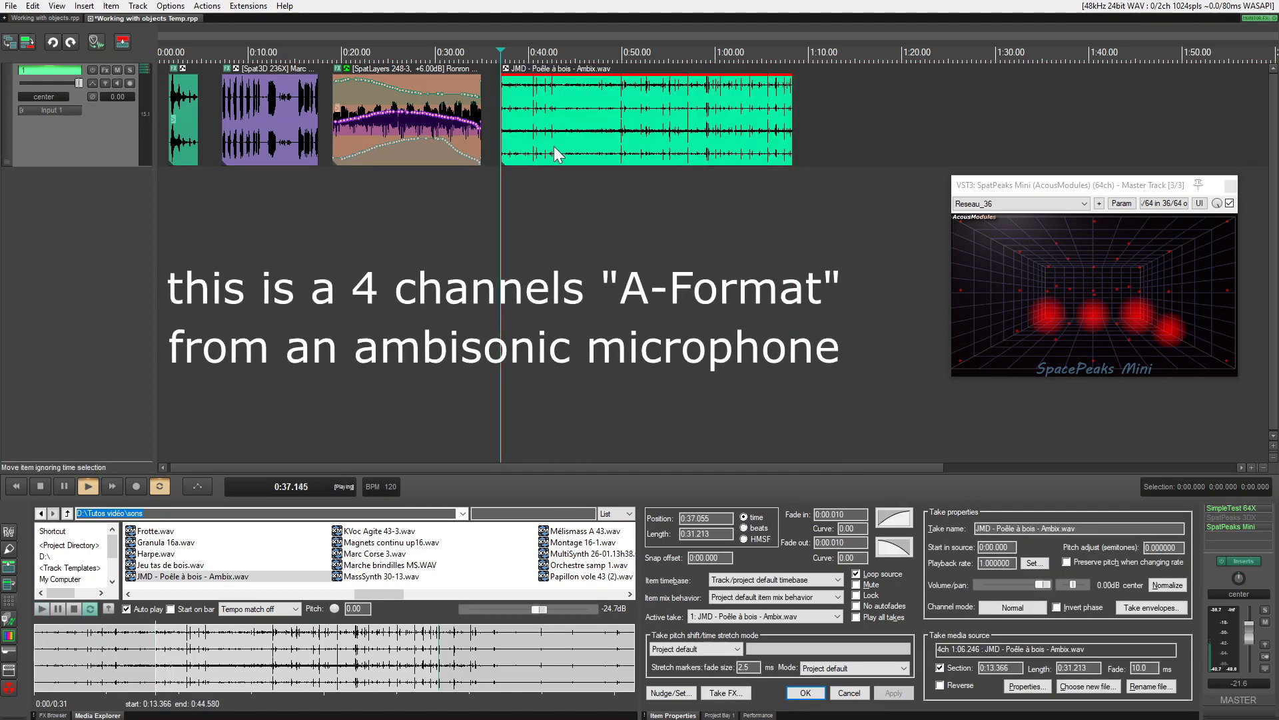
left_click(640, 178)
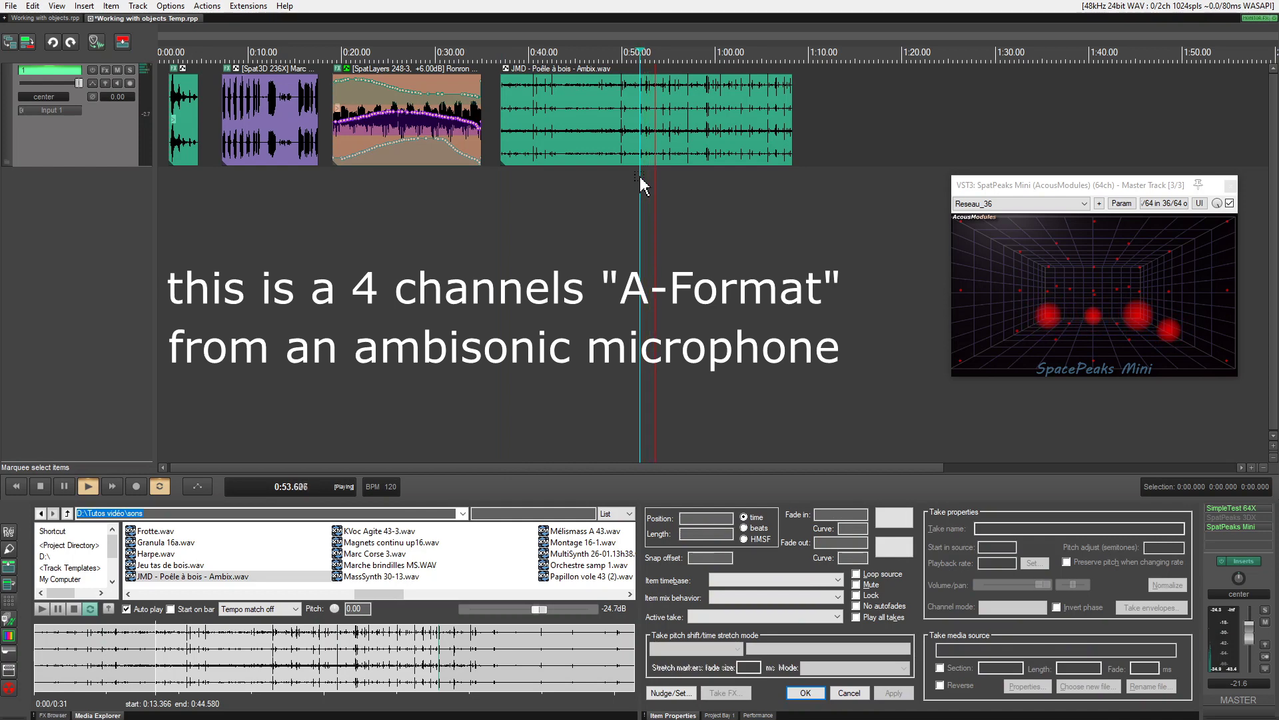
key("space")
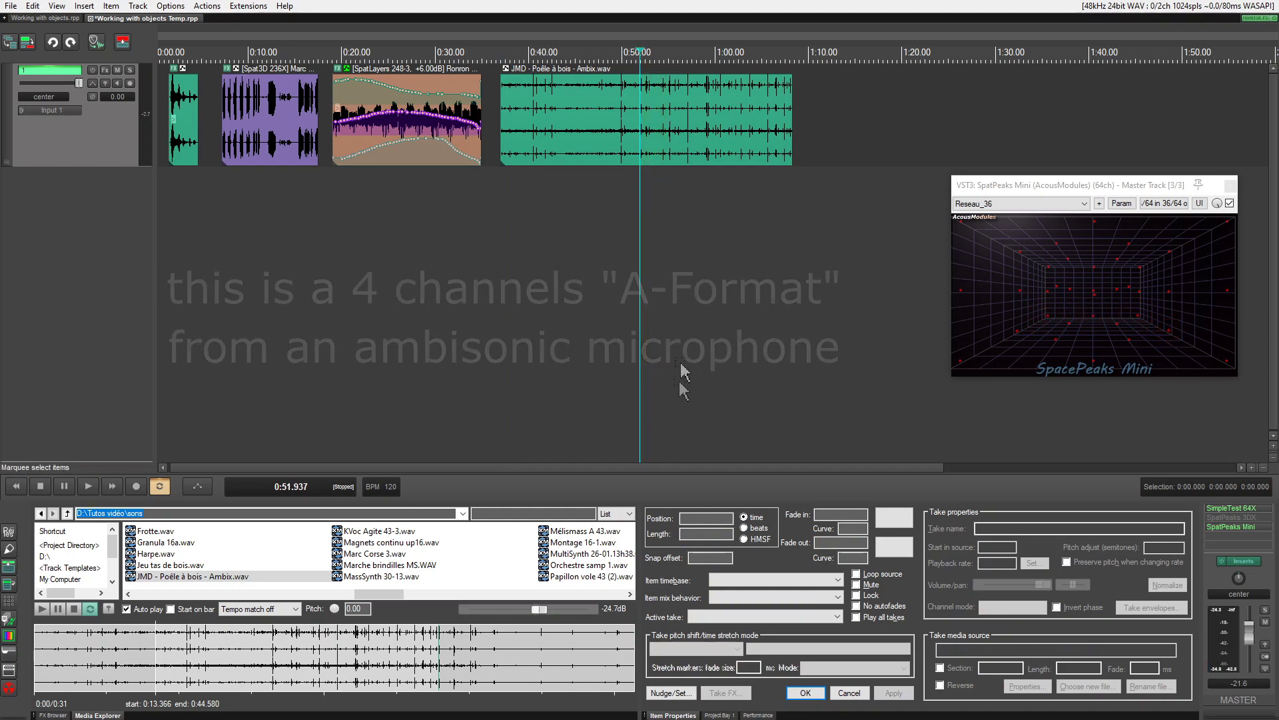
Insert TetraMass 464X on the JMD - Poêle à bois - Ambix.wav item and load its Net 3 x 12 preset during playback
left_click_drag(268, 512, 617, 128)
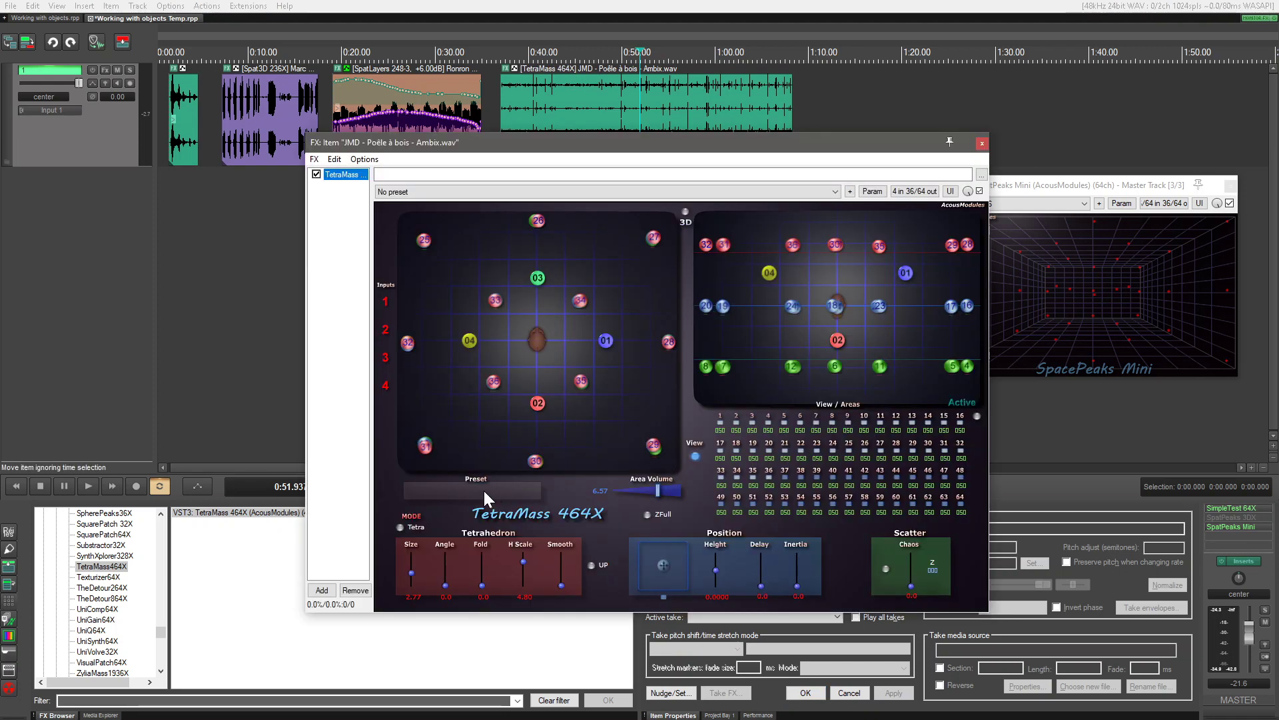
key("space")
left_click(485, 491)
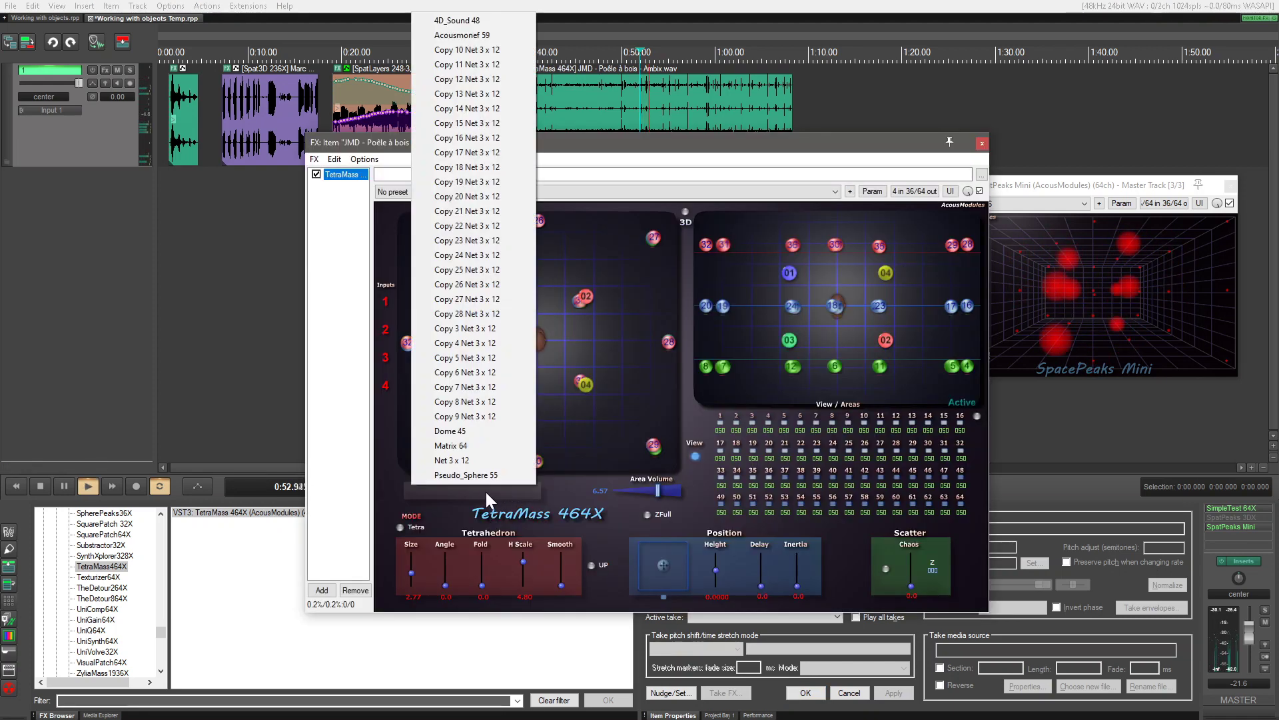
left_click(467, 458)
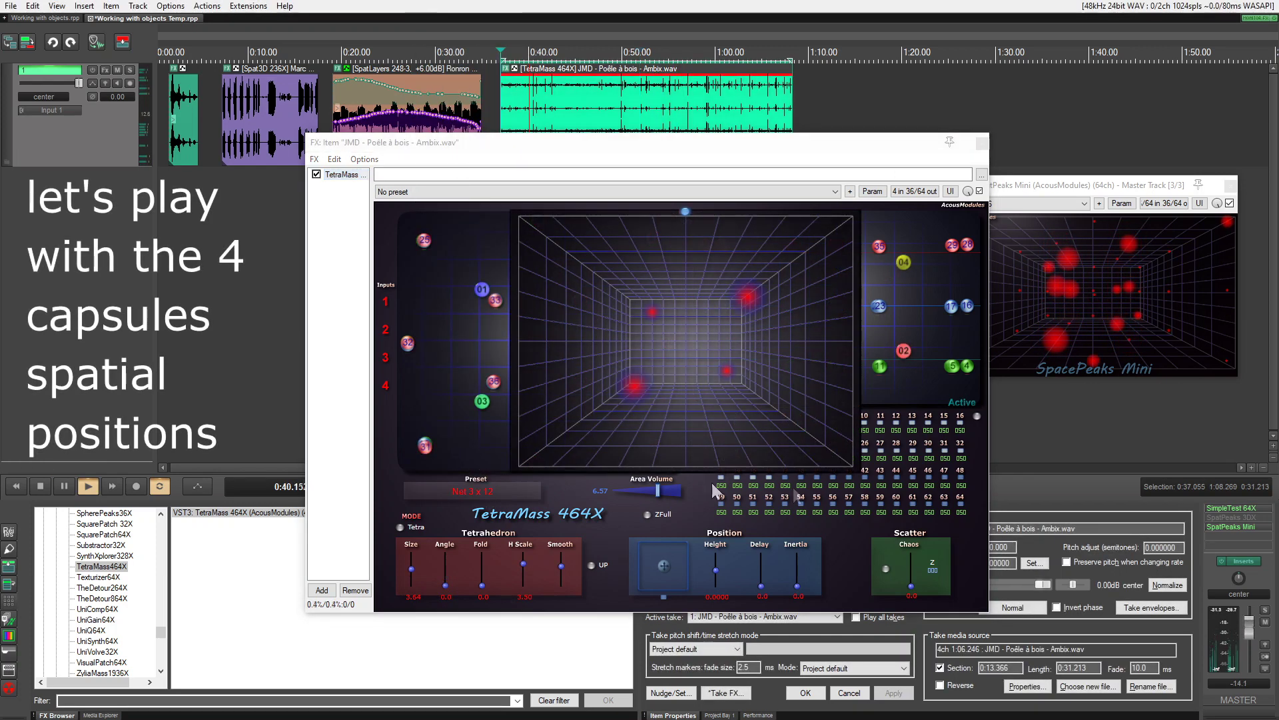
Raise TetraMass 464X's Area Volume to 6.99, set the tetrahedron's Angle to about half its range and reduce its Size to 3.01
left_click_drag(659, 489, 665, 487)
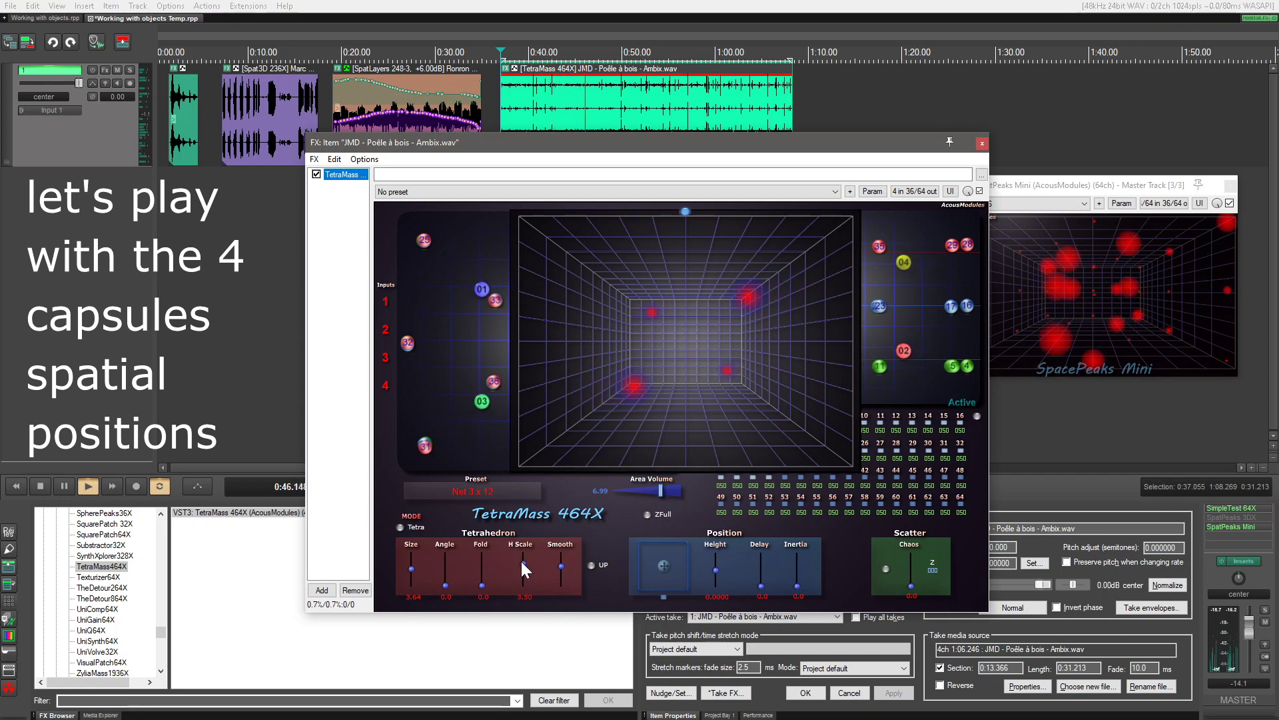
left_click_drag(447, 585, 459, 518)
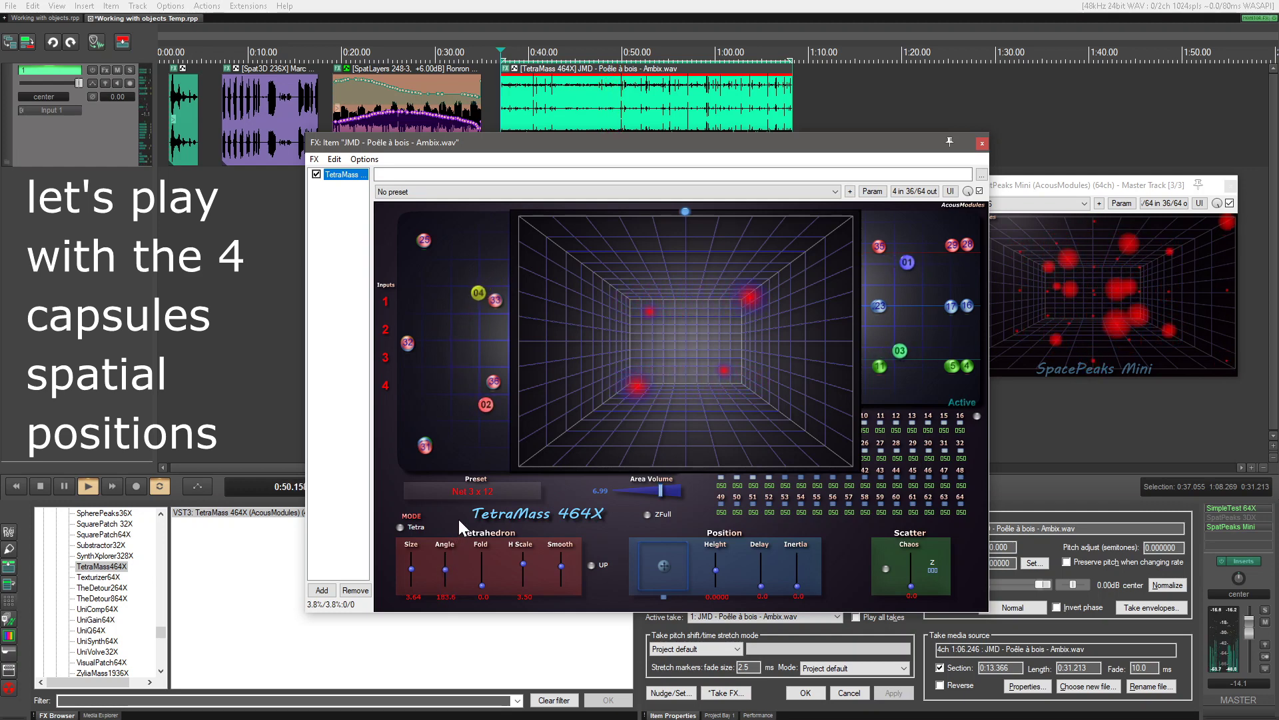
left_click_drag(411, 568, 409, 577)
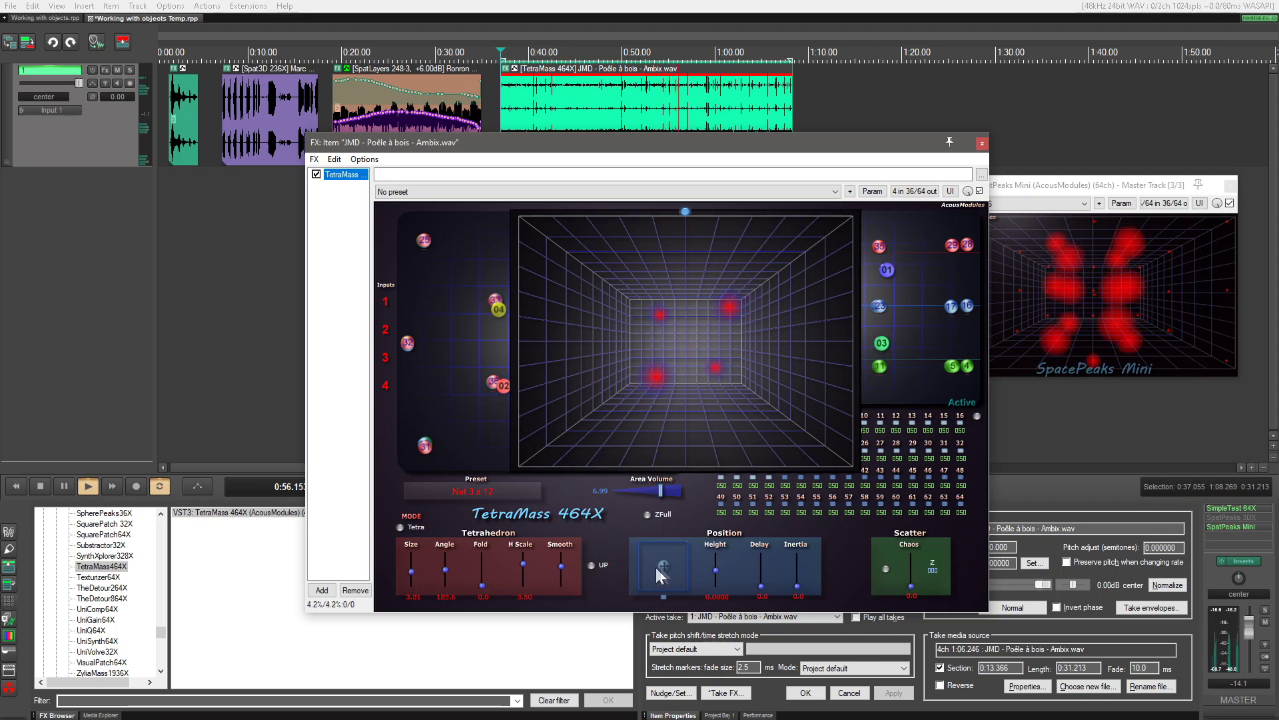
Move the tetrahedron toward the right side of the room, lower its Height to -1.44 and stop playback
left_click_drag(670, 574, 690, 598)
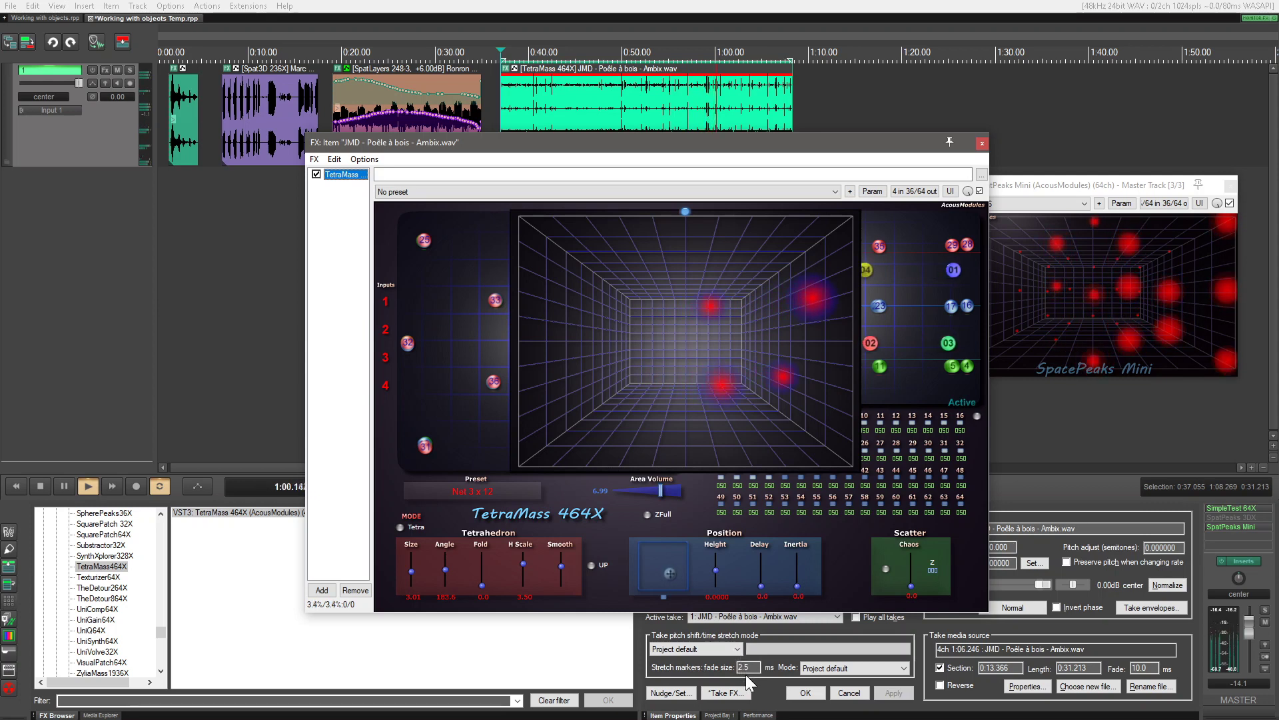
left_click_drag(716, 579, 701, 666)
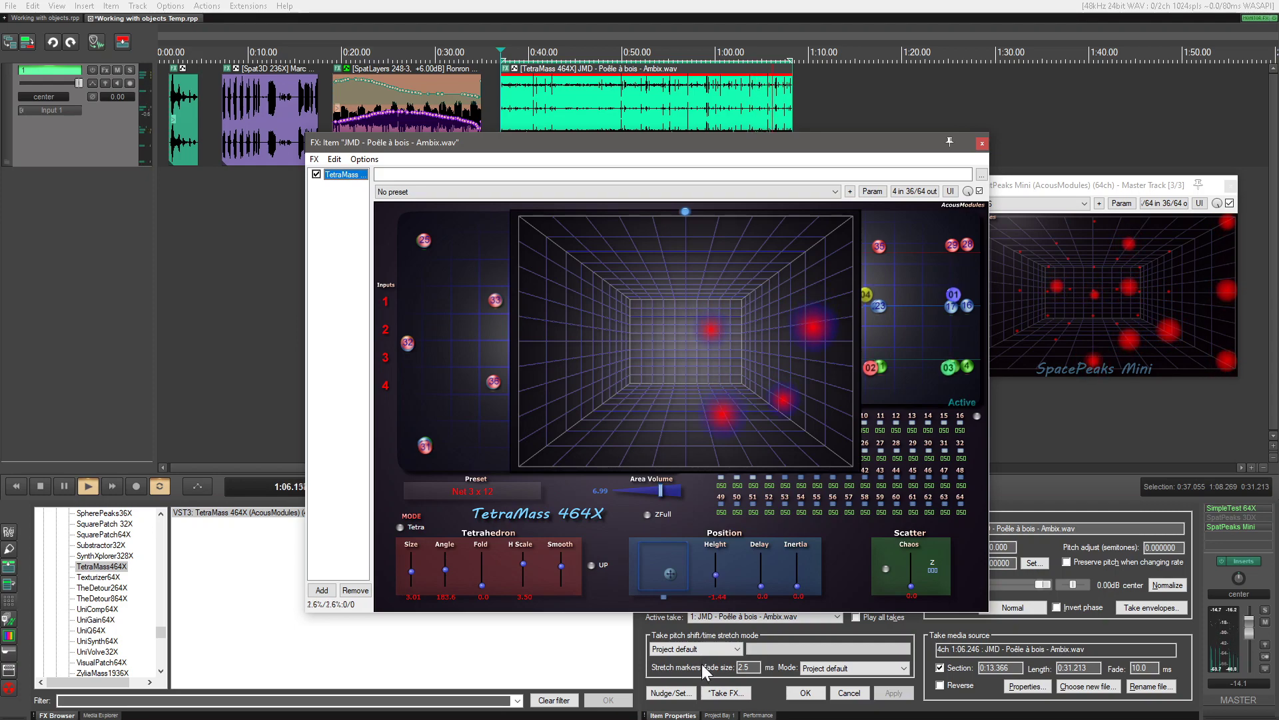
key("space")
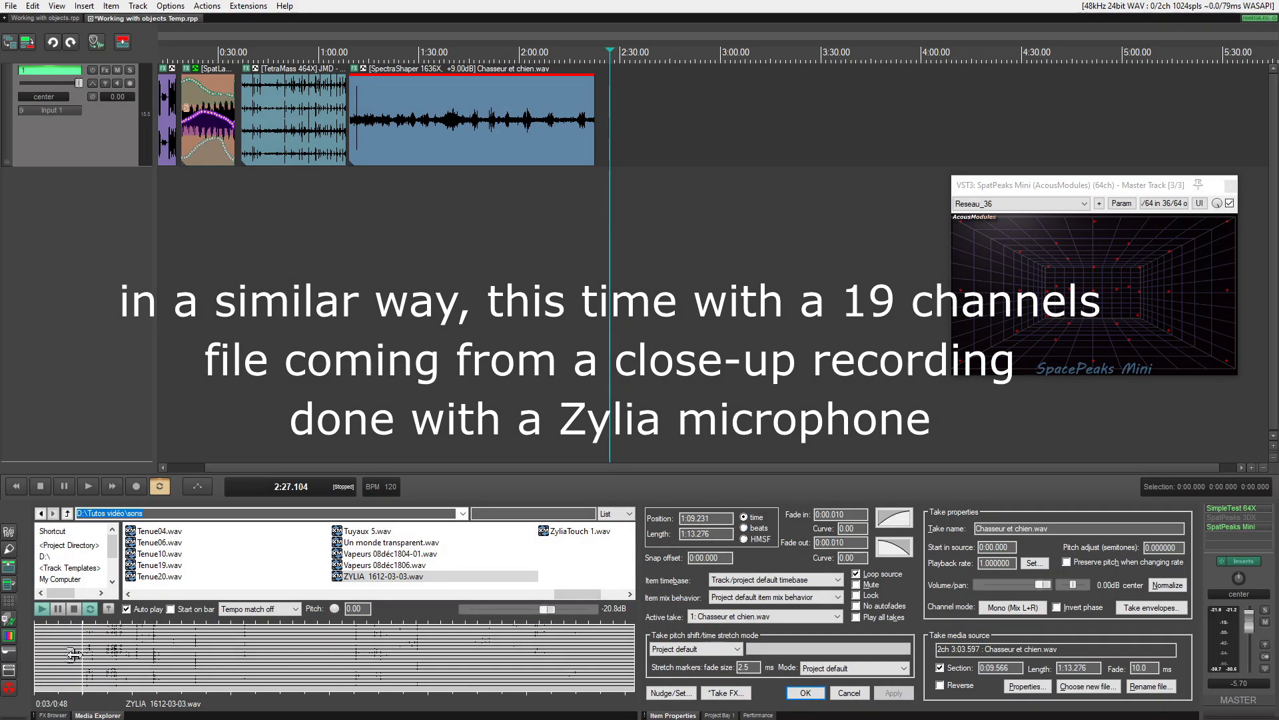
Insert the 0:41.315 section of ZYLIA 1612-03-03.wav at 2:28.616 and insert ZyliaMass 1936X on the item
left_click_drag(73, 655, 613, 145)
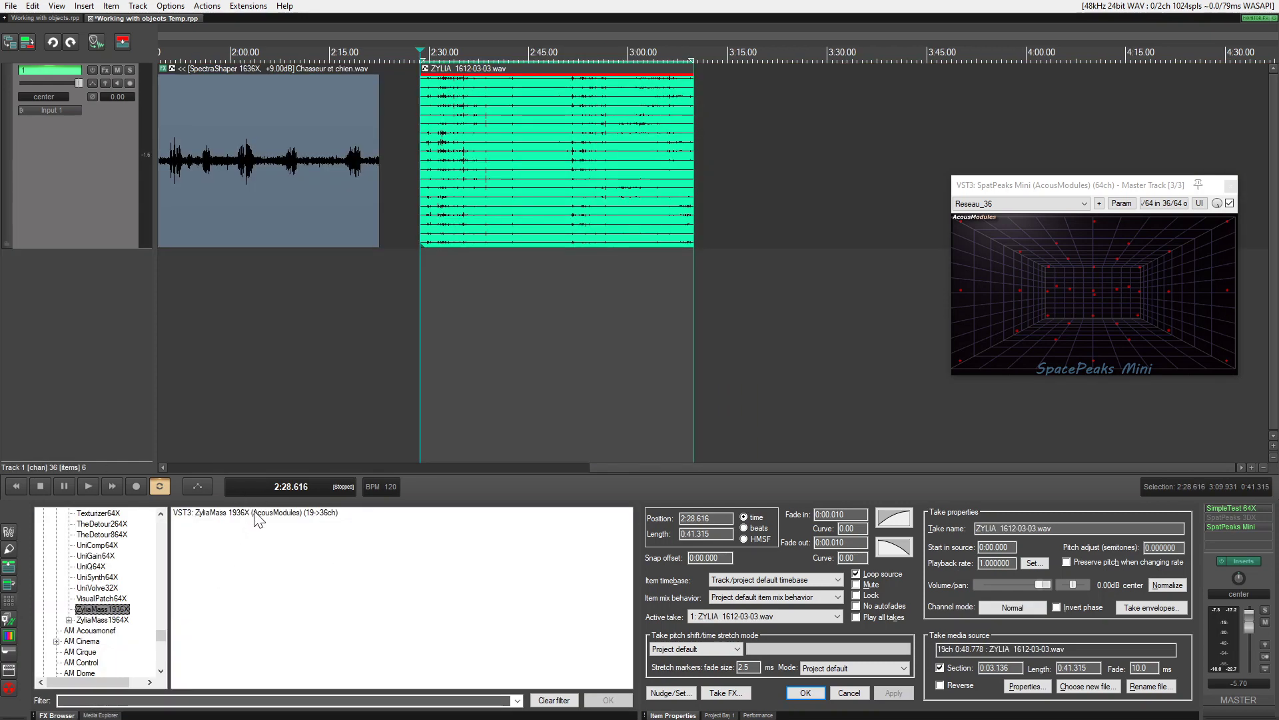
left_click_drag(520, 185, 523, 193)
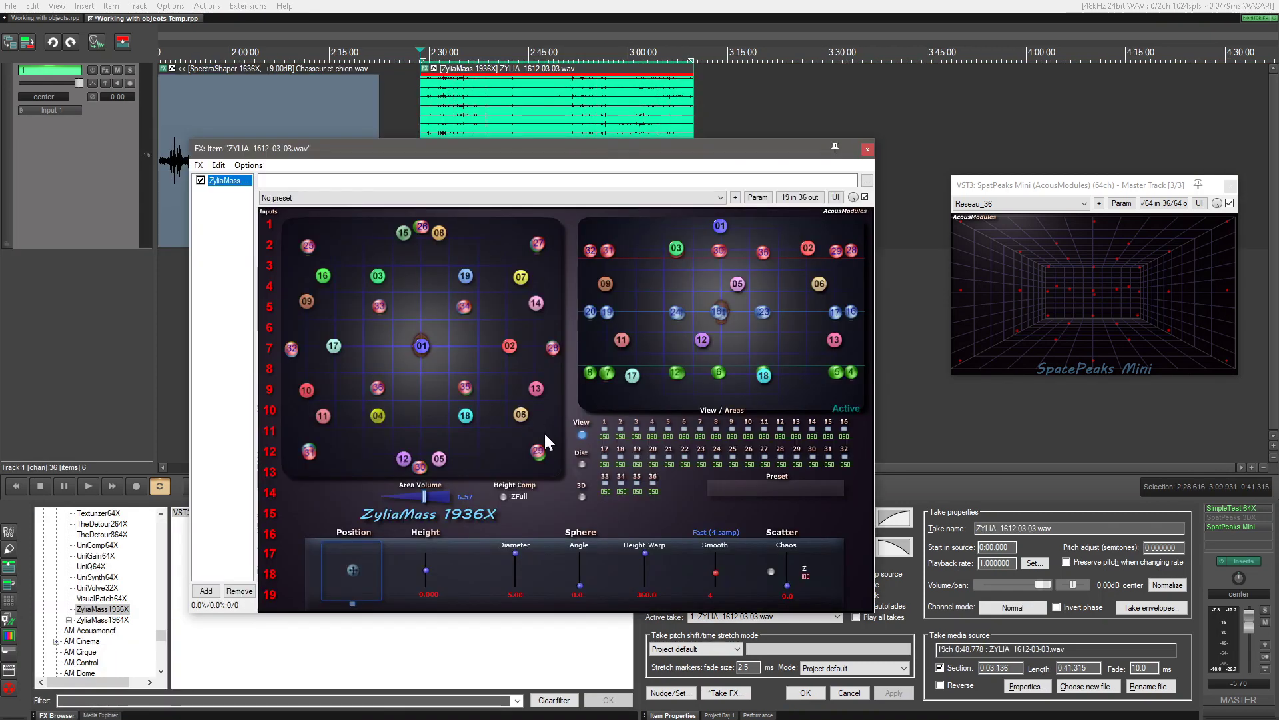
Load the Net 3 x 12 preset in ZyliaMass 1936X and start playback
left_click(767, 489)
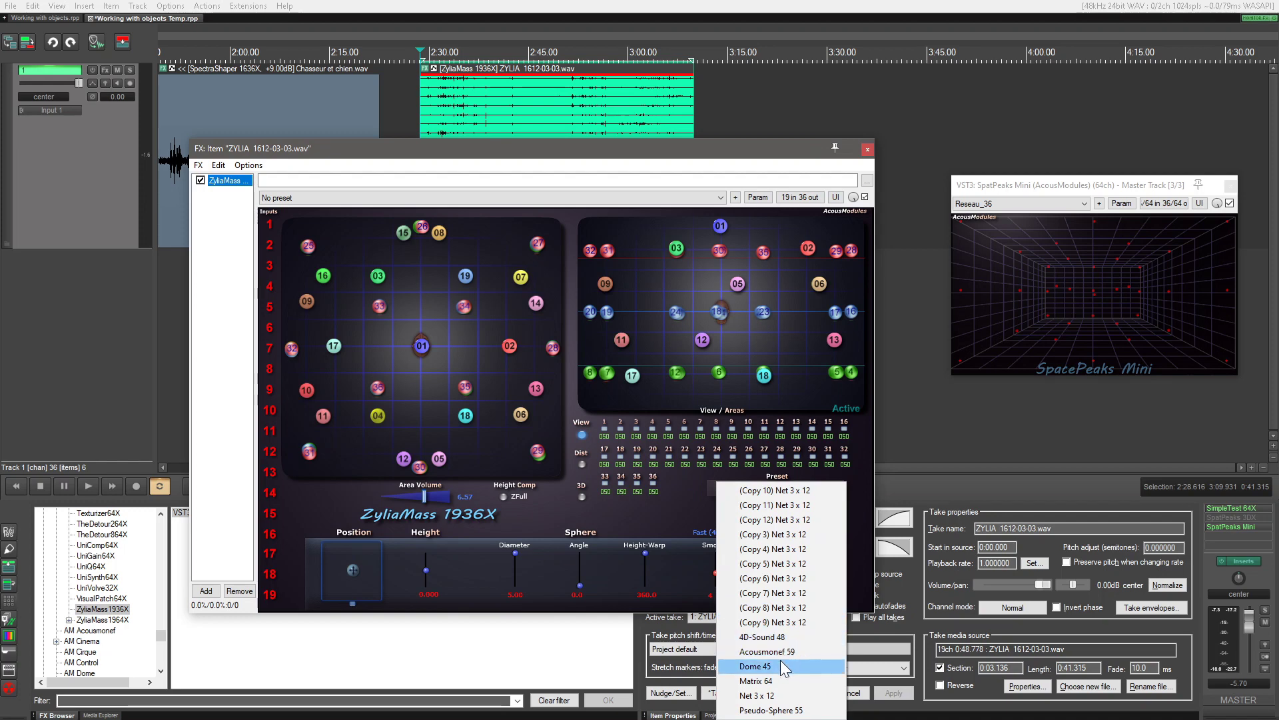
left_click(775, 695)
key("space")
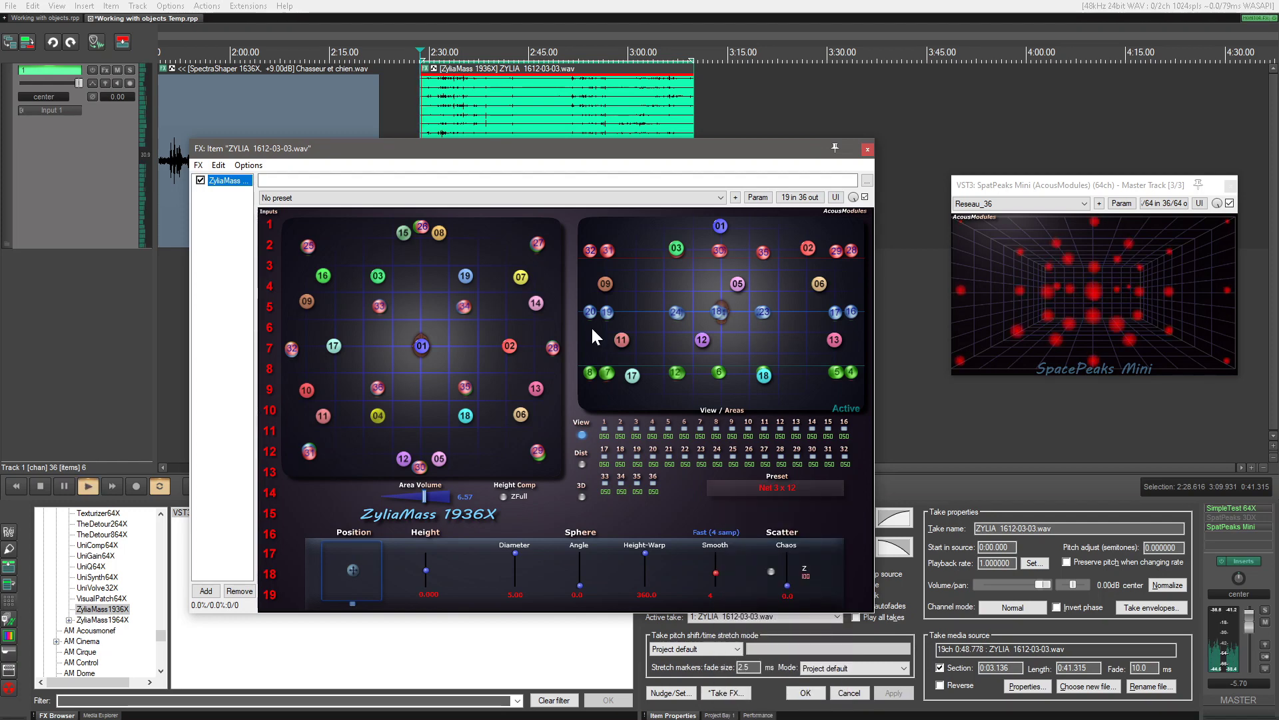
Show ZyliaMass 1936X's 3D view, set the sphere's Angle to about 172 and lower its Height-Warp
left_click(582, 496)
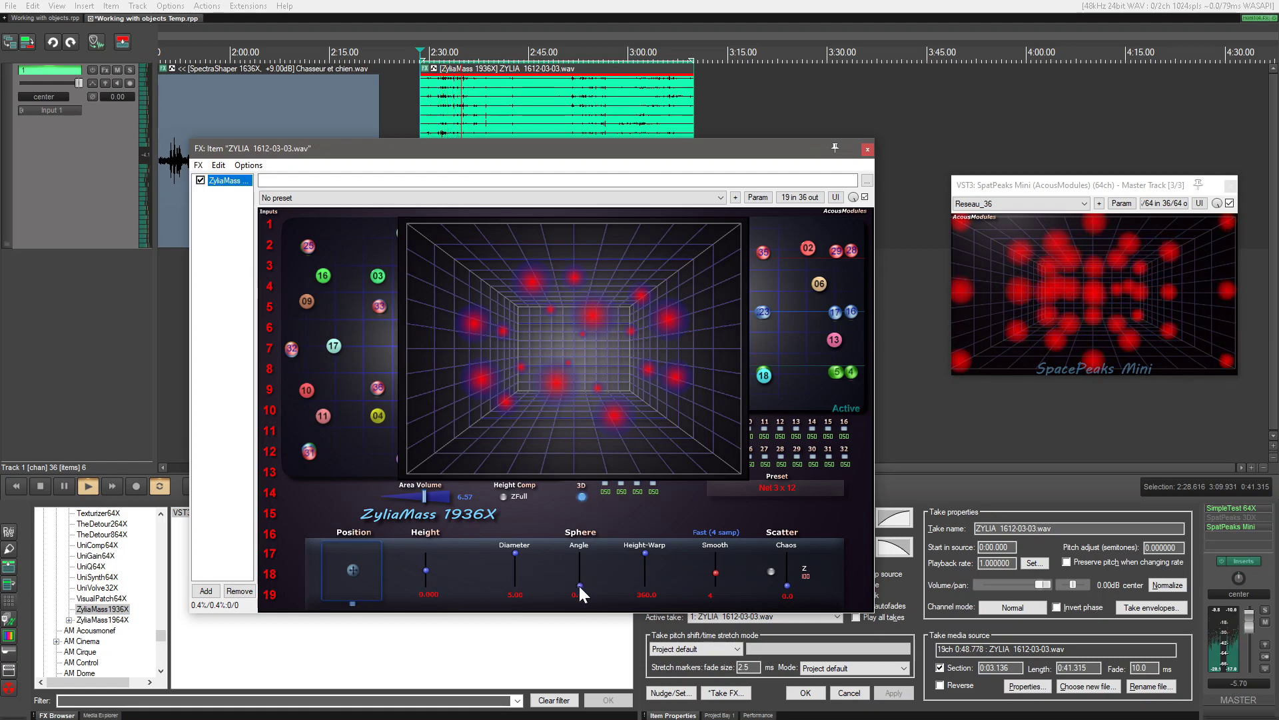
left_click_drag(579, 631, 585, 586)
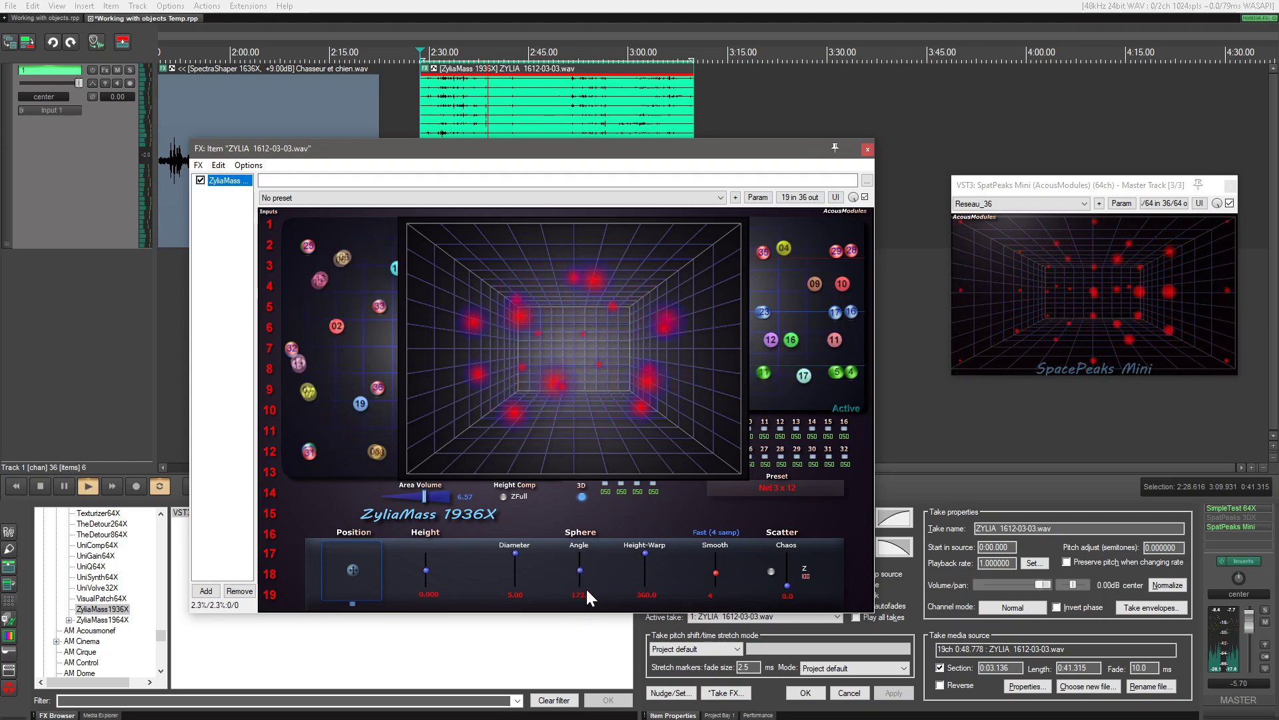
left_click_drag(646, 553, 636, 653)
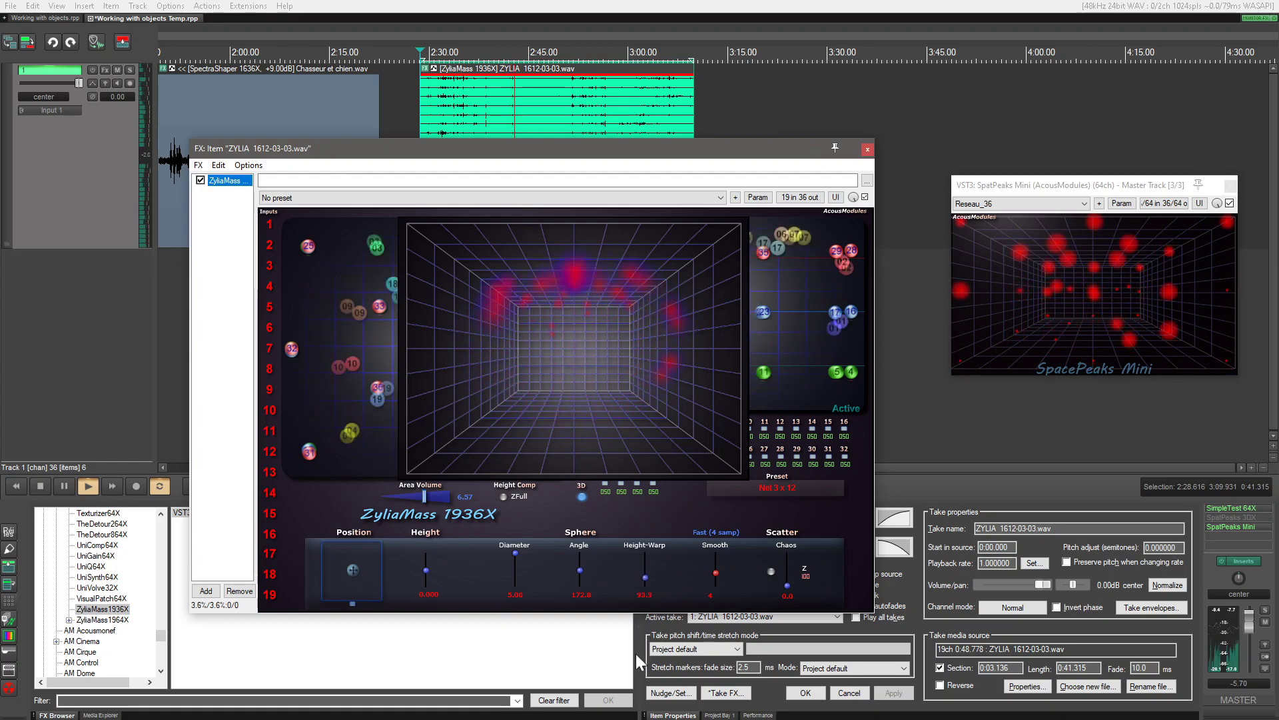
Show the Elevation envelope on the ZYLIA 1612-03-03.wav take and move the plugin window clear of the item
left_click(1152, 607)
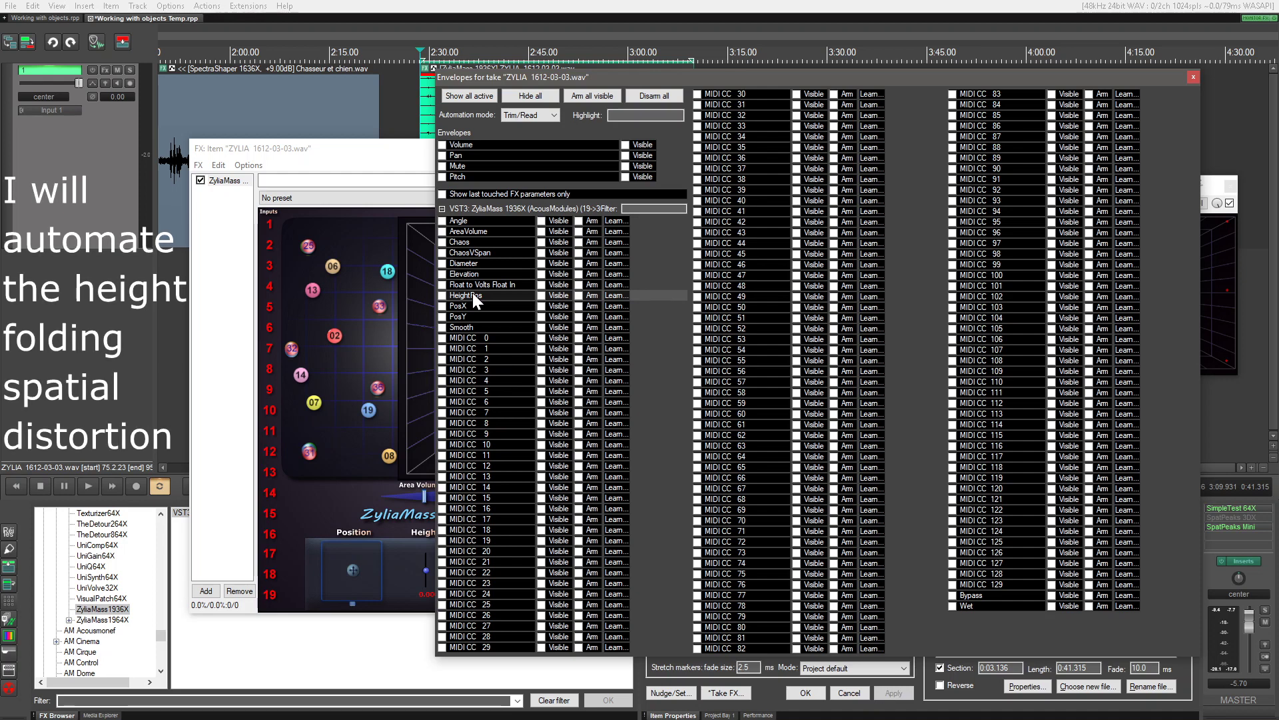
left_click(542, 274)
left_click_drag(636, 143, 662, 290)
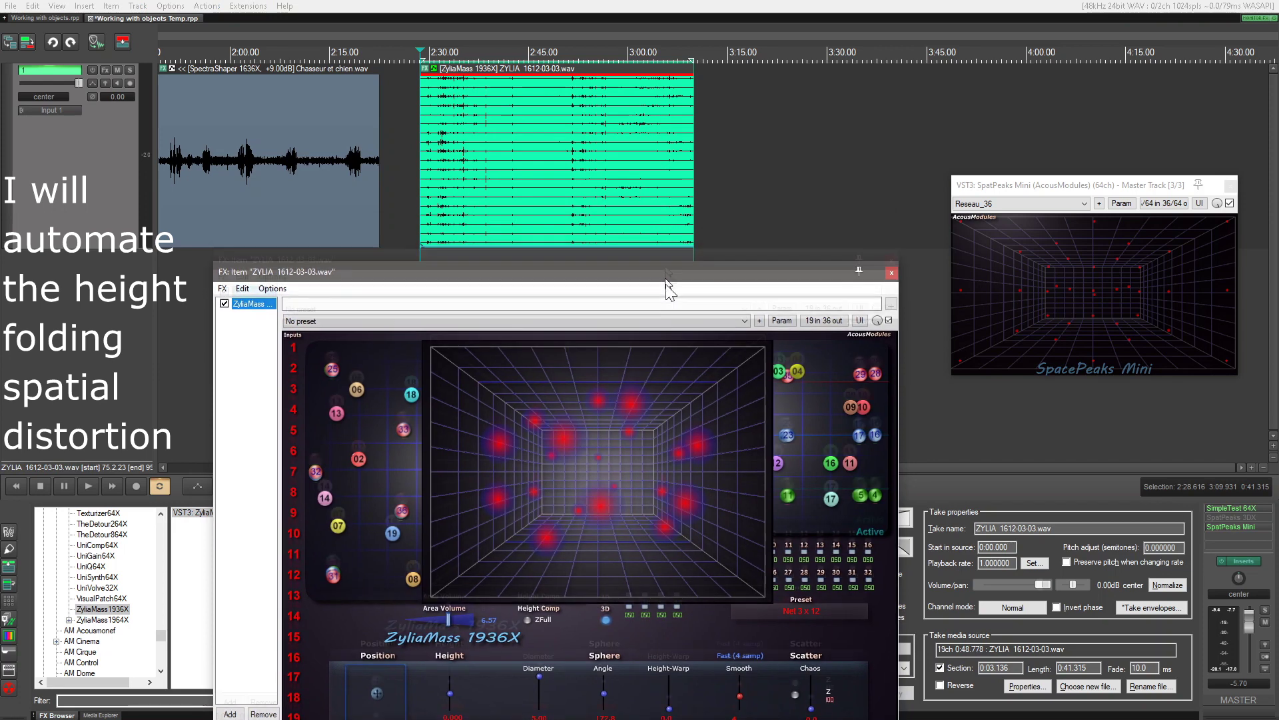
Shape the Elevation envelope as a ramp rising from minimum to maximum across the ZYLIA item and audition it from the item's start
left_click_drag(642, 245, 723, 23)
left_click(608, 49)
left_click_drag(473, 75, 424, 253)
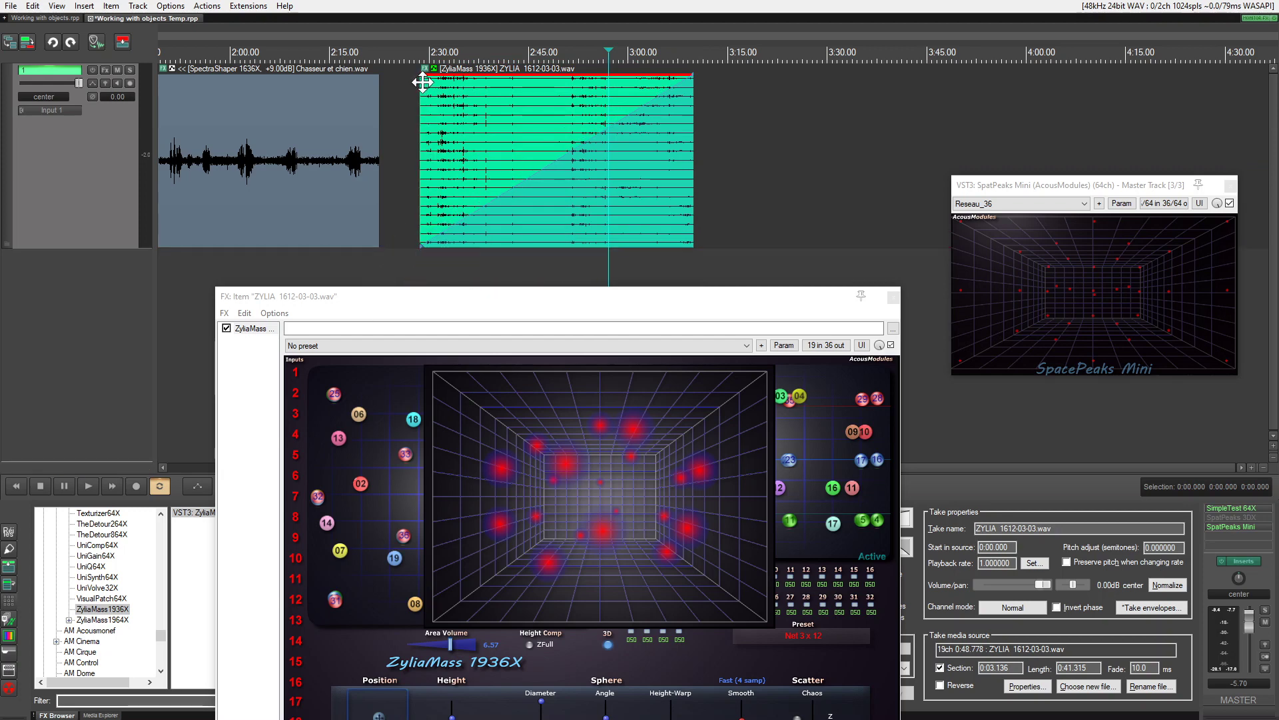
key("space")
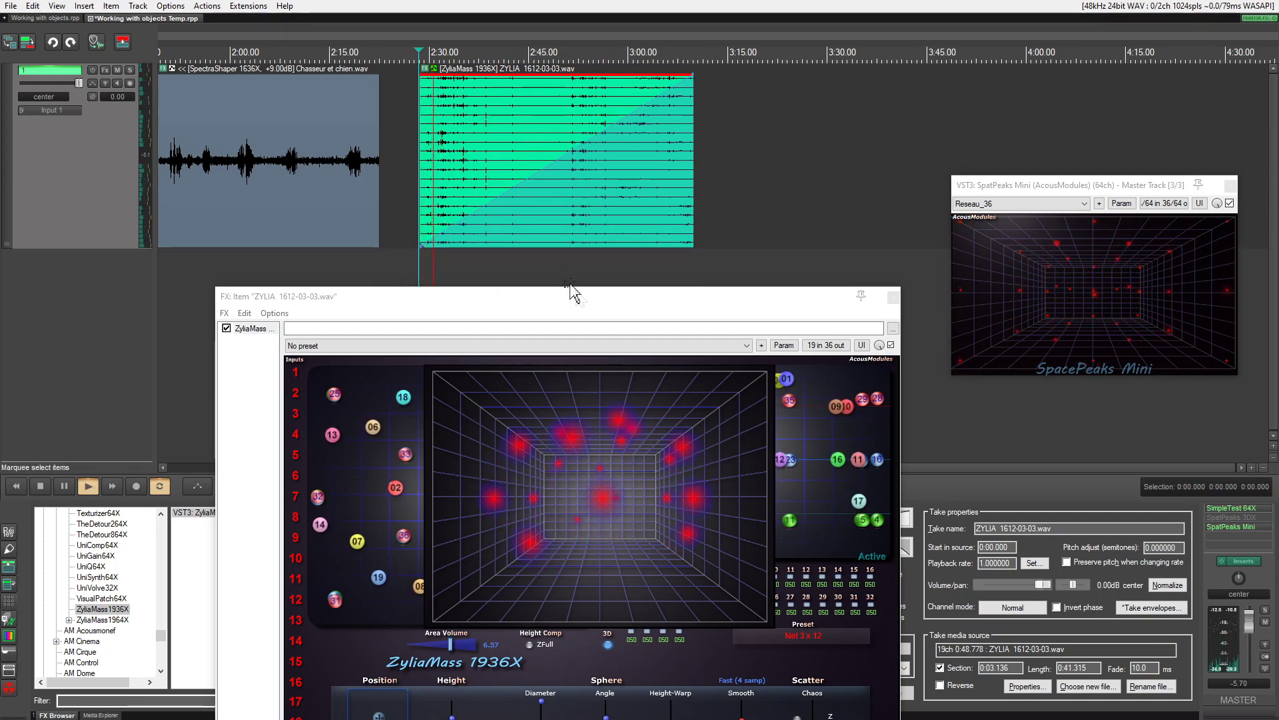
left_click_drag(601, 303, 574, 228)
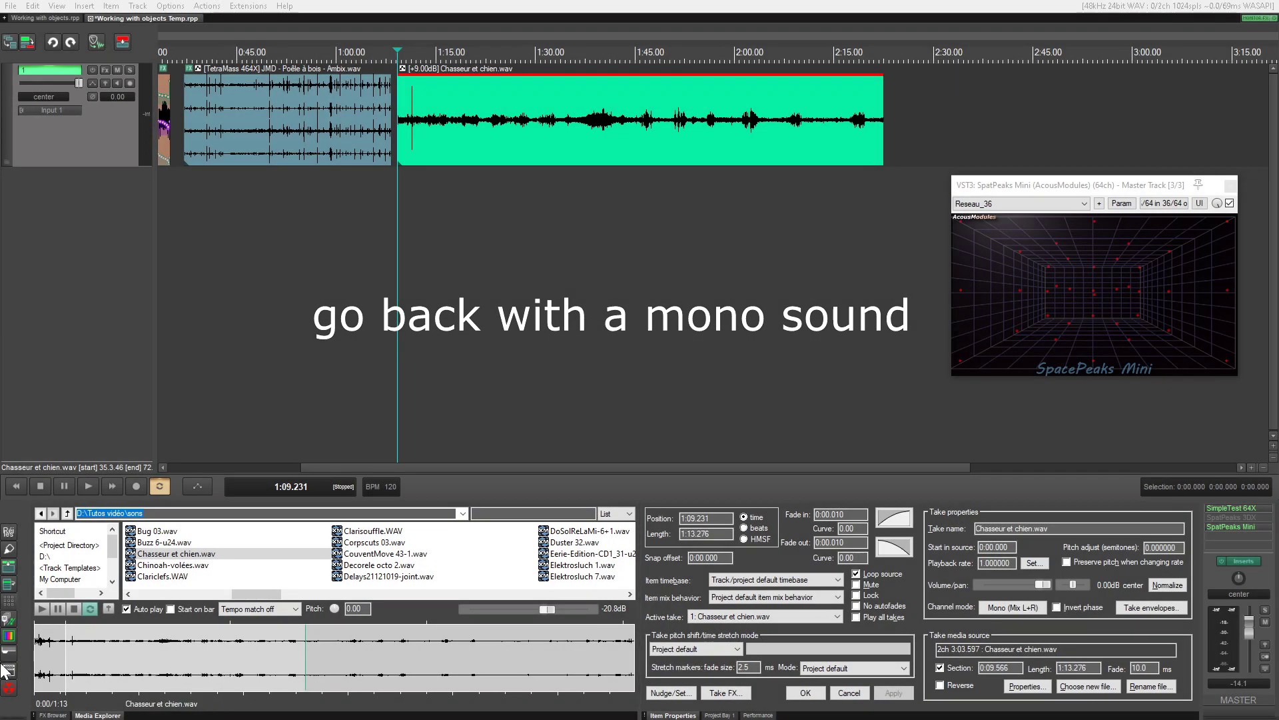
Insert SpectraShaper 1636X on the Chasseur et chien.wav item, load its Grid 36 preset and start playback
left_click(54, 715)
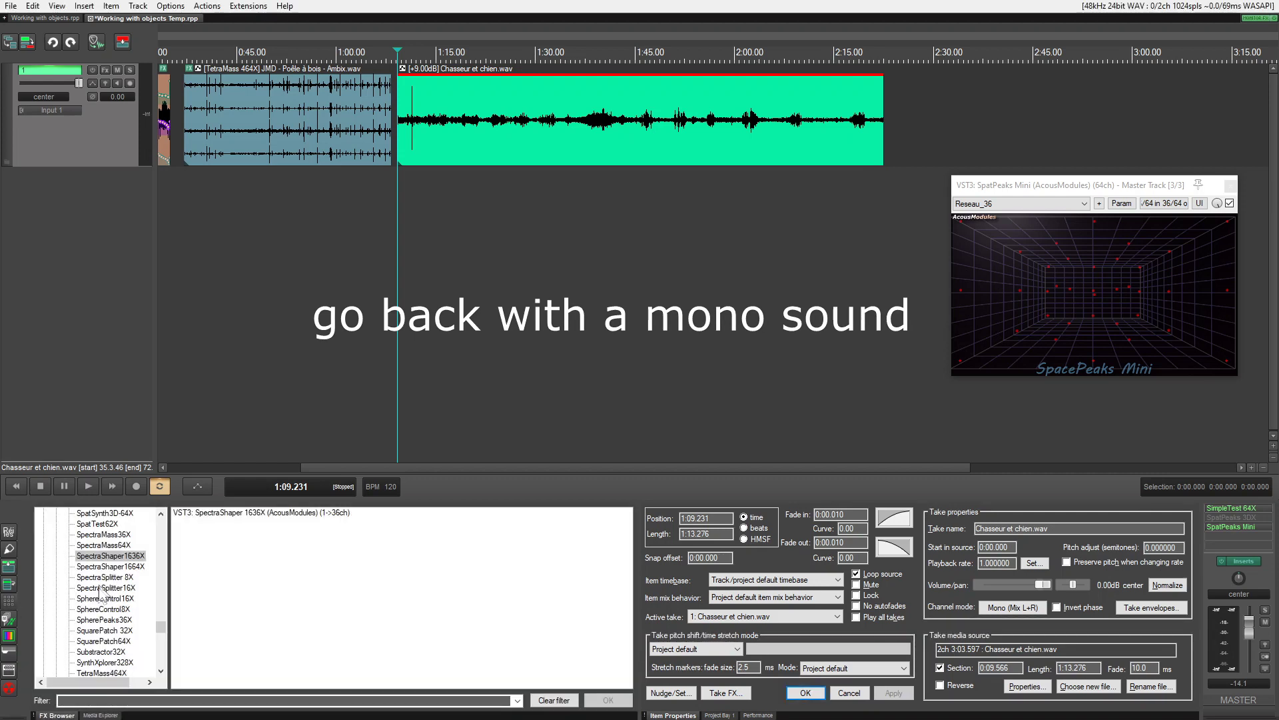
left_click_drag(110, 555, 619, 213)
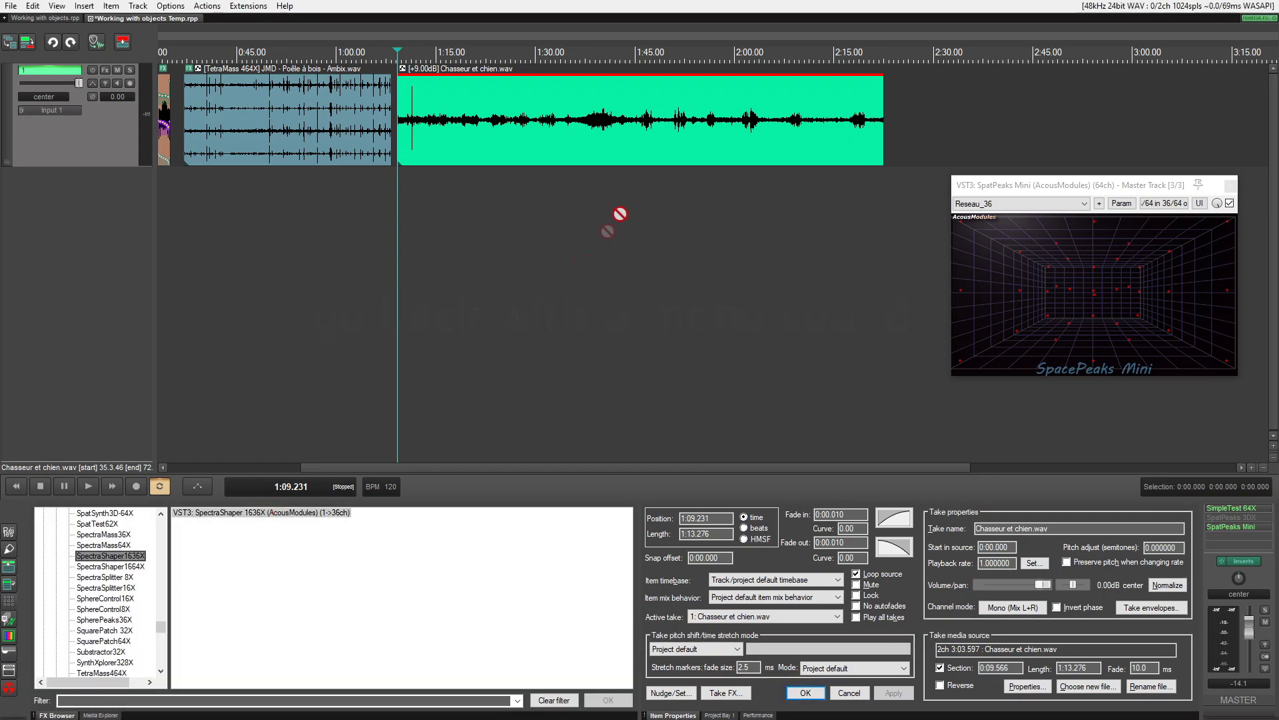
left_click_drag(575, 141, 573, 147)
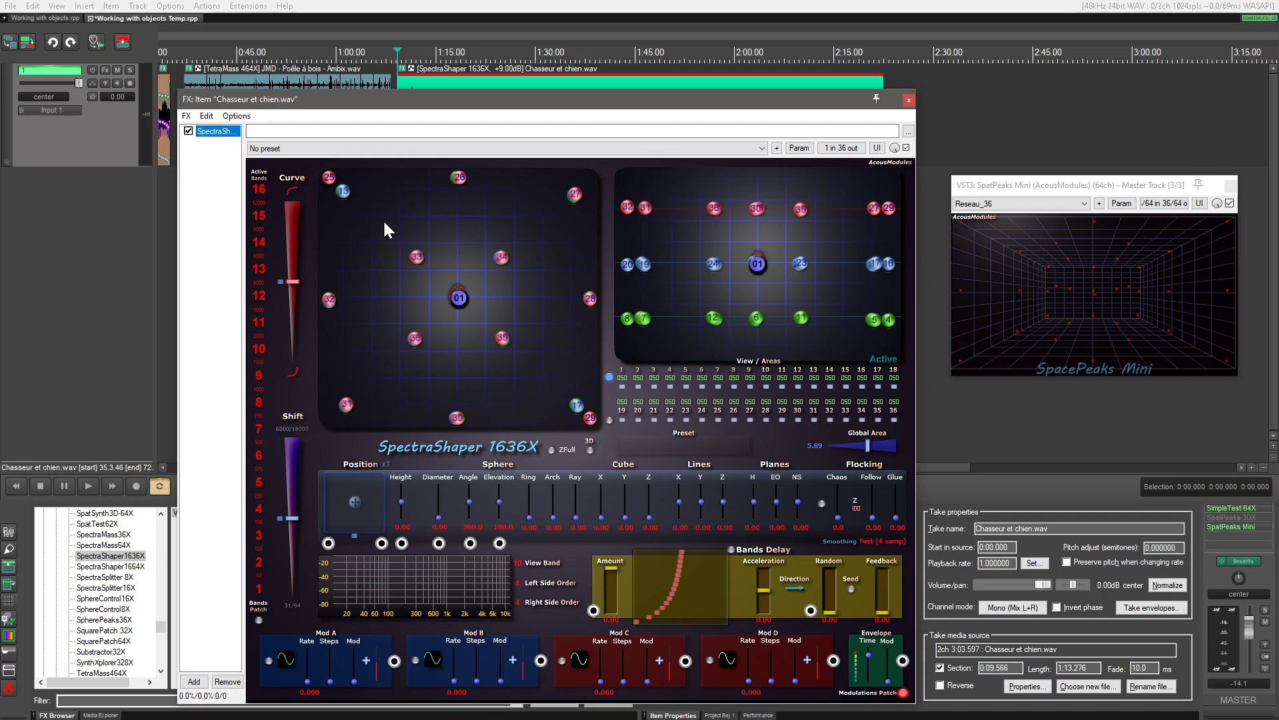
left_click(282, 149)
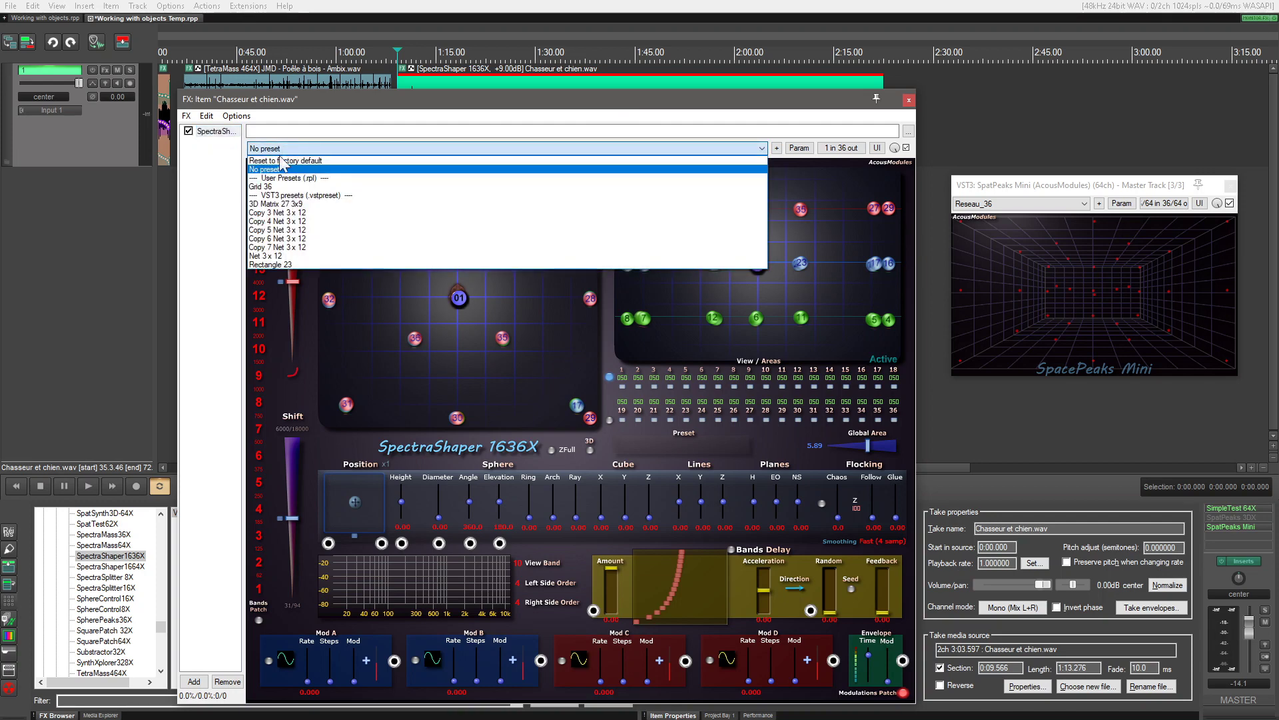
left_click(283, 186)
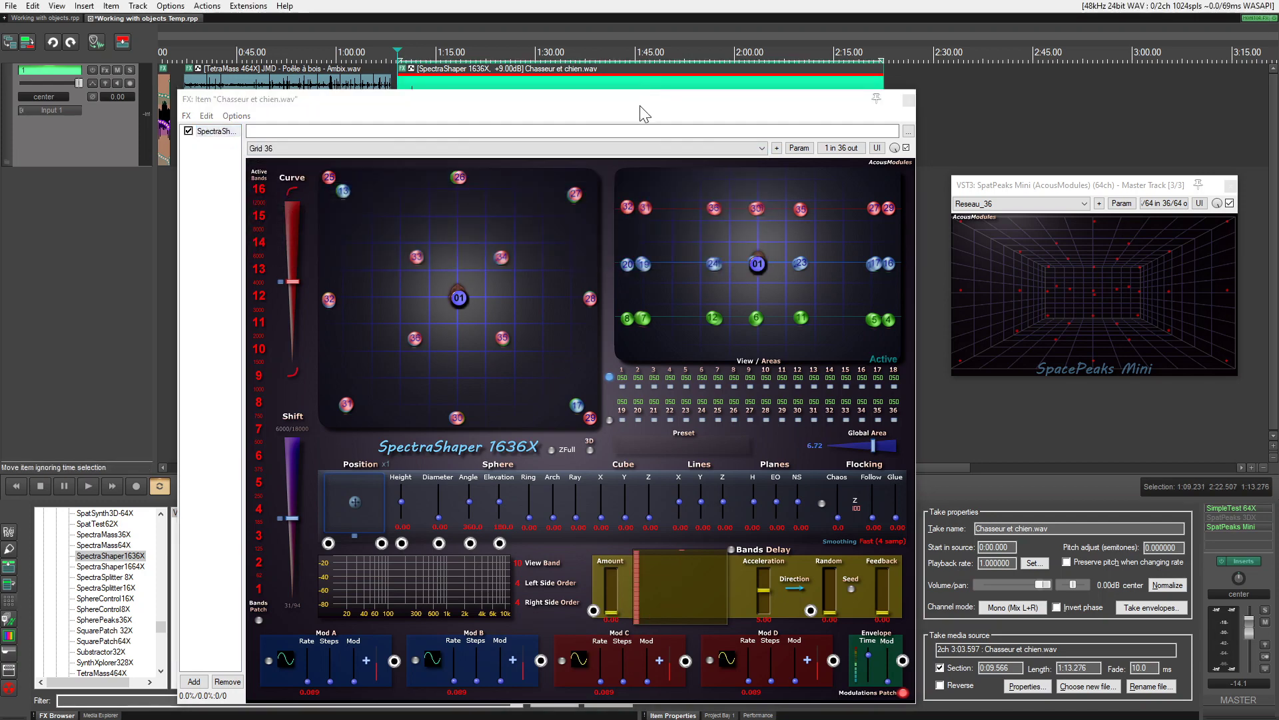
key("space")
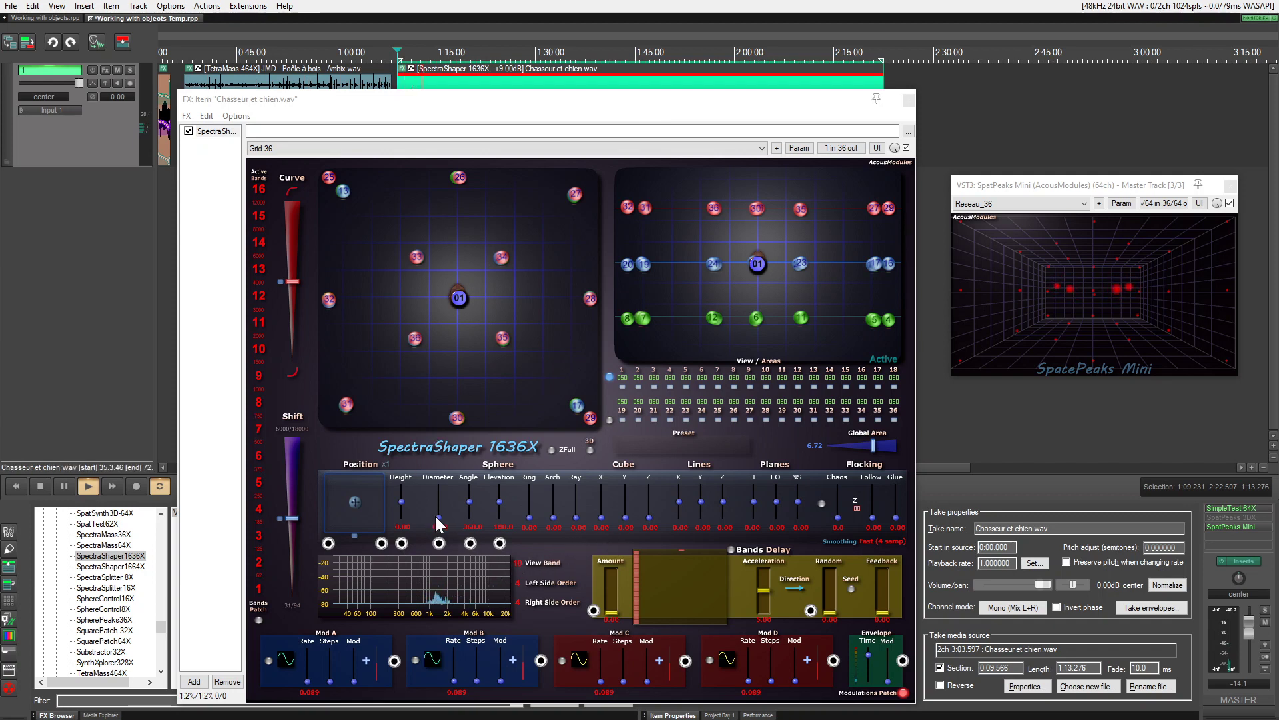
Raise SpectraShaper's sphere Diameter and Ring to spread the 16 bands into a wide, full circle
left_click_drag(441, 517, 449, 458)
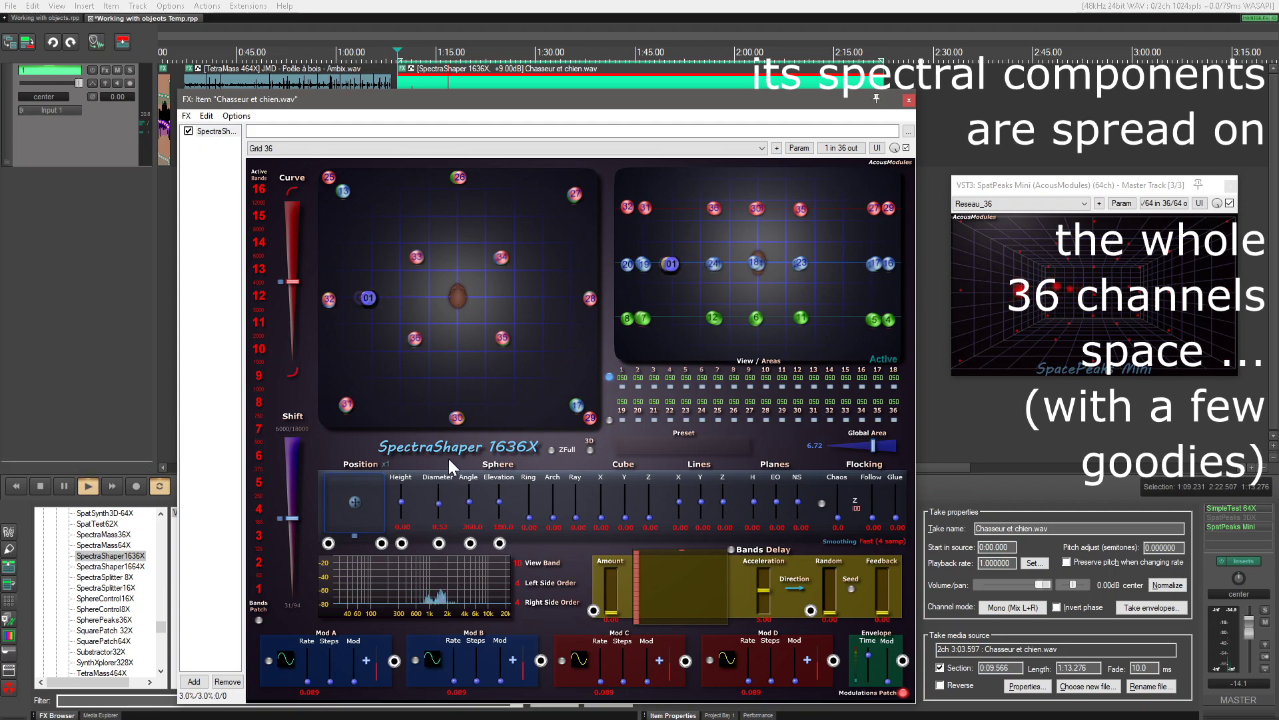
left_click_drag(527, 513, 525, 449)
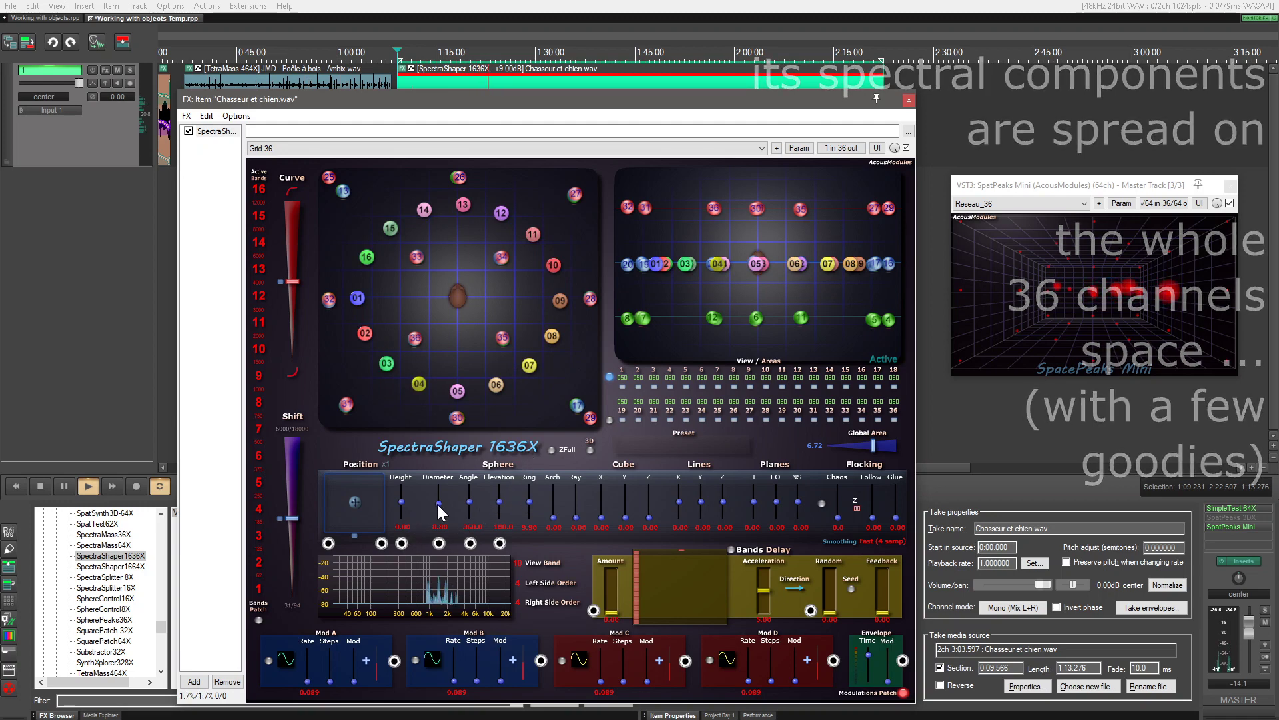
left_click_drag(438, 501, 439, 497)
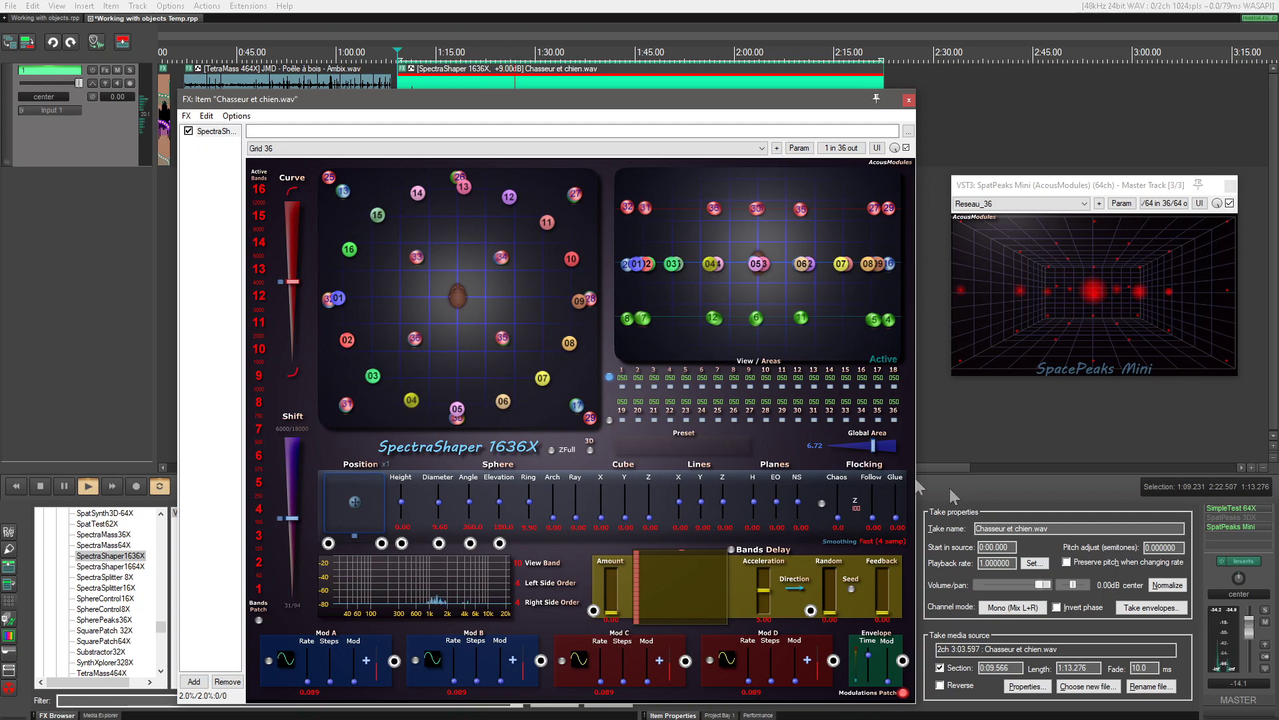
Set the Global Area to 6.92, and tilt and rotate the band ring using the Lines Z and sphere Angle settings
left_click_drag(871, 446, 877, 449)
left_click_drag(724, 500, 734, 463)
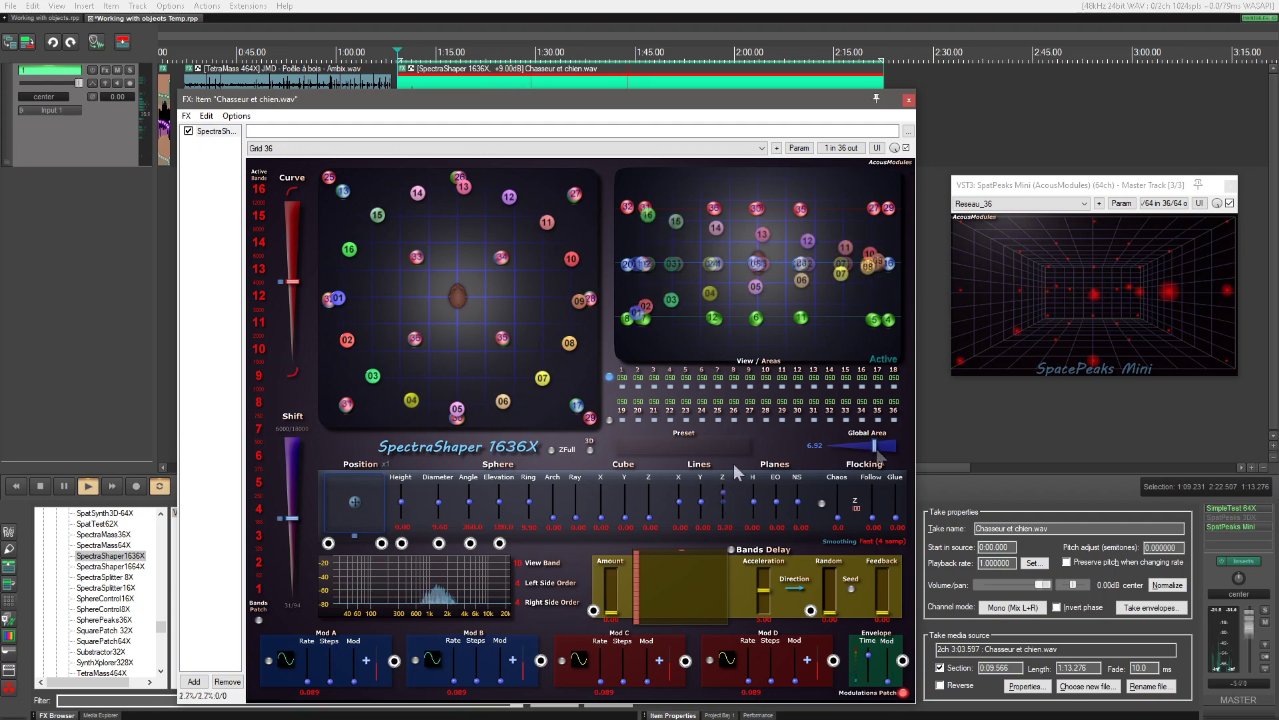
left_click_drag(469, 501, 468, 519)
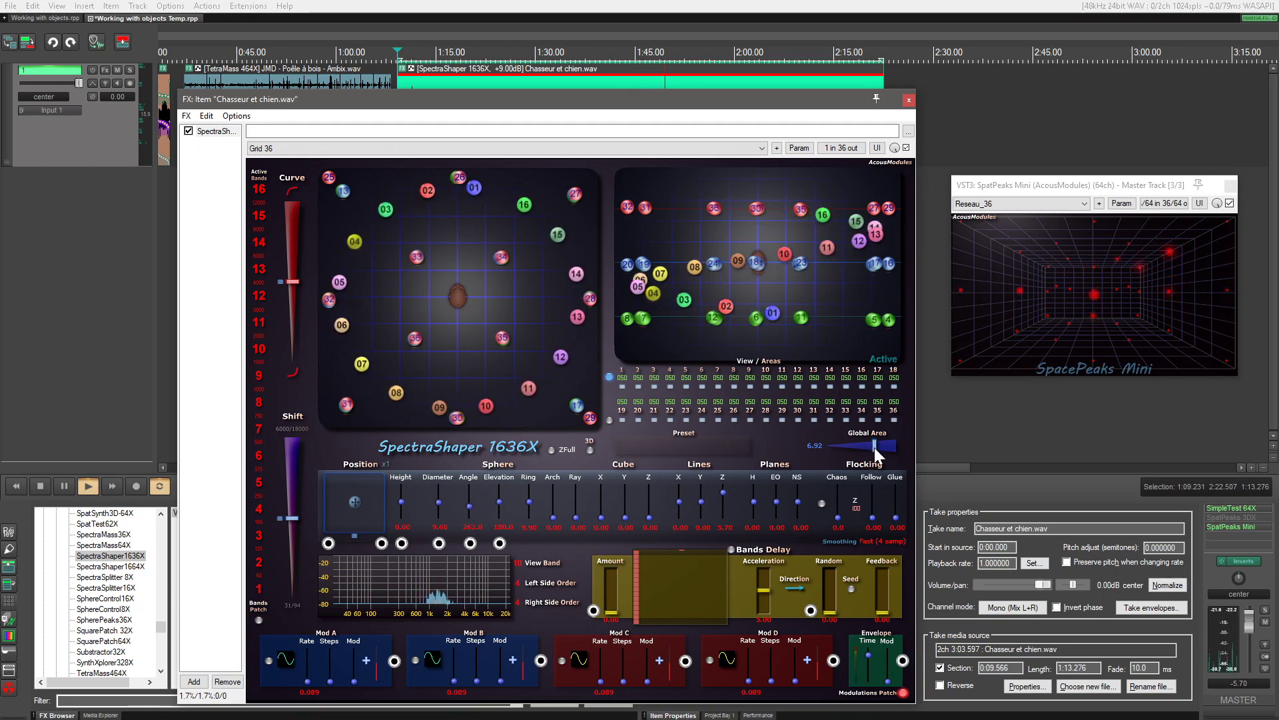
Set SpectraShaper's Global Area to 7.16 and enable Bands Delay
left_click_drag(875, 446, 877, 448)
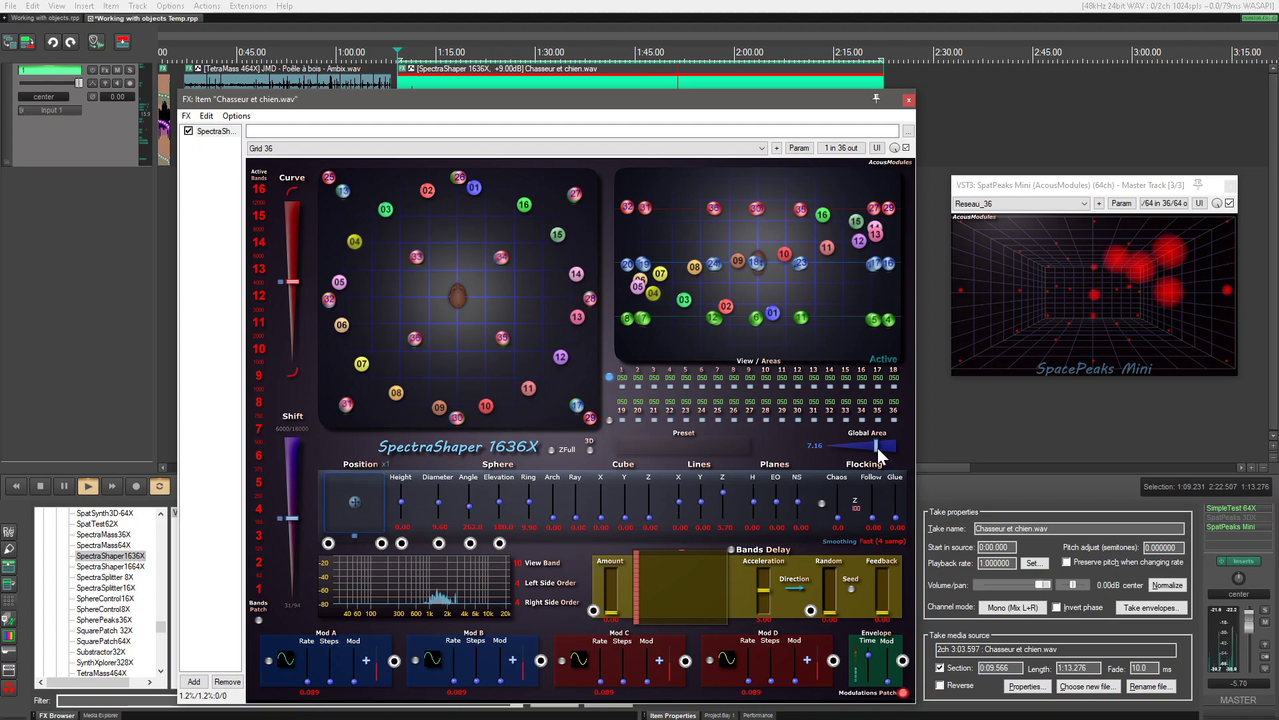
left_click(731, 549)
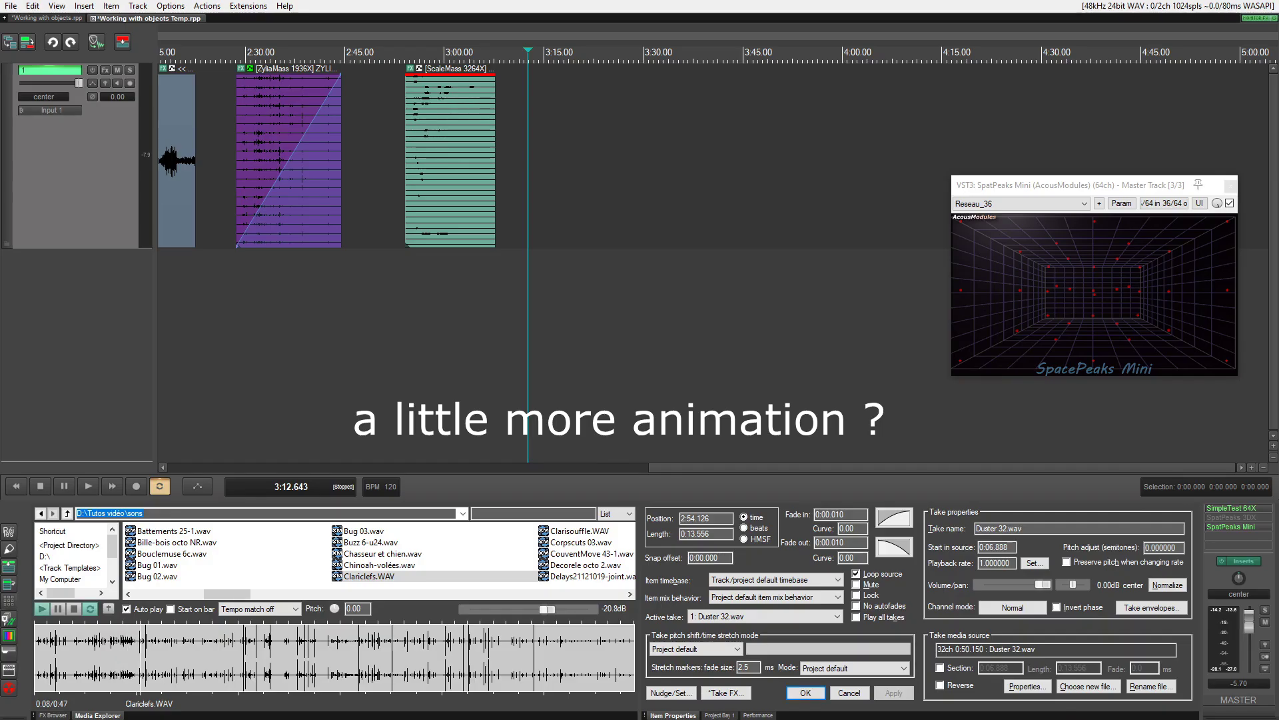
Insert a 0:15.883 section of Clariclefs.WAV at 3:12.643 and insert AnimaSpat-3D 48L on the item
left_click_drag(119, 643, 577, 261)
scroll(577, 262, "up", 3)
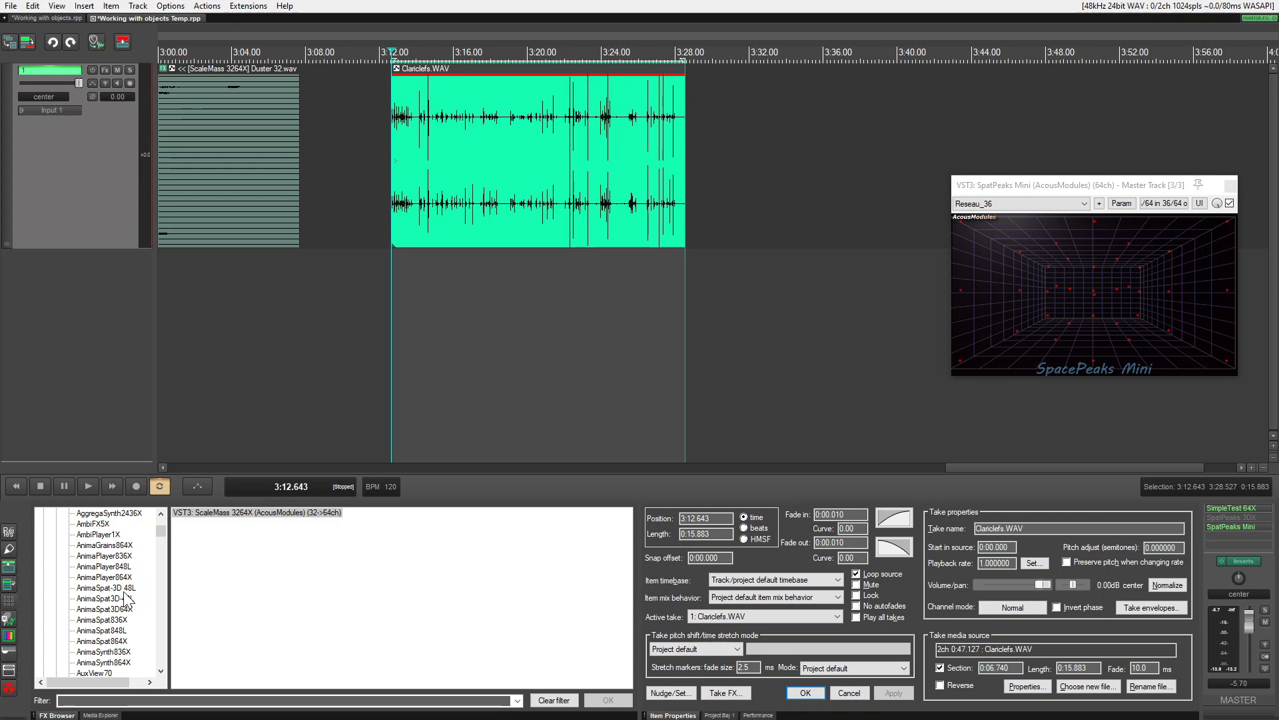
left_click(113, 589)
left_click_drag(263, 519, 445, 317)
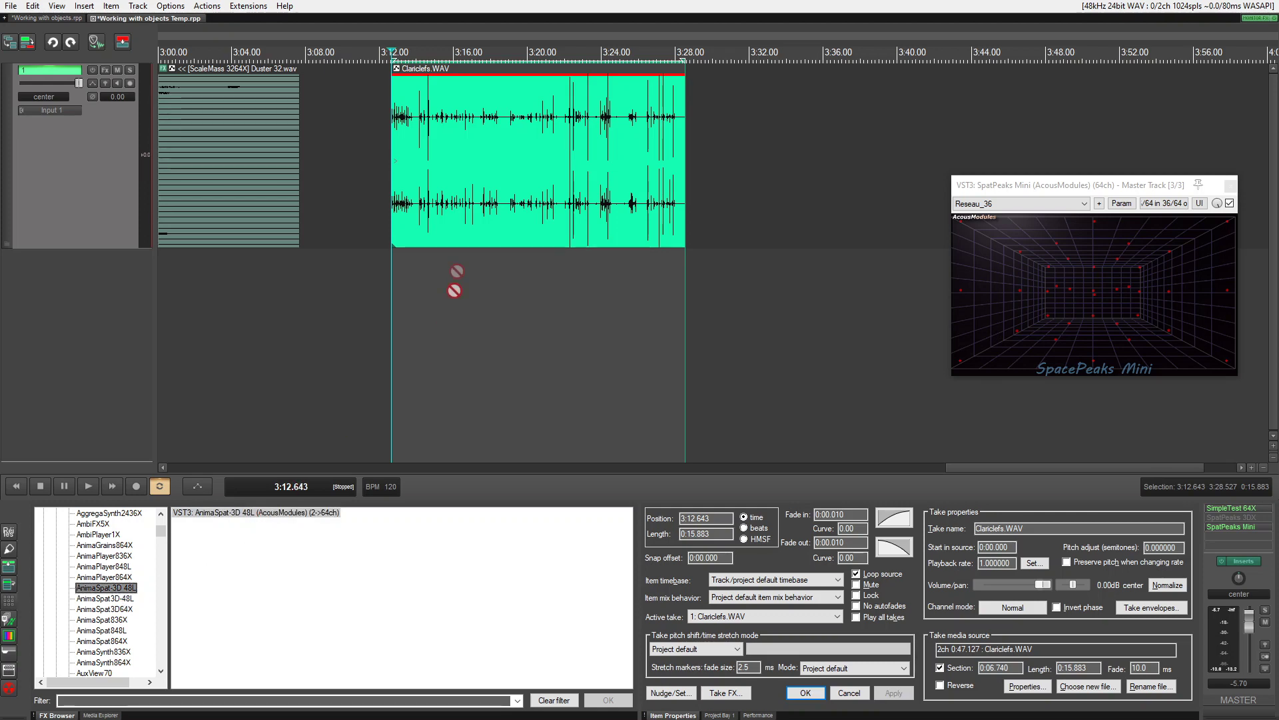
left_click_drag(494, 186, 494, 188)
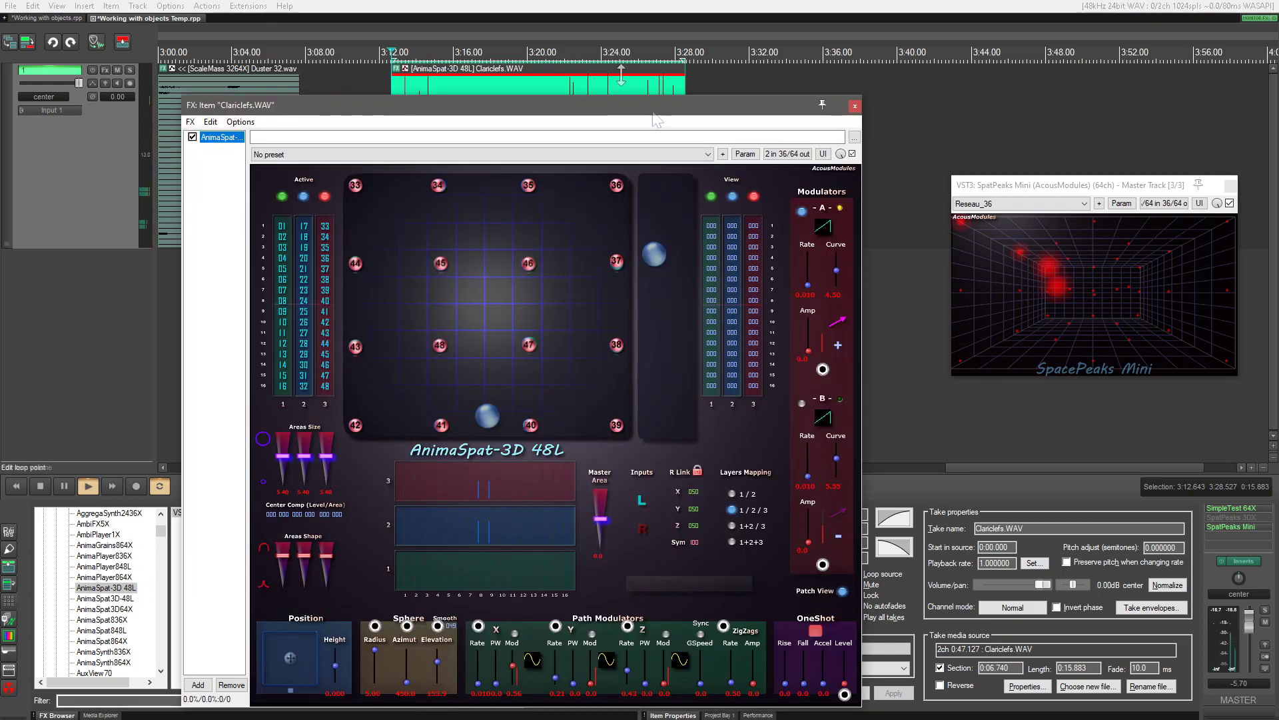
Load AnimaSpat-3D 48L's 36 channels 3 Layers preset, then raise the sources and move the right-input source near speaker 35
left_click(684, 586)
left_click(697, 421)
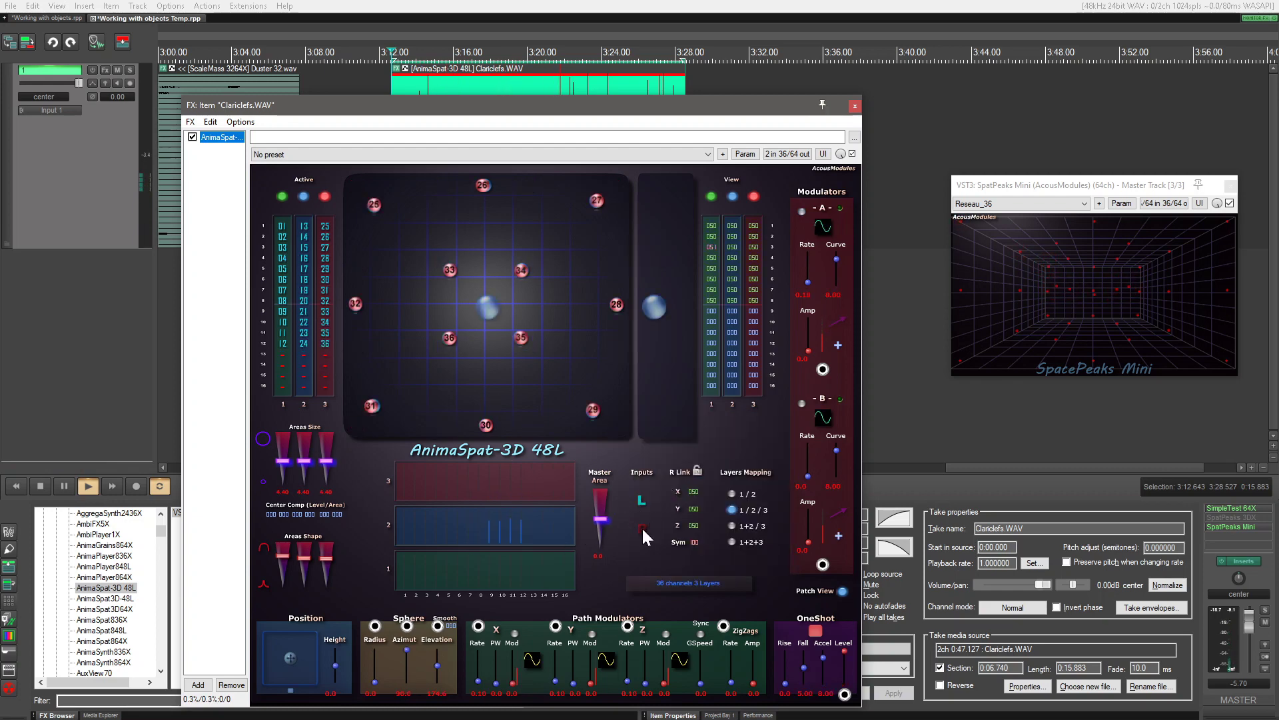
left_click_drag(690, 362, 690, 250)
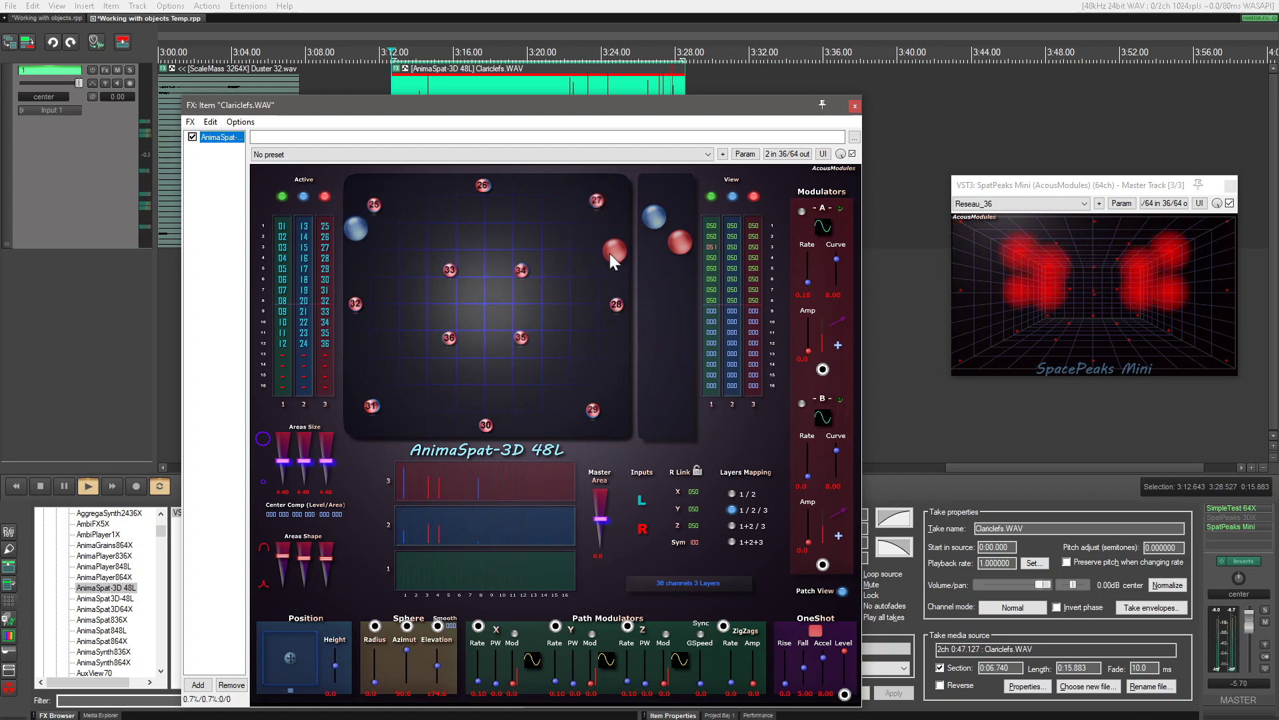
left_click_drag(609, 253, 533, 338)
Enable the X path modulator with Rate 0.34 and Mod 0.26, then lock R Link and lower its X, Y and Z amounts
left_click(515, 635)
left_click_drag(513, 683, 482, 651)
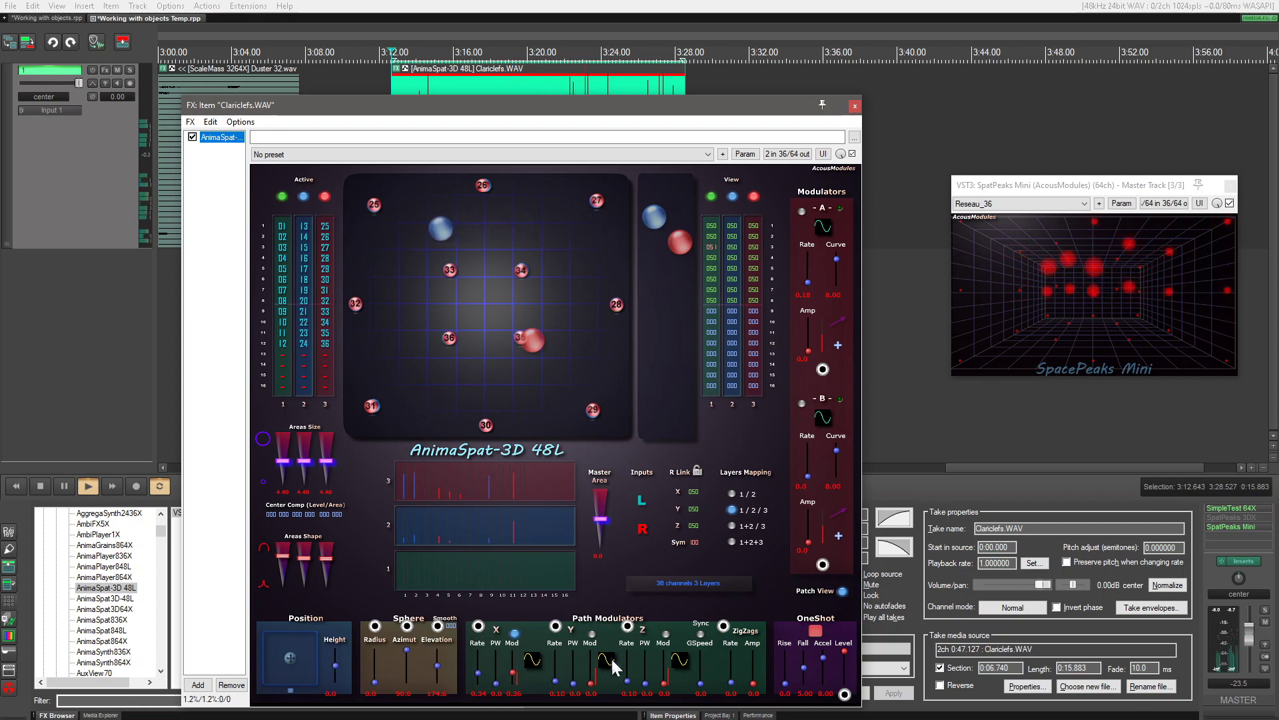
left_click(698, 471)
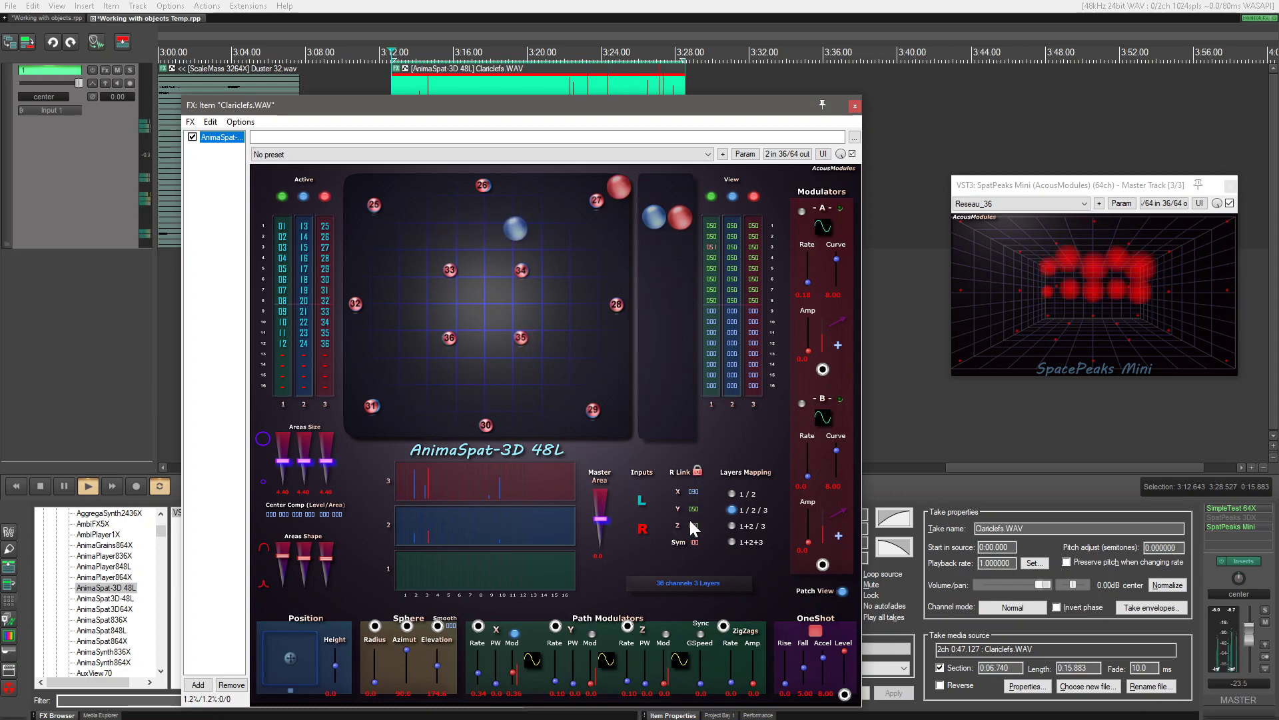
left_click_drag(689, 540, 690, 497)
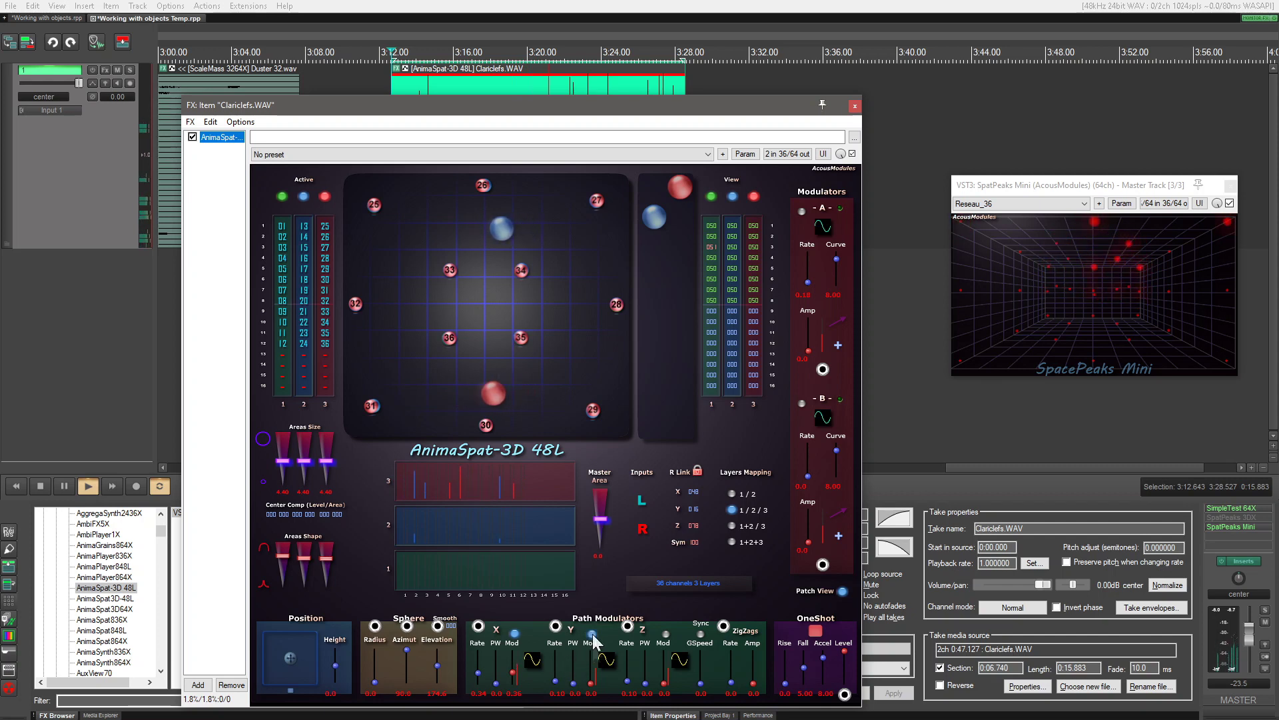
Set the Y path modulator to Rate 0.21 and Mod 0.46, and the Z path modulator to Rate 0.38 and Mod 0.45
mouse_move(591, 683)
left_mouse_down()
mouse_move(591, 652)
mouse_move(591, 666)
left_mouse_up()
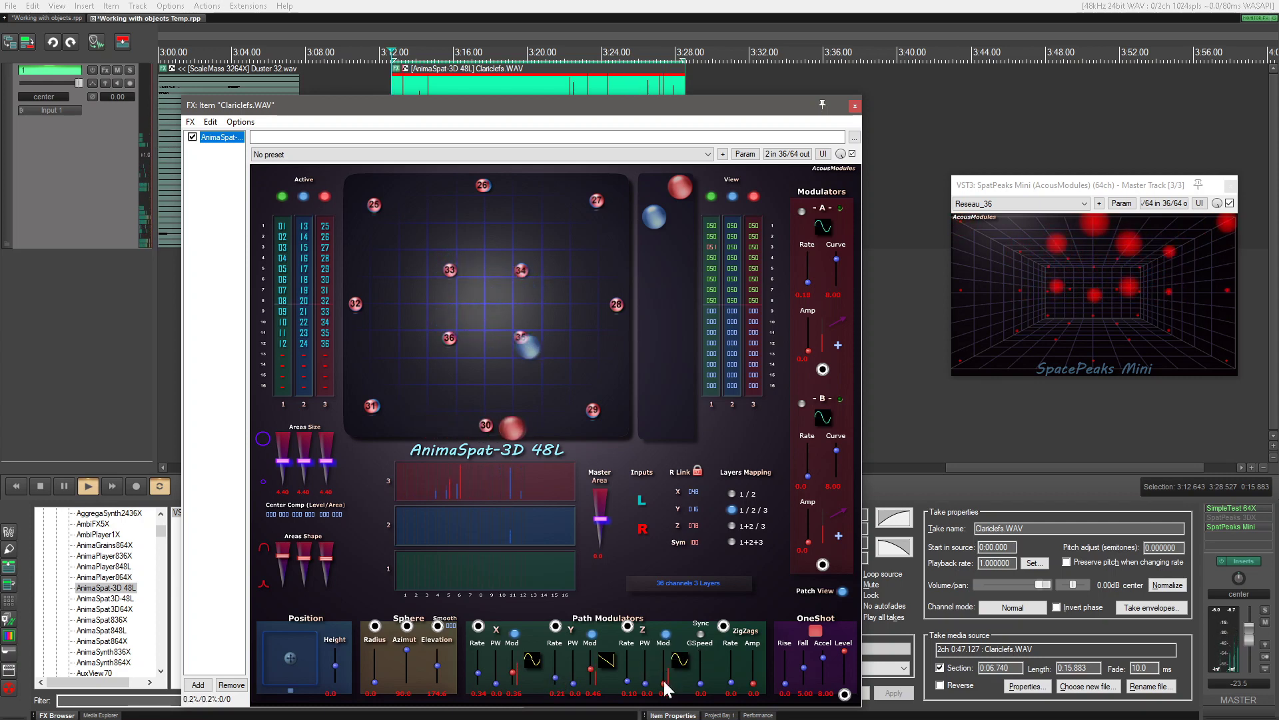
left_click_drag(665, 683, 666, 618)
left_click_drag(628, 681, 629, 651)
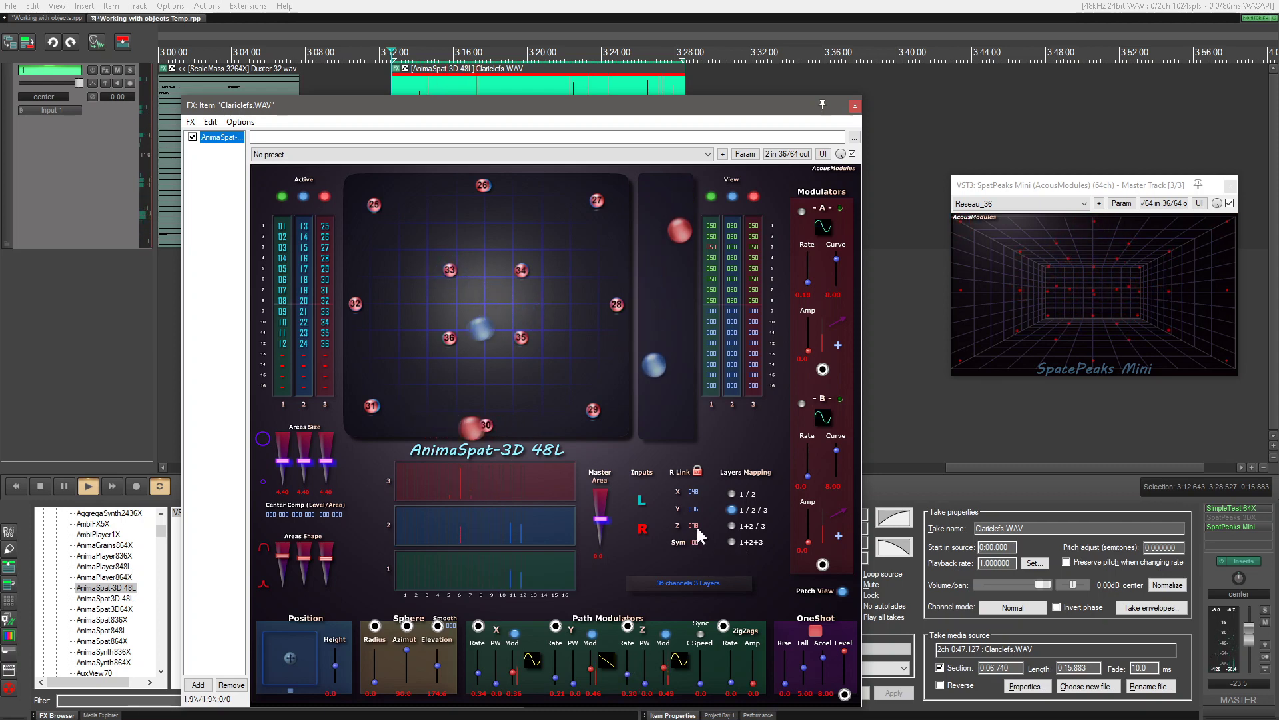
Set R Link Z to 051, then raise the path modulators' X Rate to 0.52, Y Mod to 0.72 and Z Mod to 0.68
left_click_drag(697, 527, 689, 554)
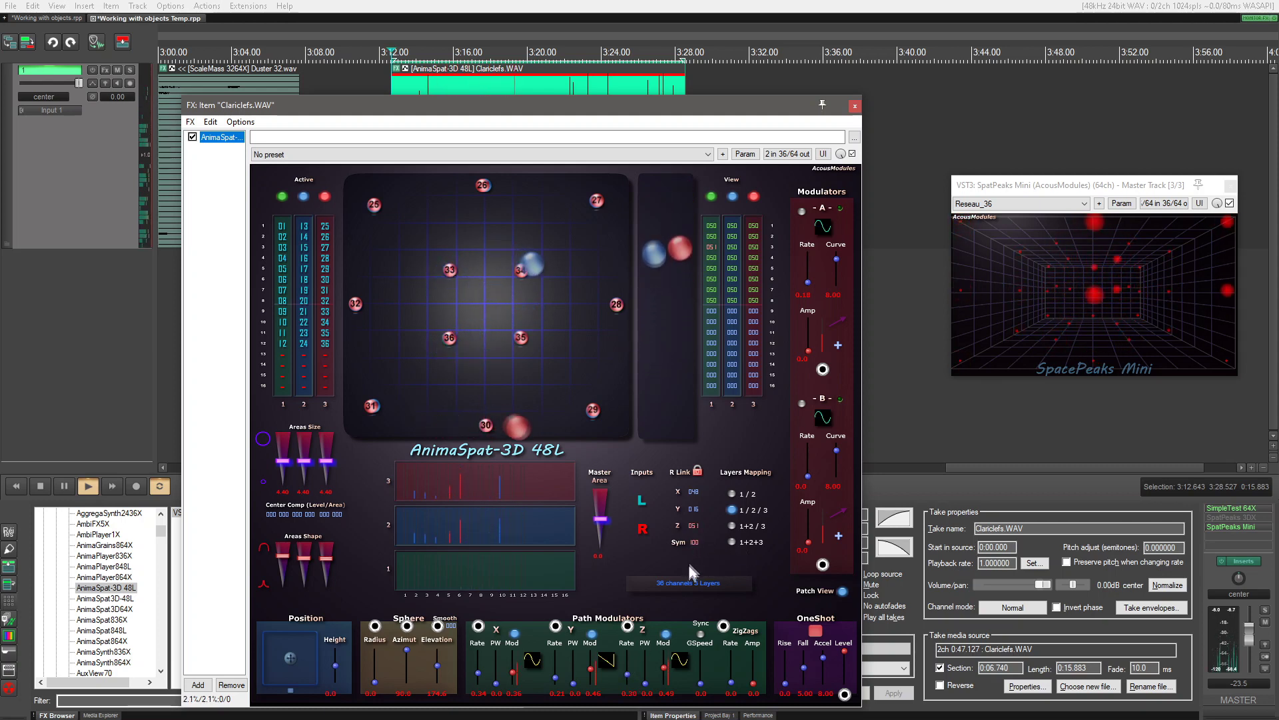
left_click_drag(478, 657, 513, 645)
left_click_drag(591, 672, 595, 634)
left_click_drag(664, 668, 665, 654)
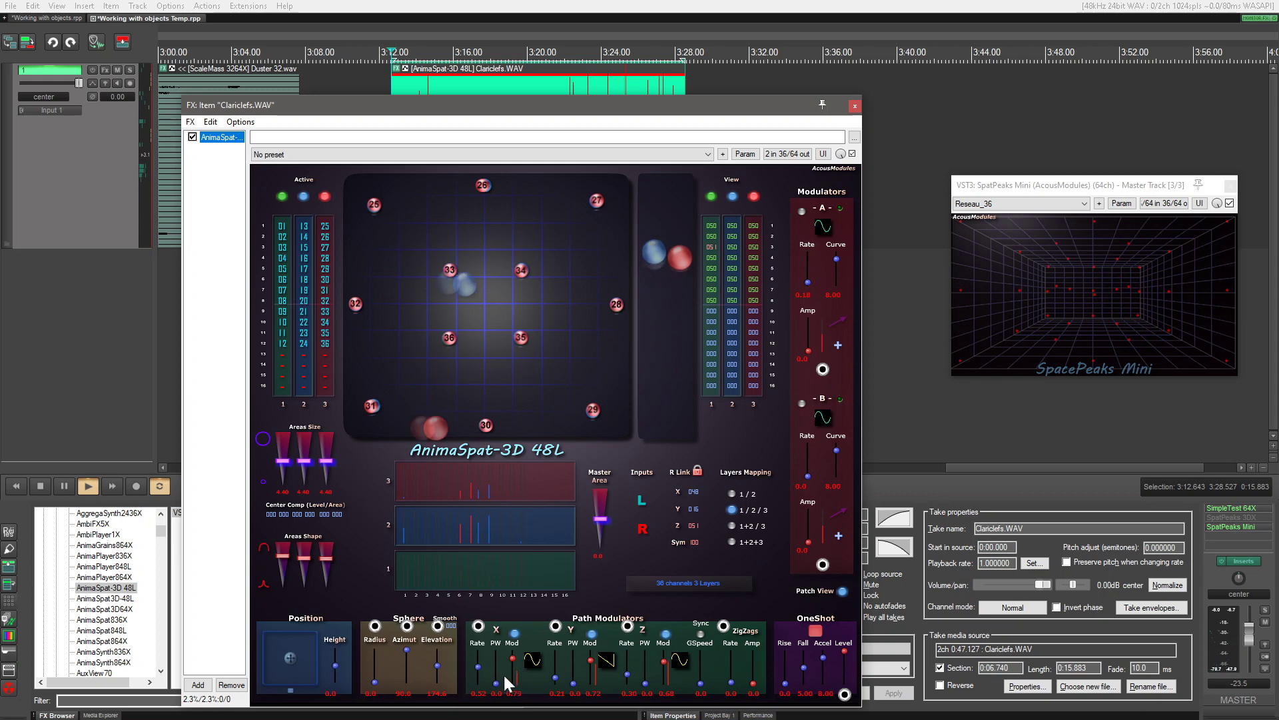
left_click_drag(513, 657, 514, 664)
left_click_drag(731, 681, 759, 615)
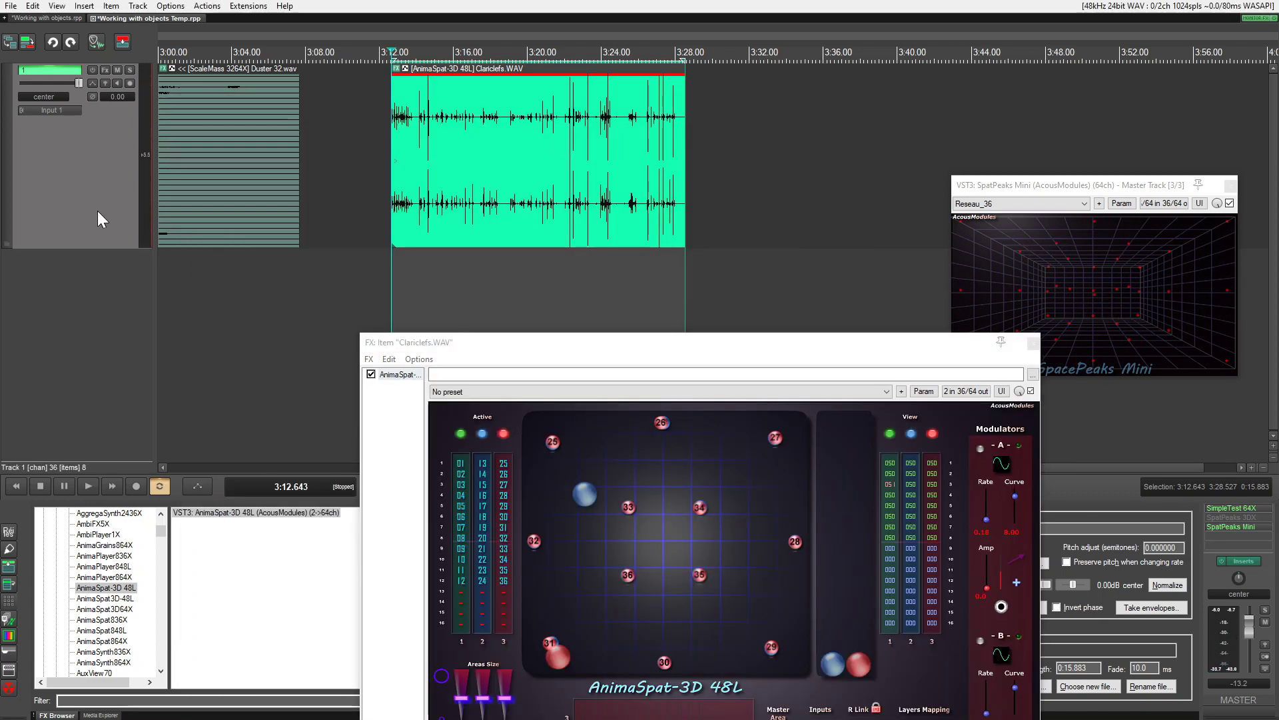
Enable free item positioning on the track and set its record mode to multichannel output
key("ctrl+alt+f")
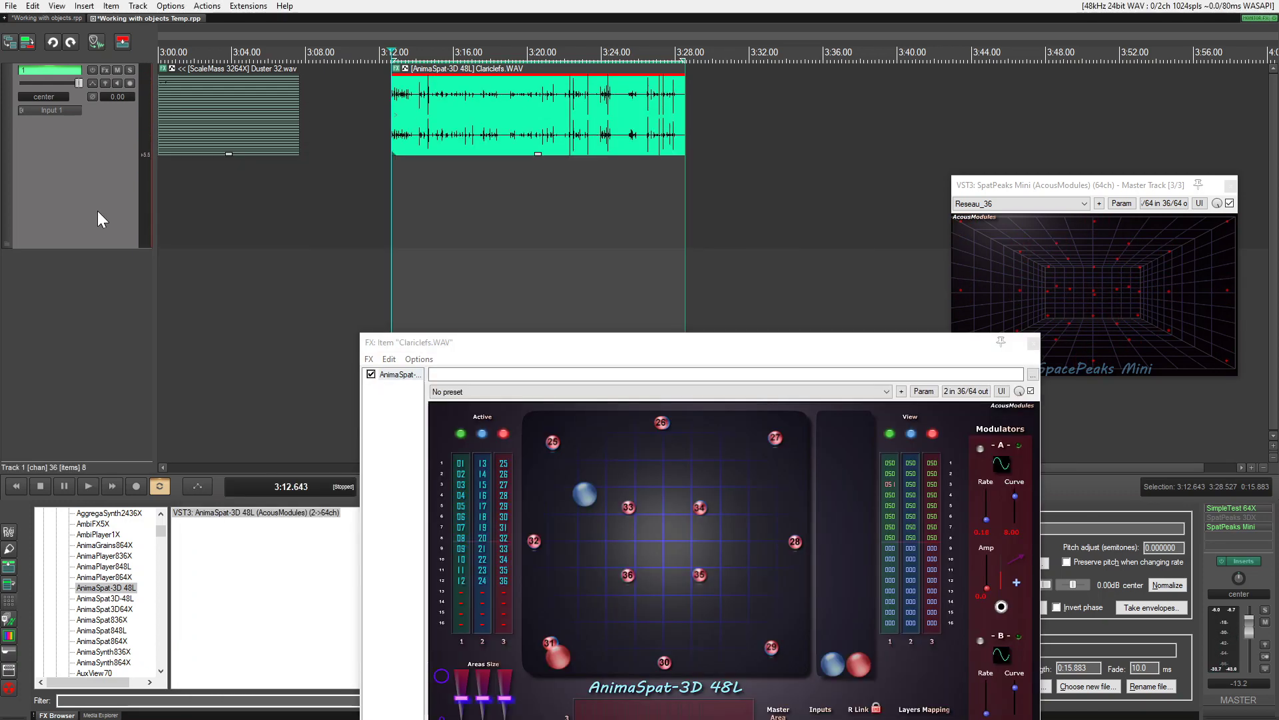
right_click(130, 82)
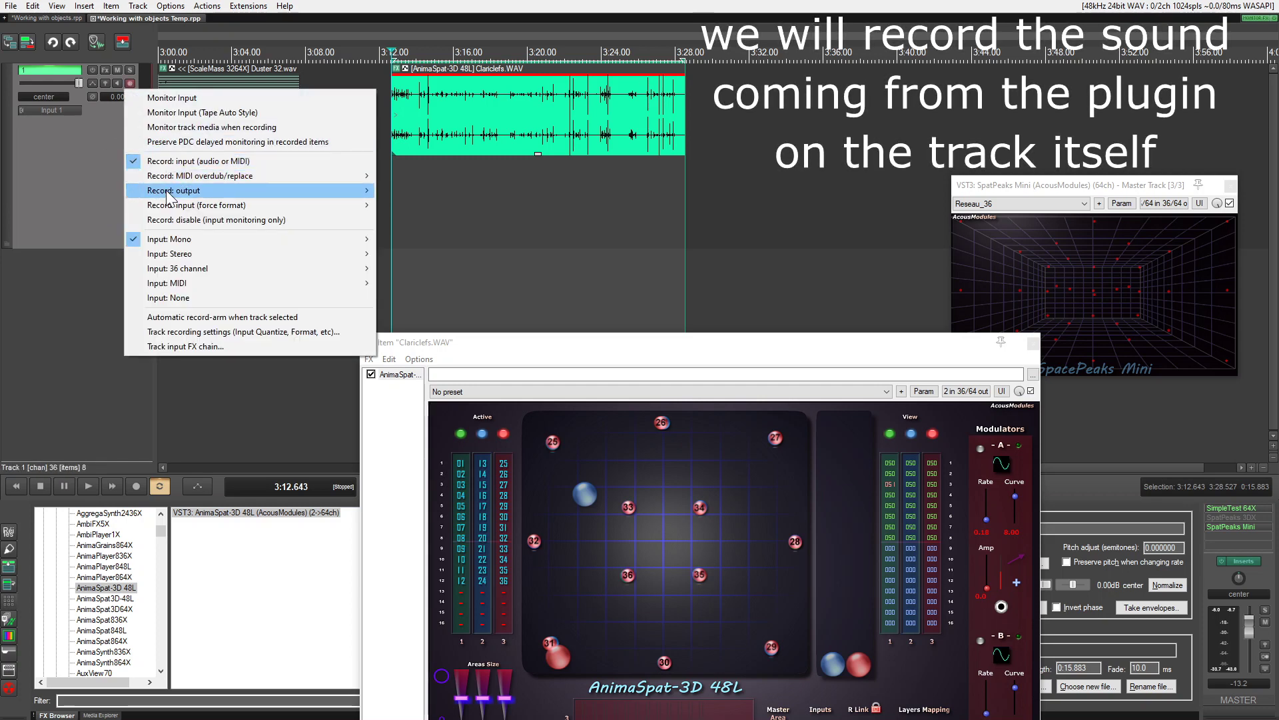
mouse_move(225, 192)
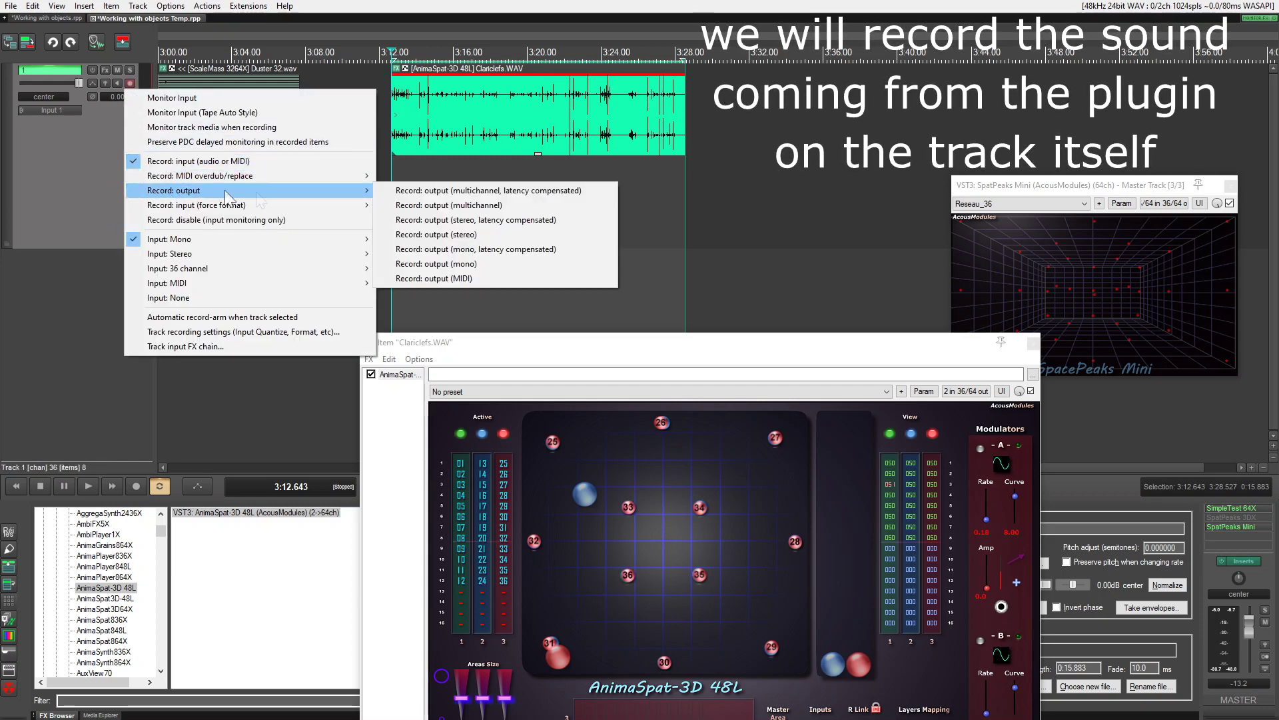
left_click(459, 209)
right_click(129, 83)
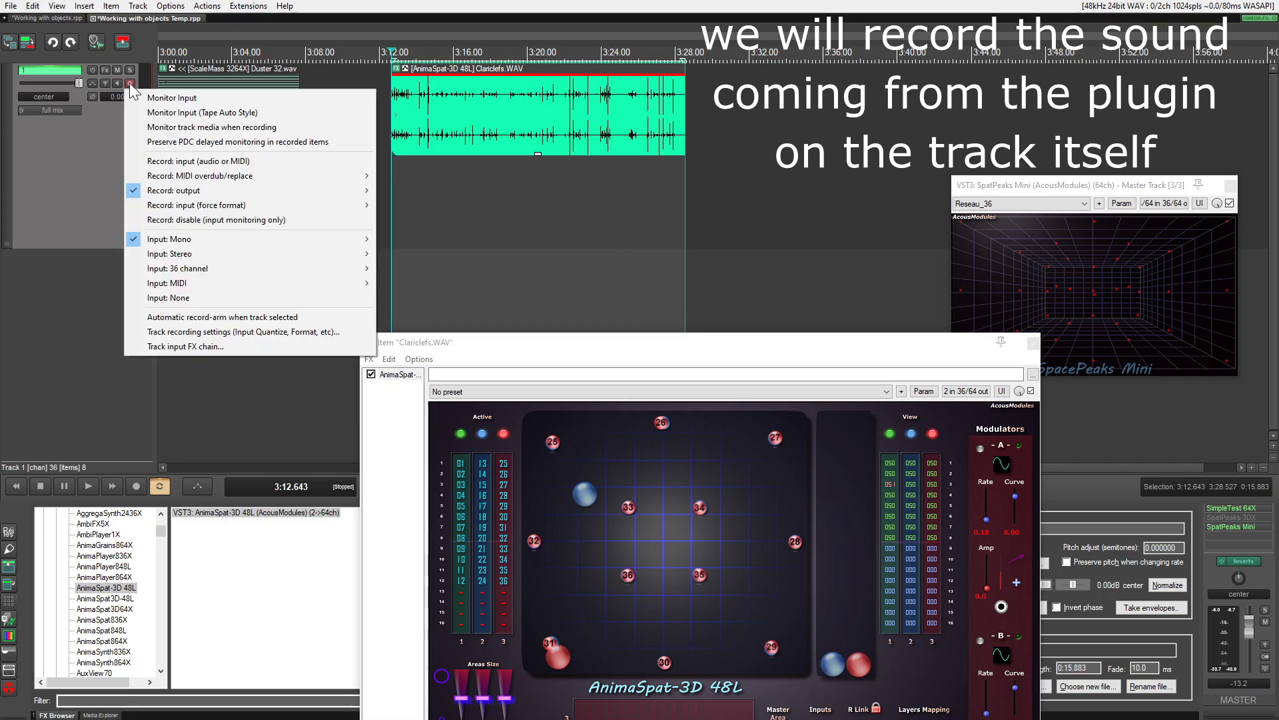
left_click(142, 127)
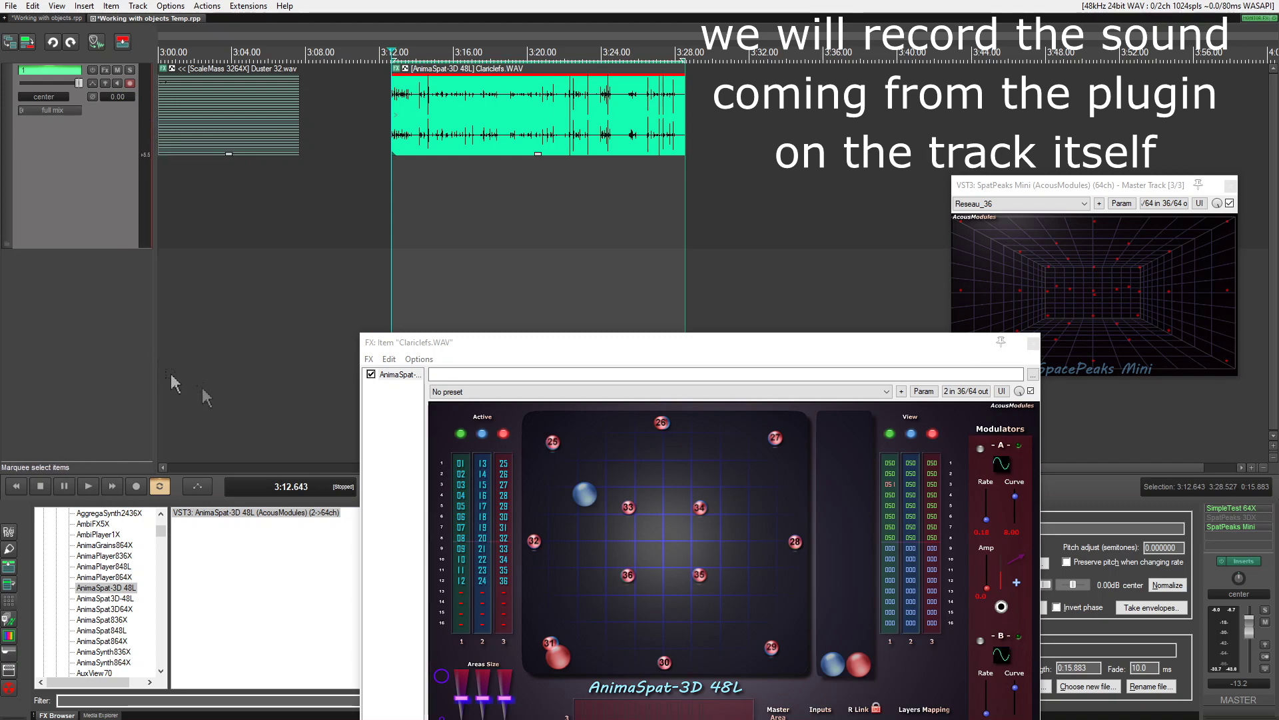
Record the spatialized output of the Clariclefs.WAV item onto the same track across the 3:12.643 to 3:28.527 time selection
left_click_drag(581, 349, 701, 187)
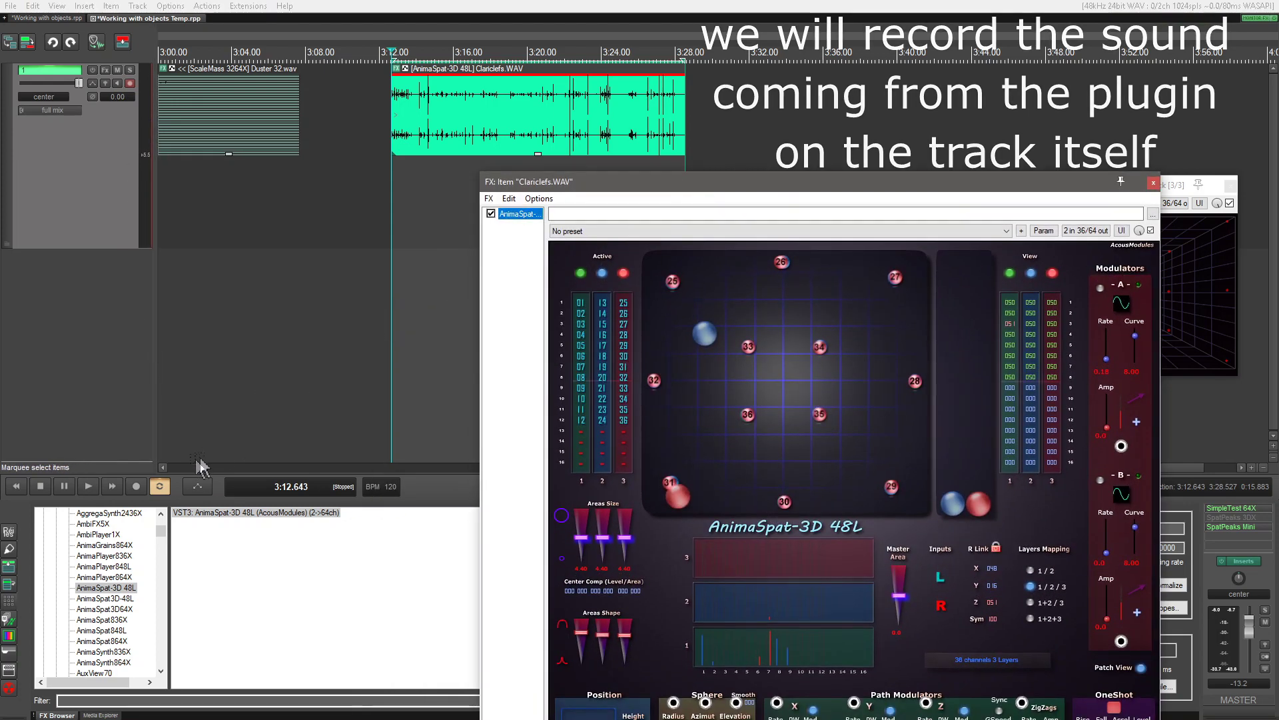
left_click(138, 487)
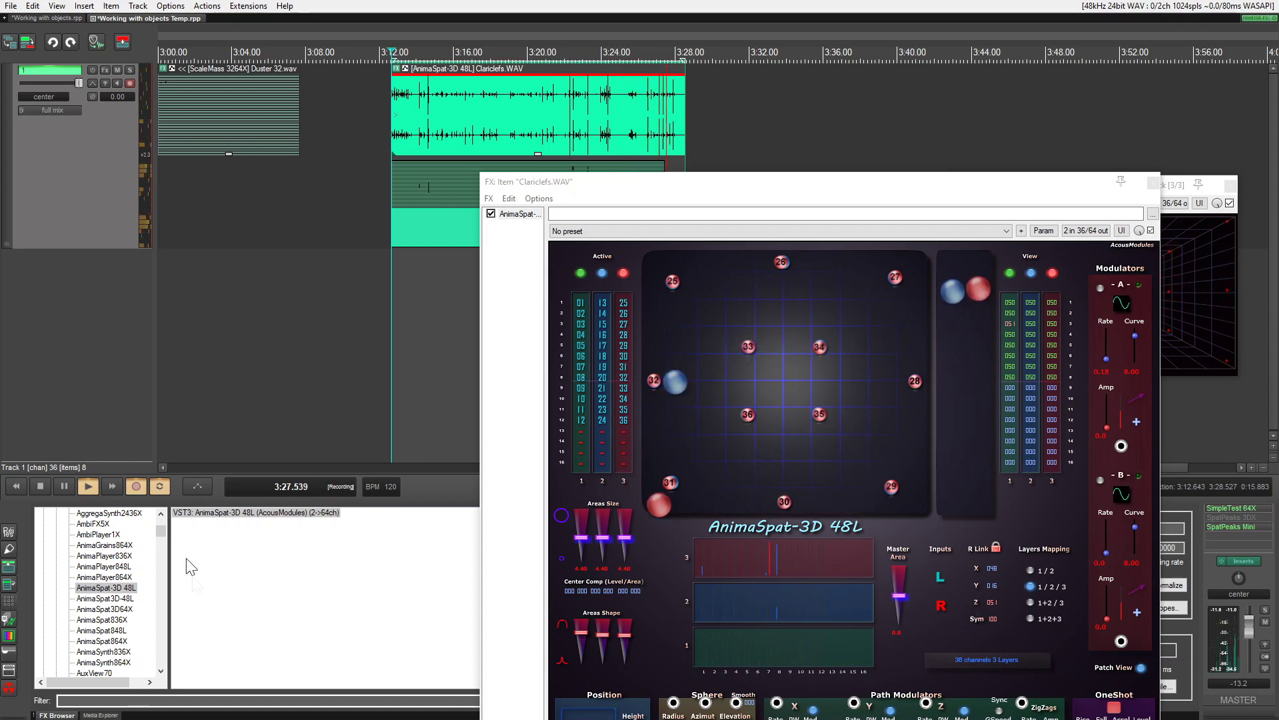
left_click(40, 485)
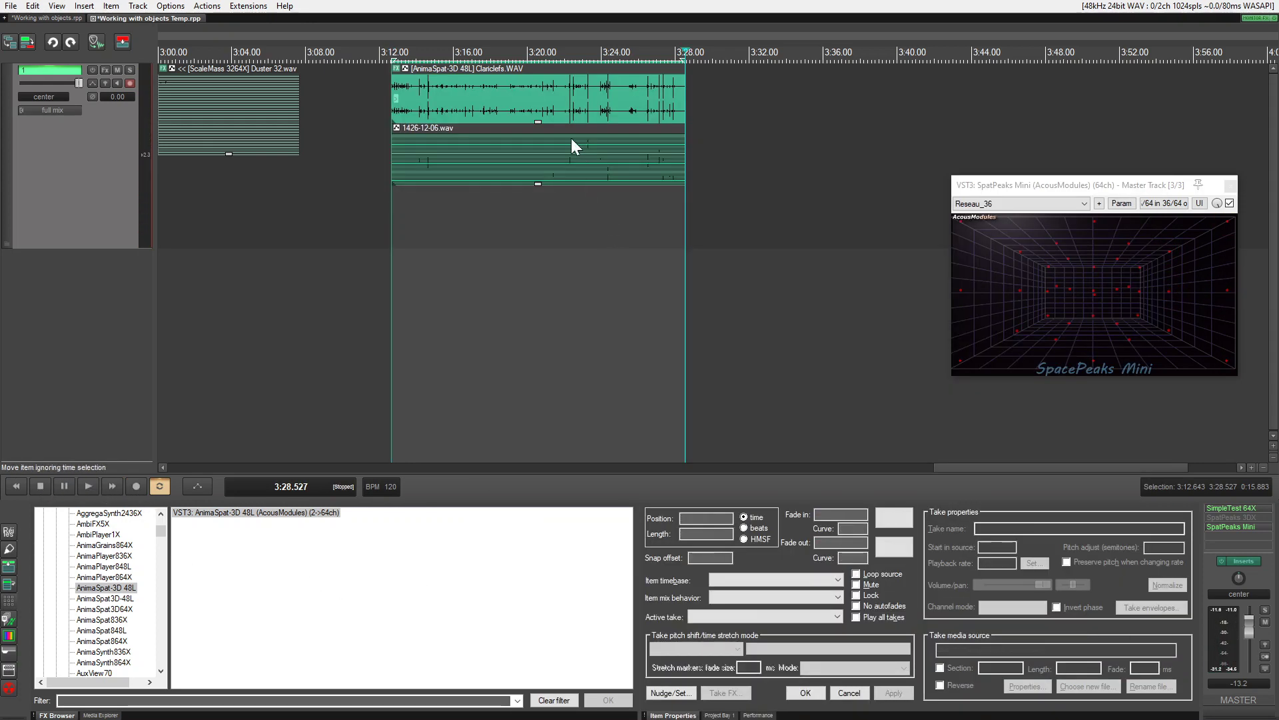
Mute the original Clariclefs.WAV item, enlarge the recorded 1426-12-06.wav item below it and play it back from its start
left_click(539, 165)
left_click(520, 110)
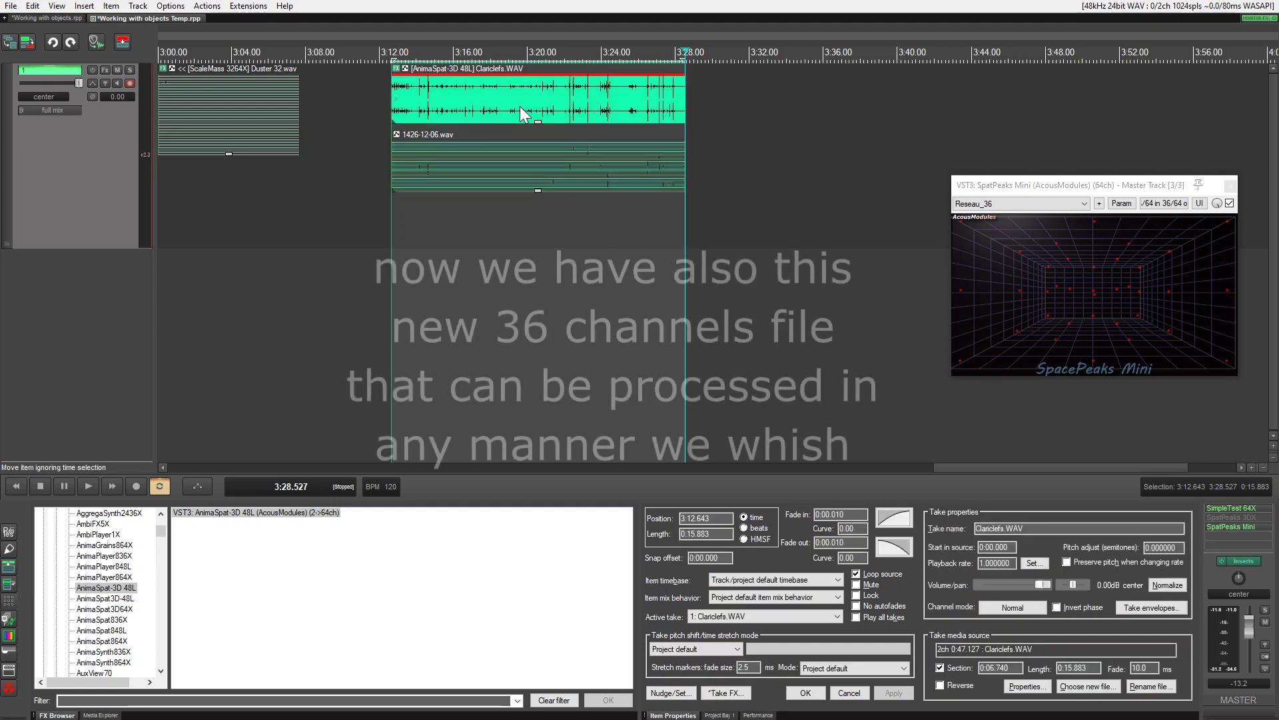
key("alt+m")
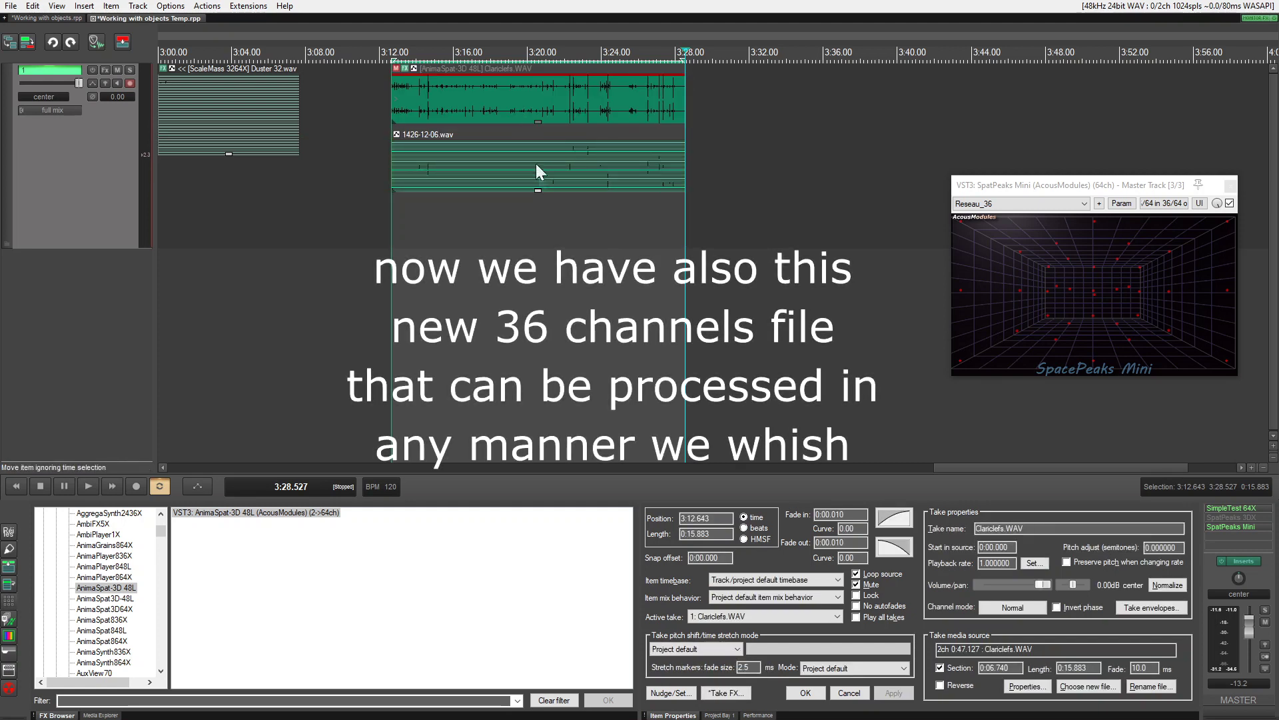
left_click_drag(539, 191, 533, 248)
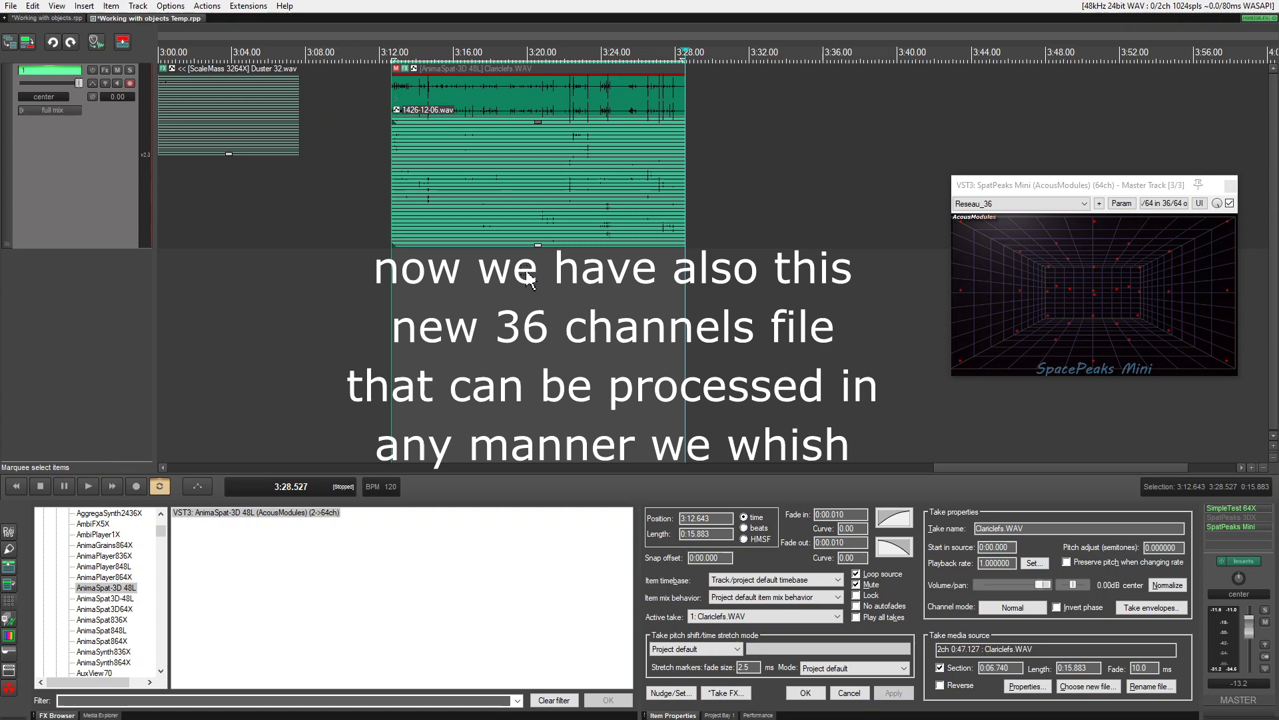
left_click(391, 48)
key("space")
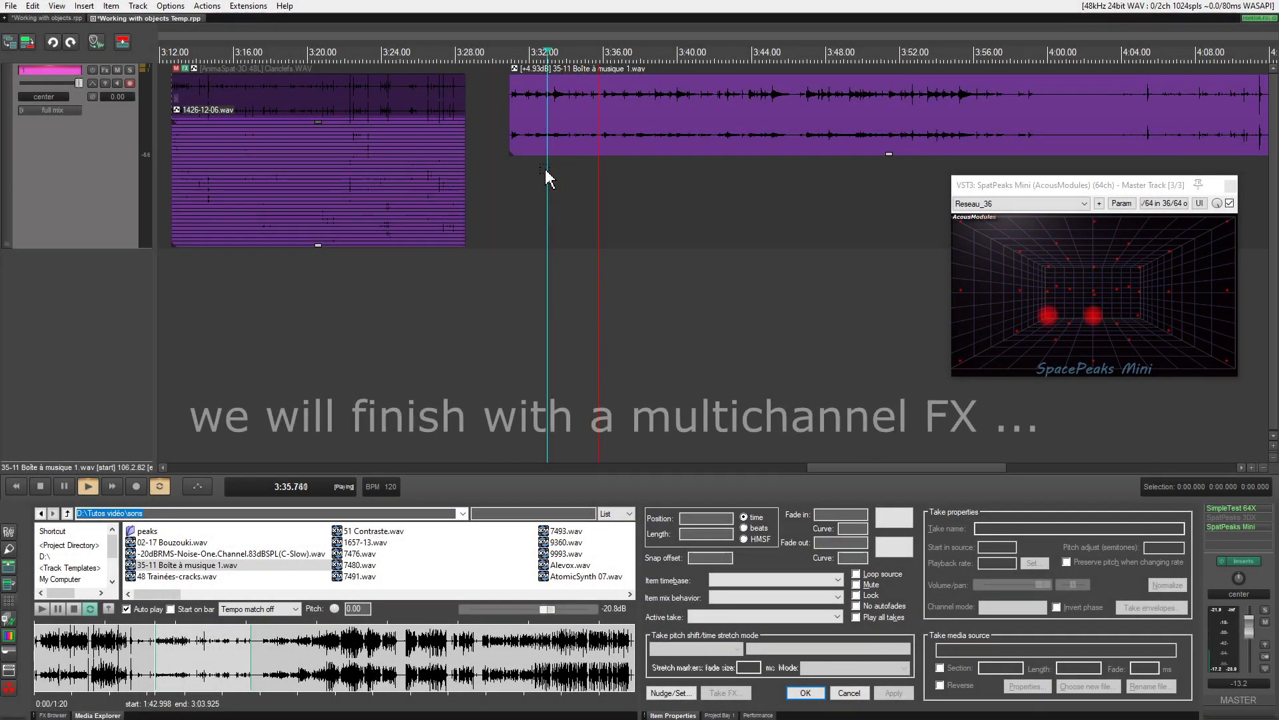
Insert Scatterizer 64X on the 35-11 Boîte à musique 1.wav item with the Stereo to 36 preset and set Inputs to 02
key("space")
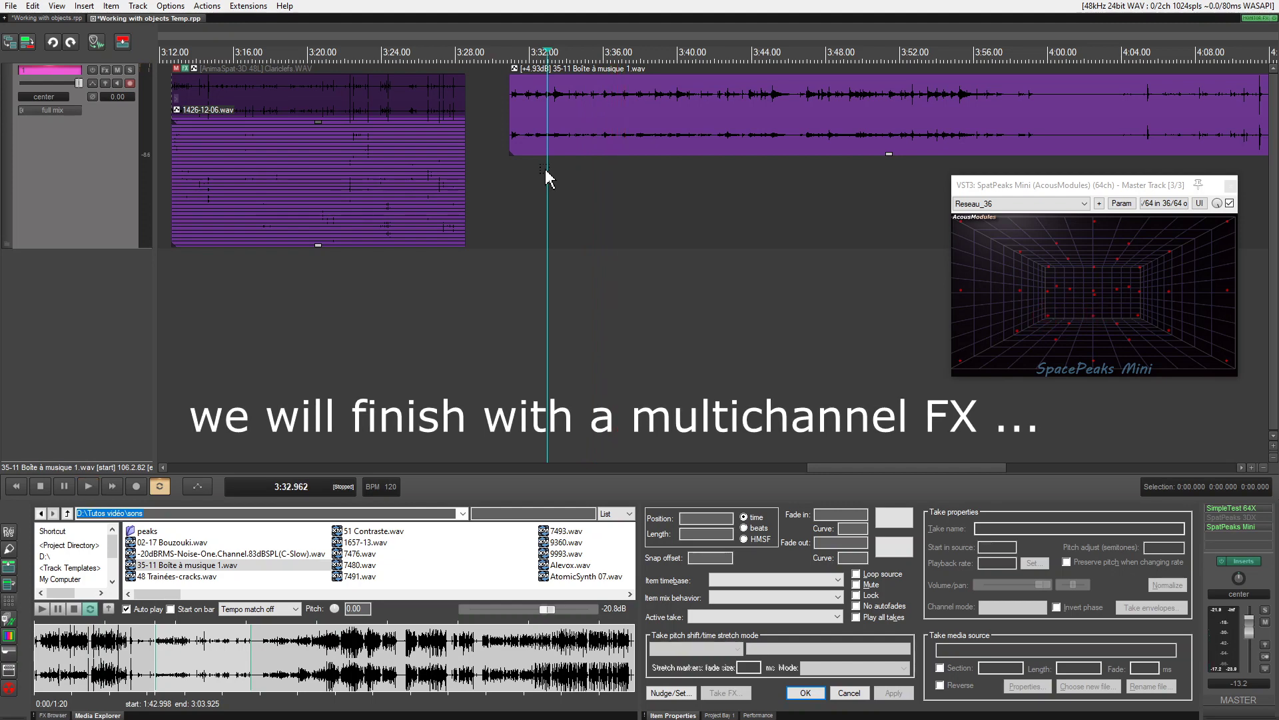
scroll(531, 186, "down", 4)
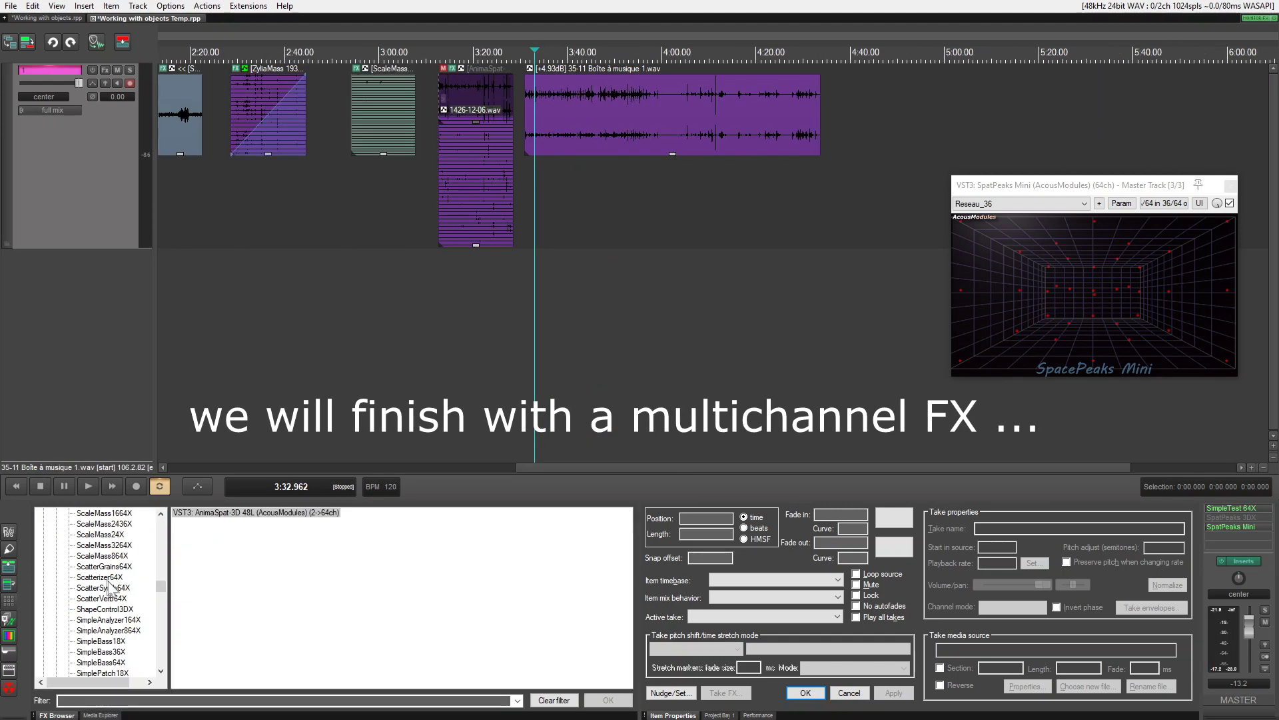
left_click(106, 578)
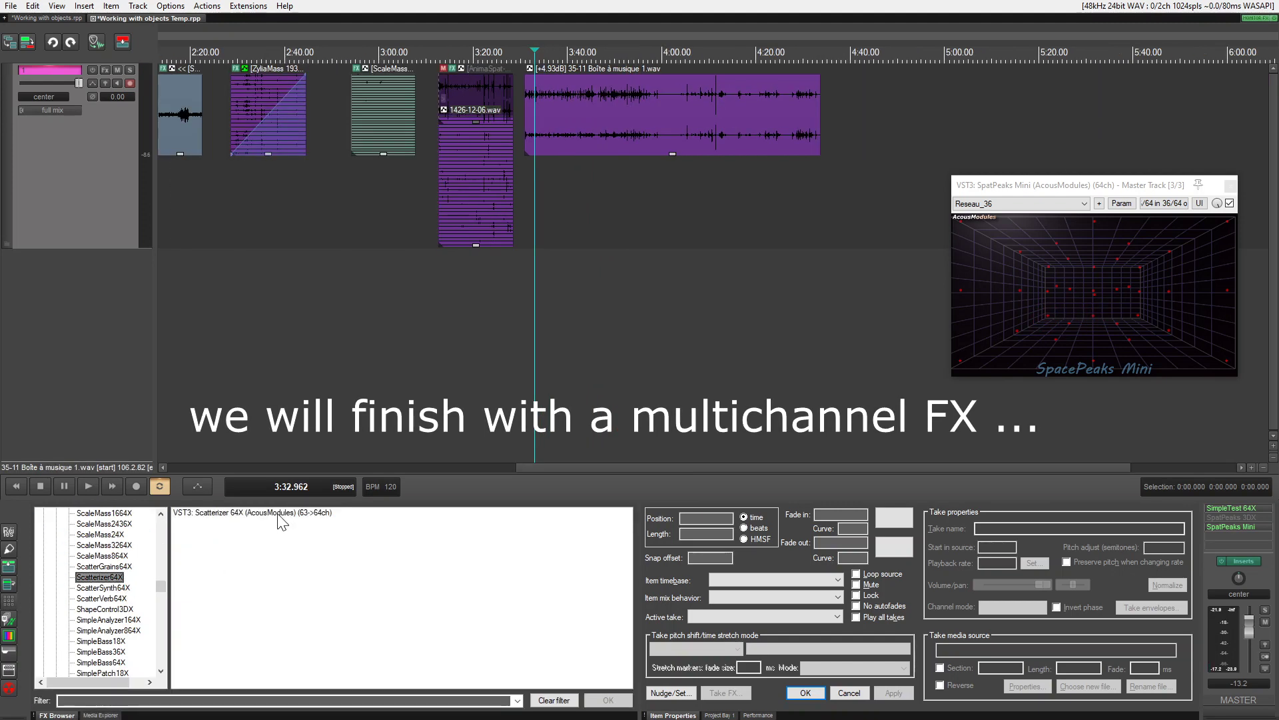
left_click_drag(282, 523, 296, 453)
left_click_drag(642, 125, 651, 134)
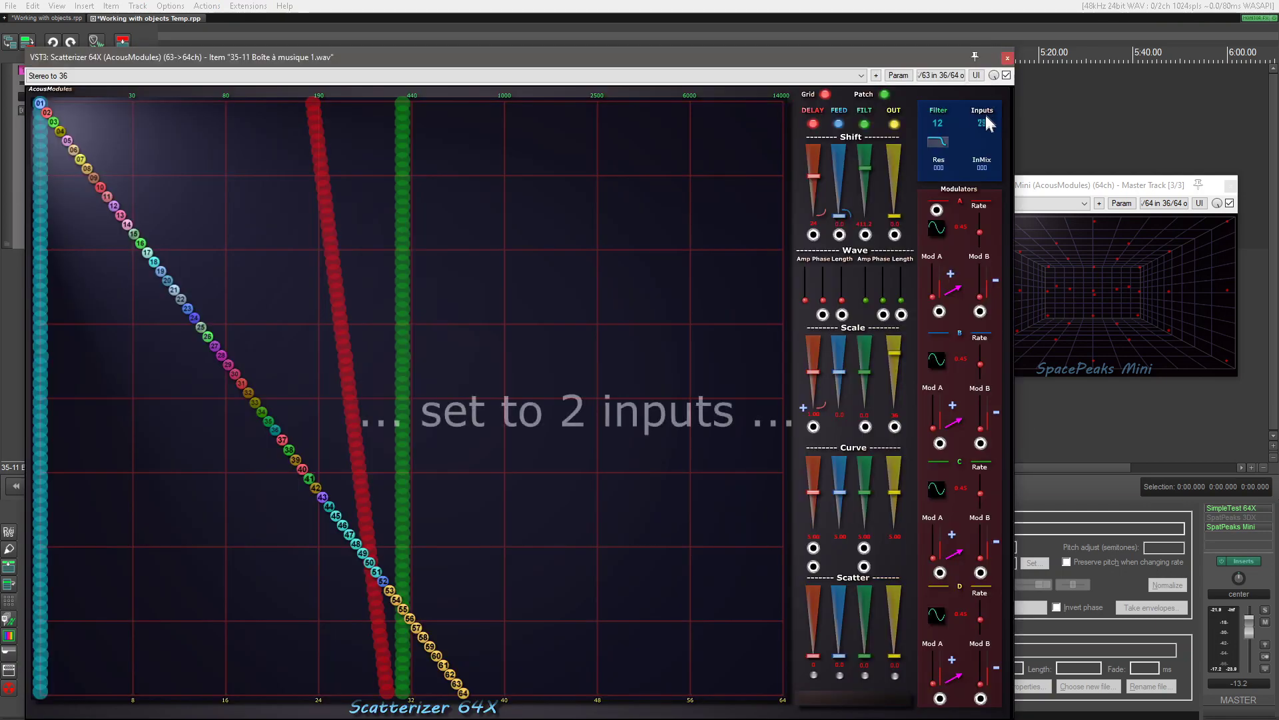
left_click_drag(986, 126, 988, 140)
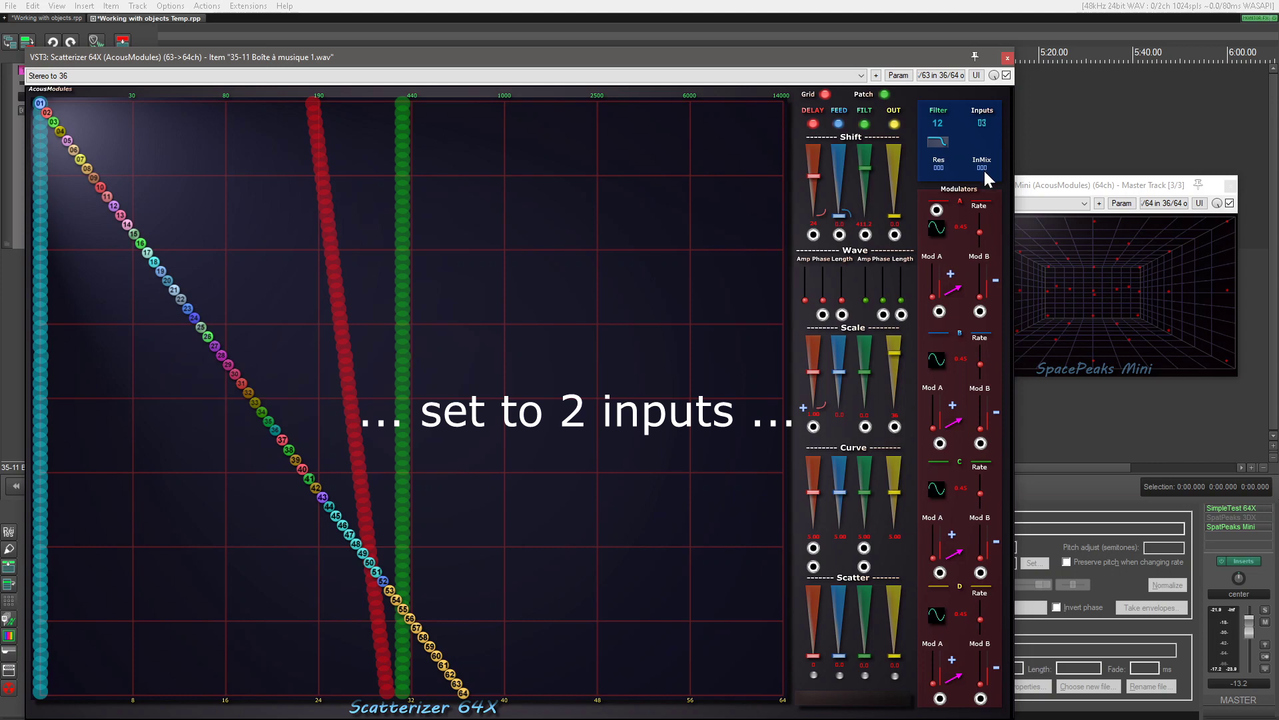
left_click_drag(495, 64, 513, 41)
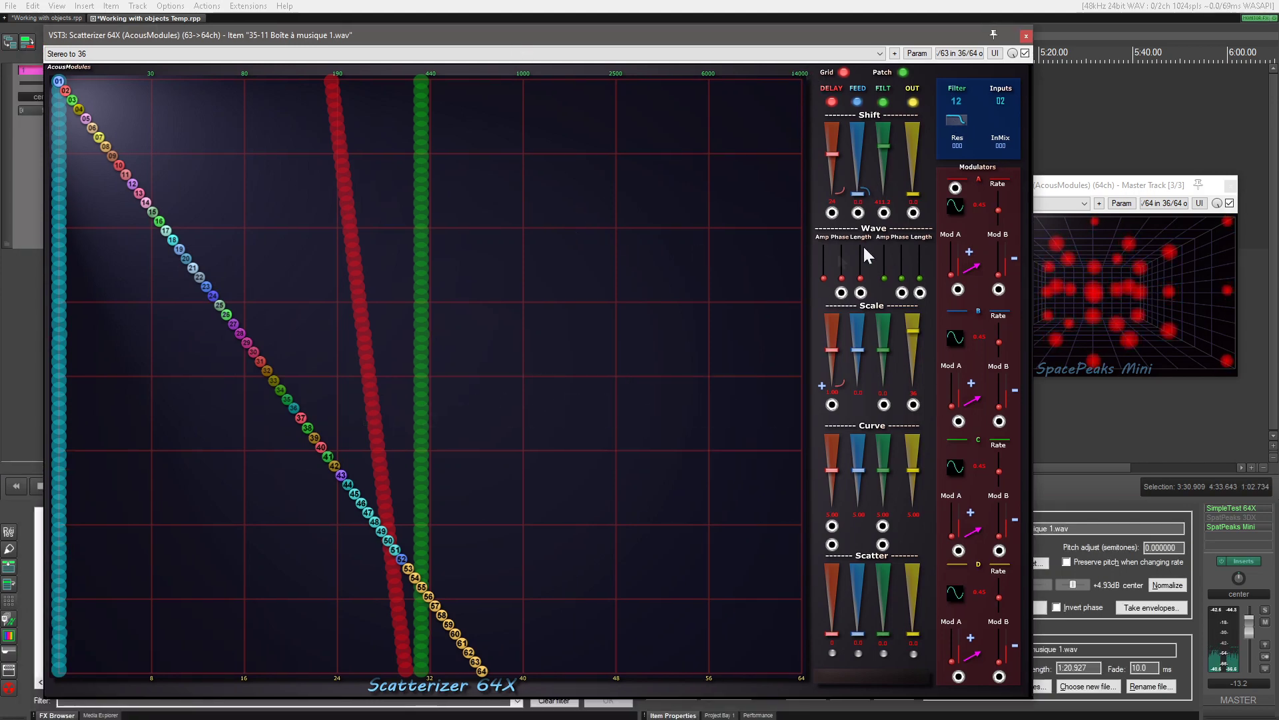
Raise the filter Shift to maximum, set the delay Shift to minimum and delay Scale to maximum, and lower the delay Curve
left_click_drag(892, 157, 887, 99)
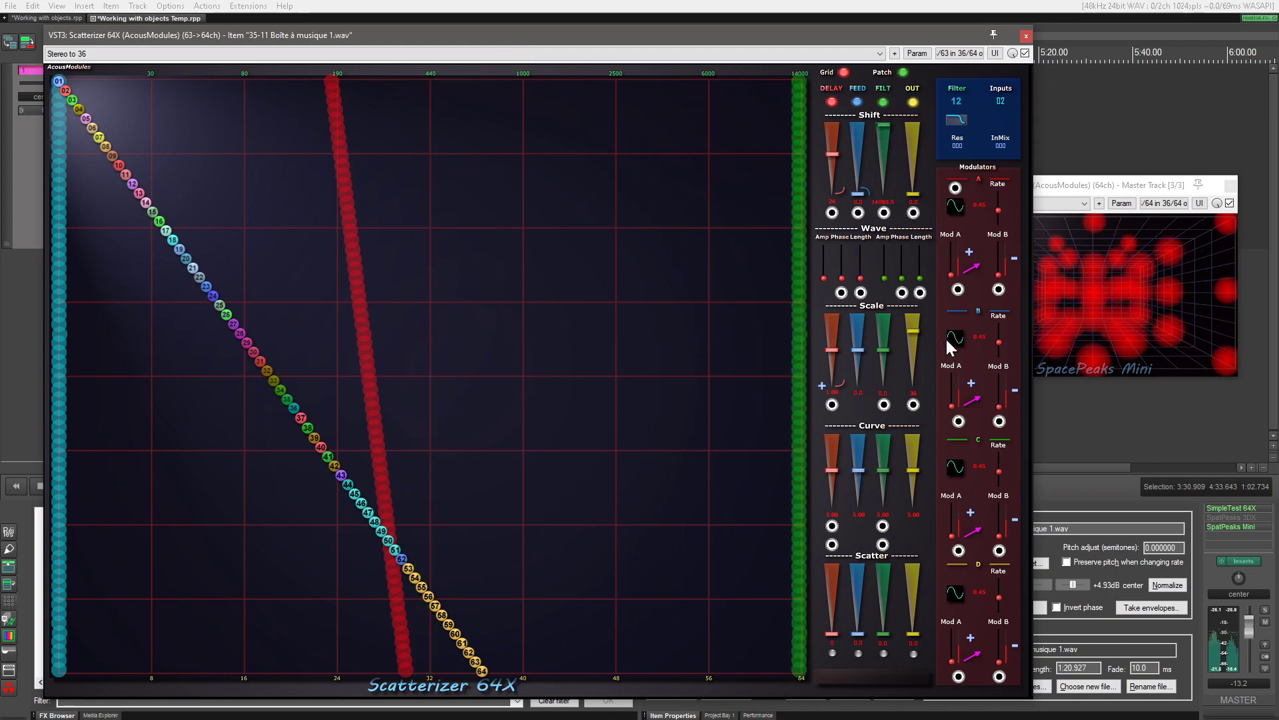
mouse_move(911, 330)
left_mouse_down()
mouse_move(913, 312)
mouse_move(913, 342)
mouse_move(915, 322)
left_mouse_up()
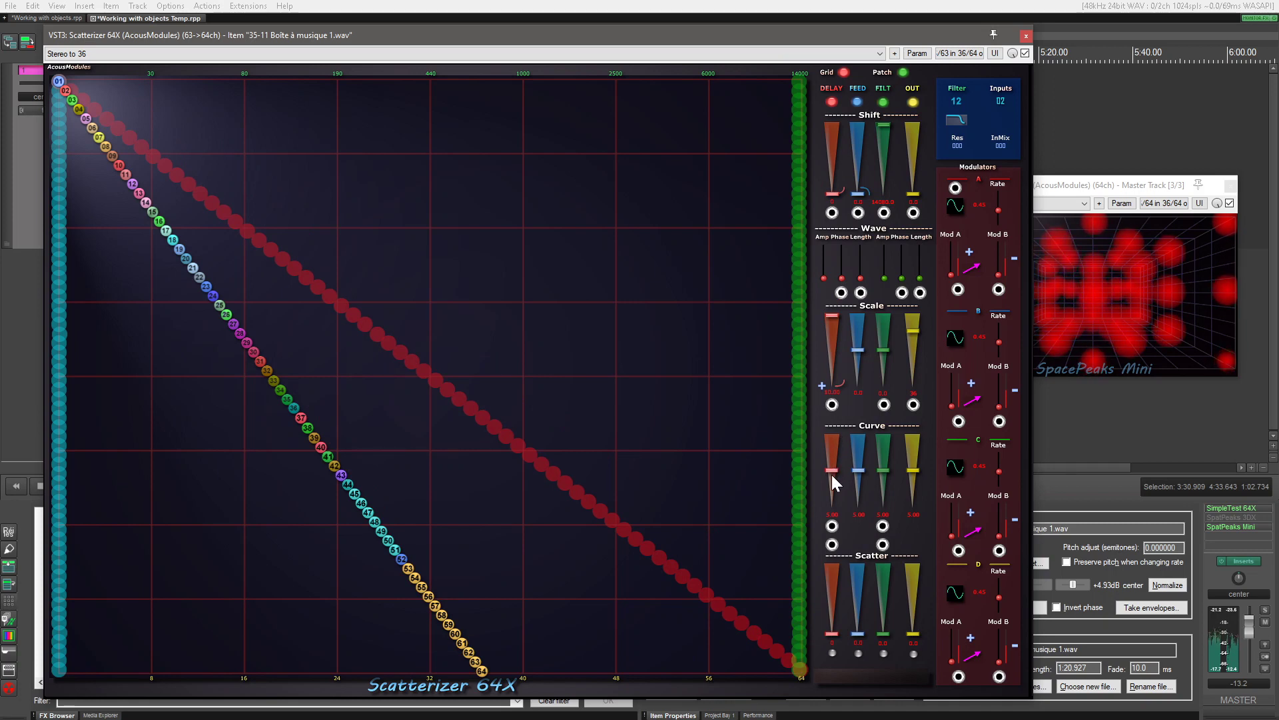
left_click_drag(832, 475, 826, 525)
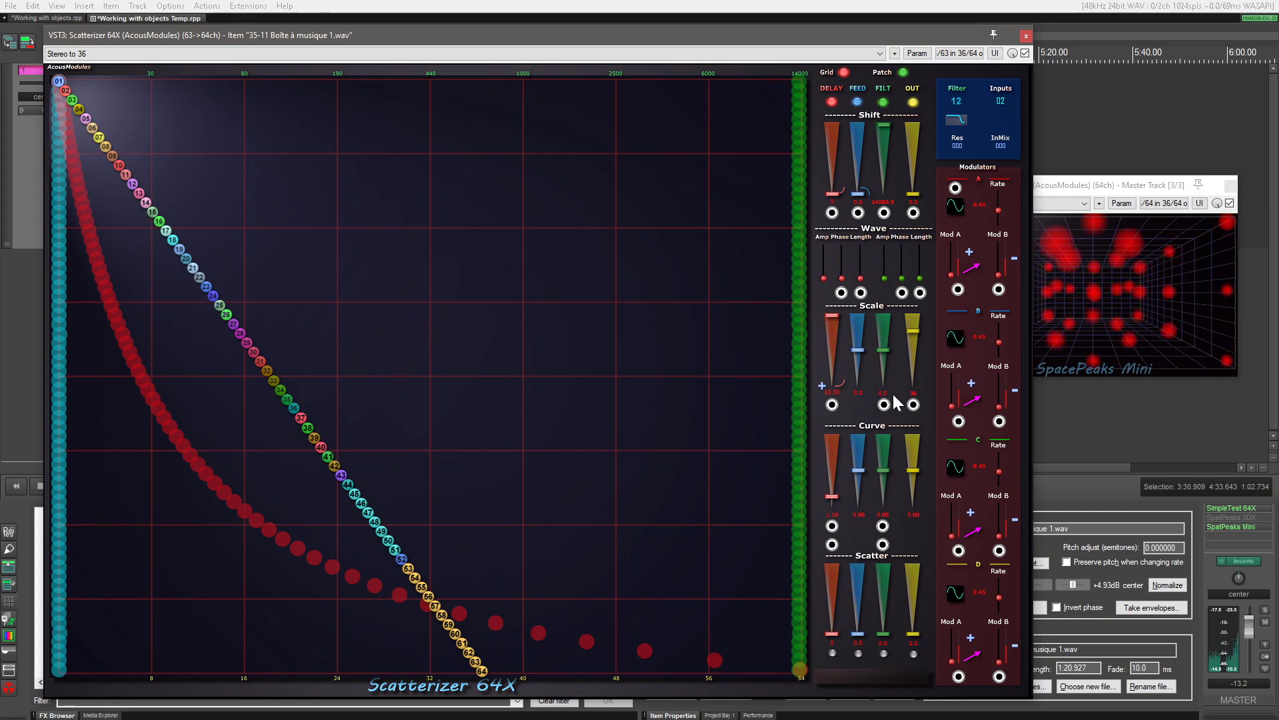
left_click_drag(774, 36, 738, 34)
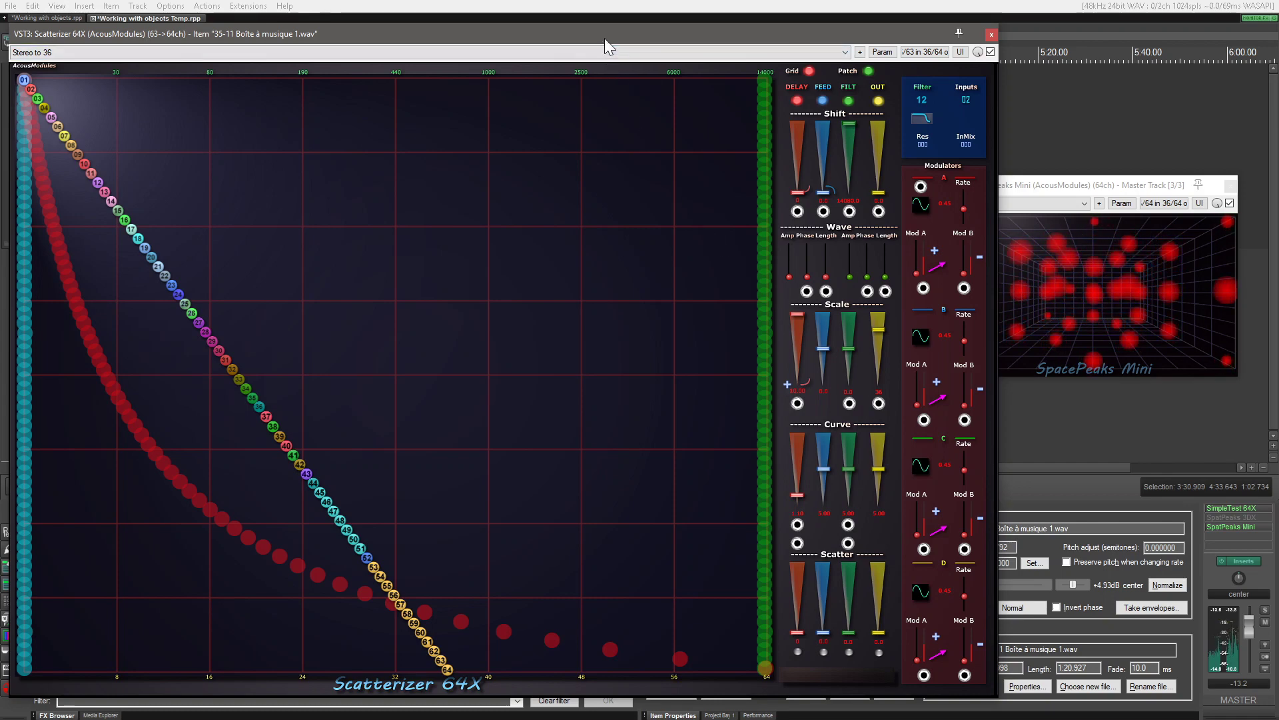
Record about 10.8 s of the Scatterizer 64X output onto the same track, starting at 4:21.960
left_click_drag(605, 38, 683, 325)
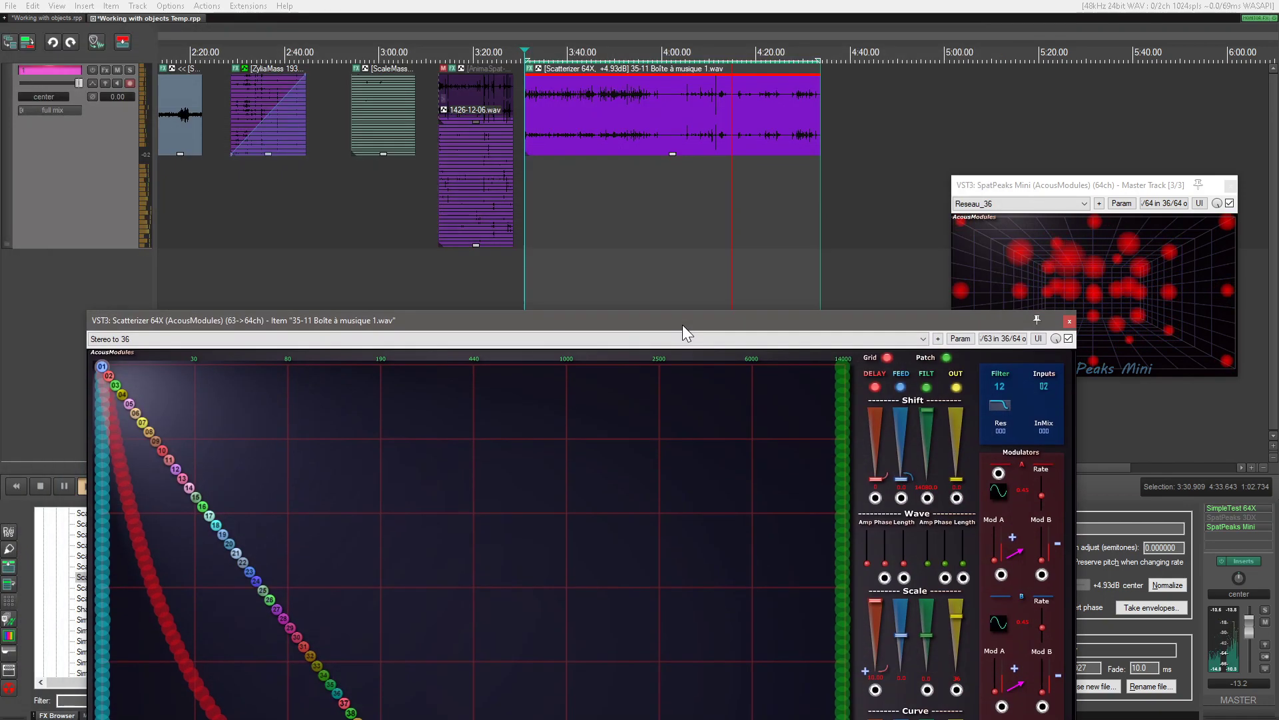
left_click(130, 85)
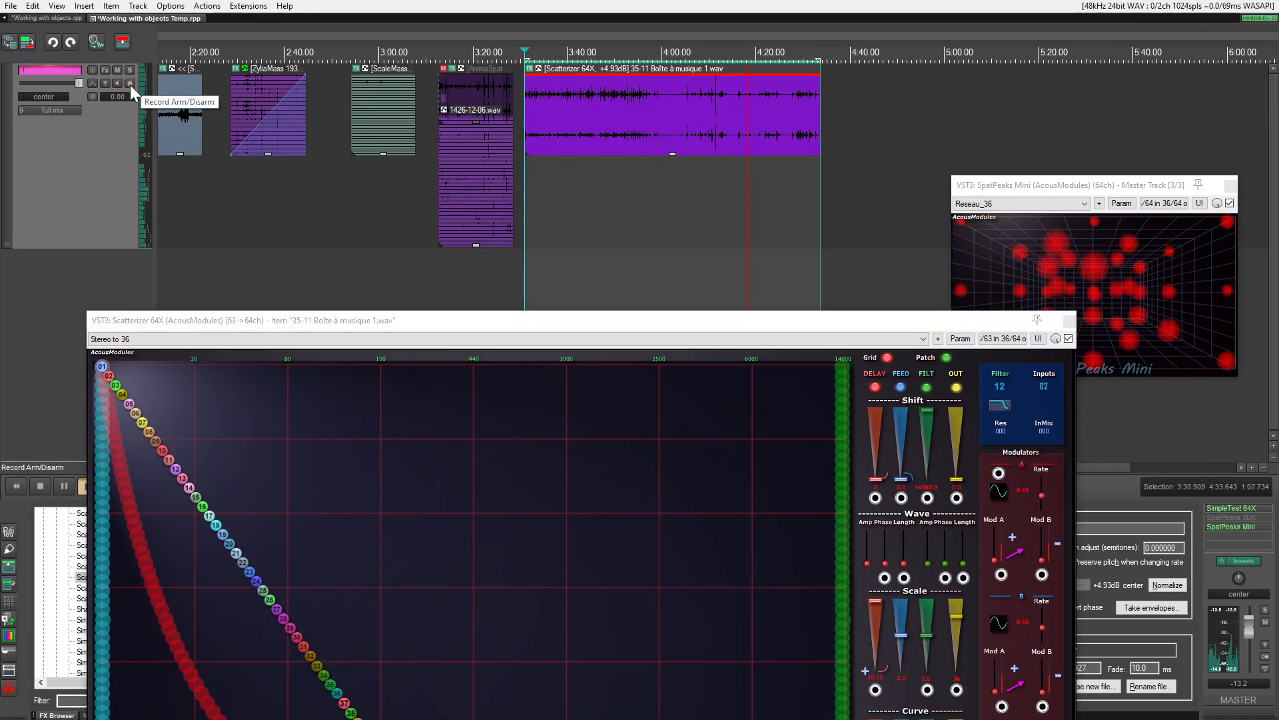
left_click_drag(186, 324, 387, 345)
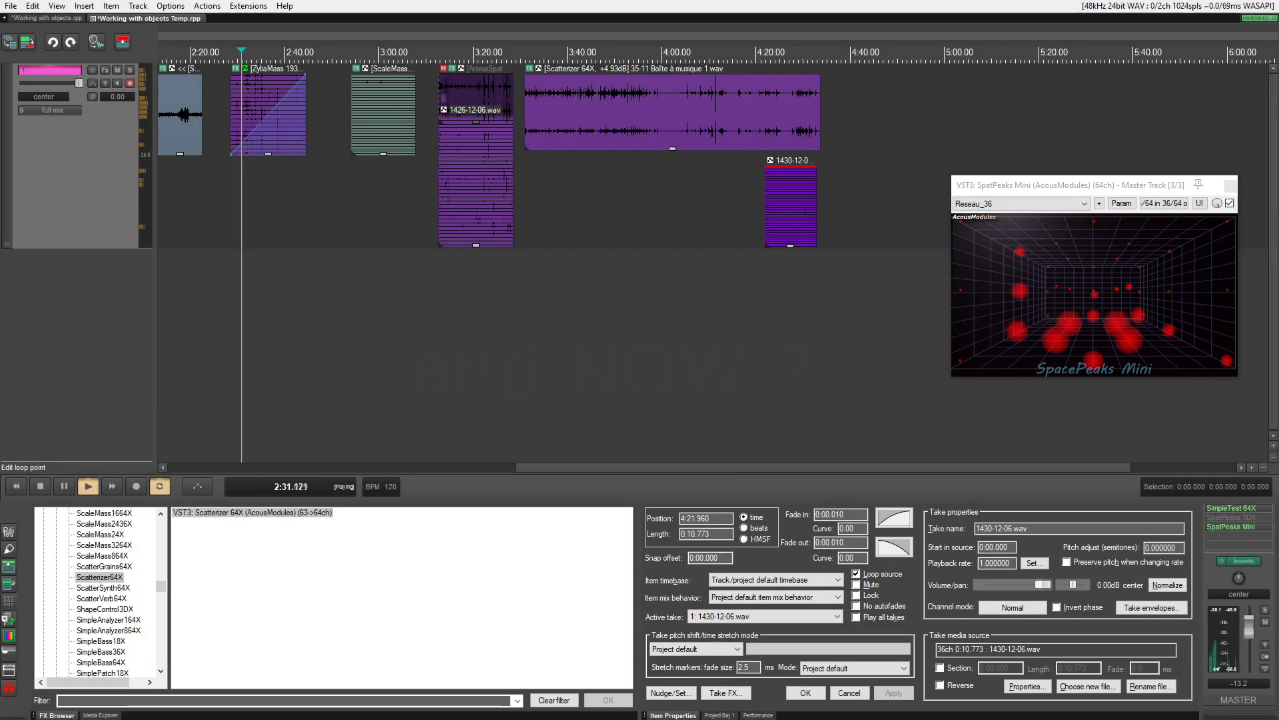
Play back the spatialized items from several points on the track, moving back toward the SpatLayers 24 item
key("space")
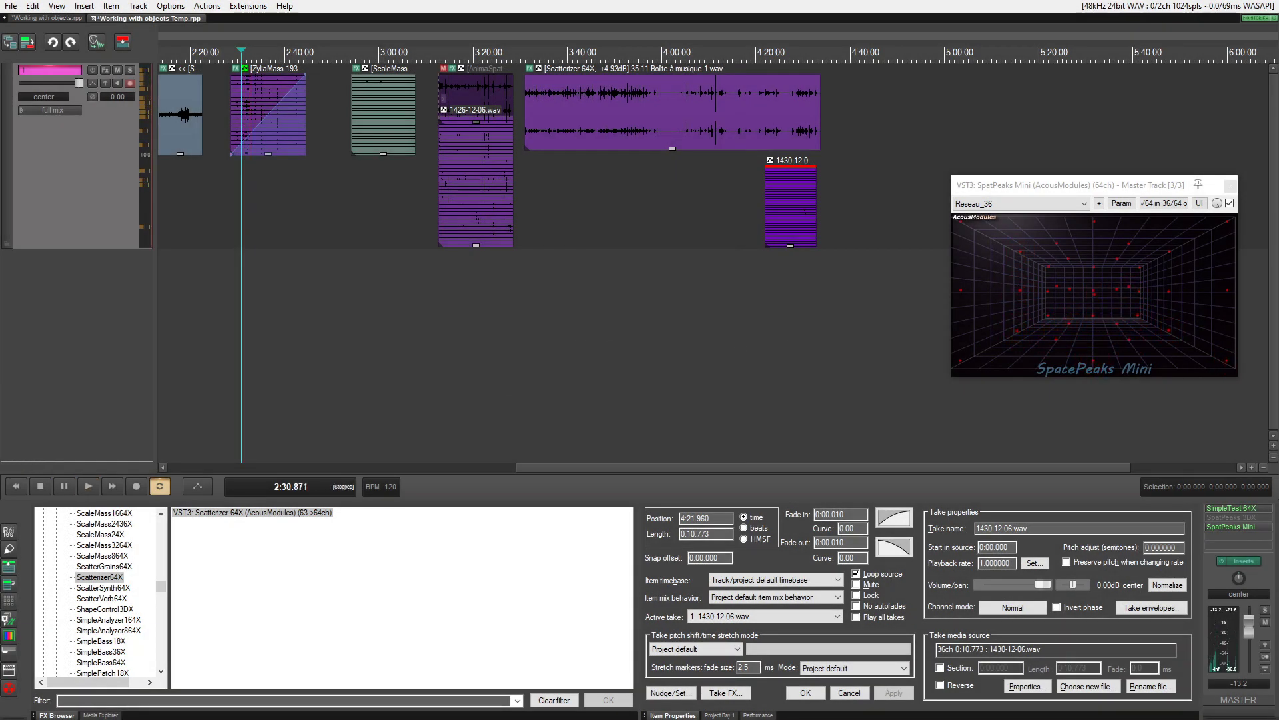
scroll(209, 162, "left", 5)
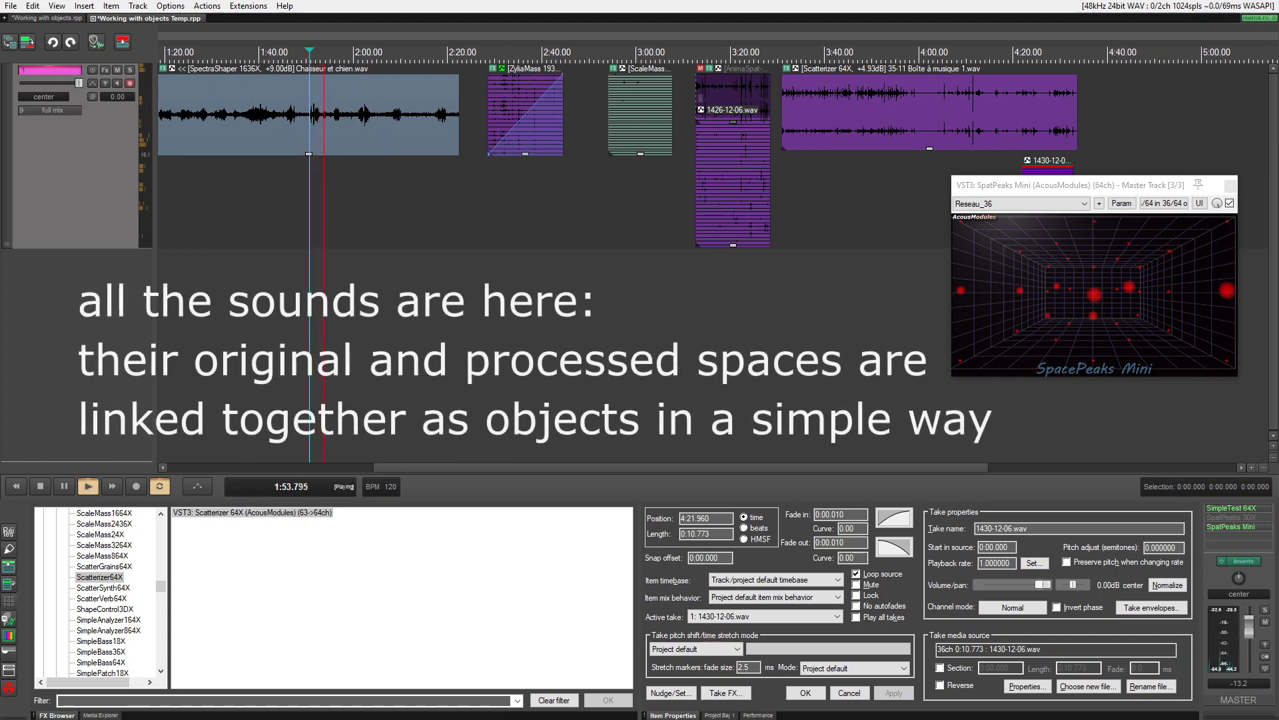
scroll(348, 223, "left", 7)
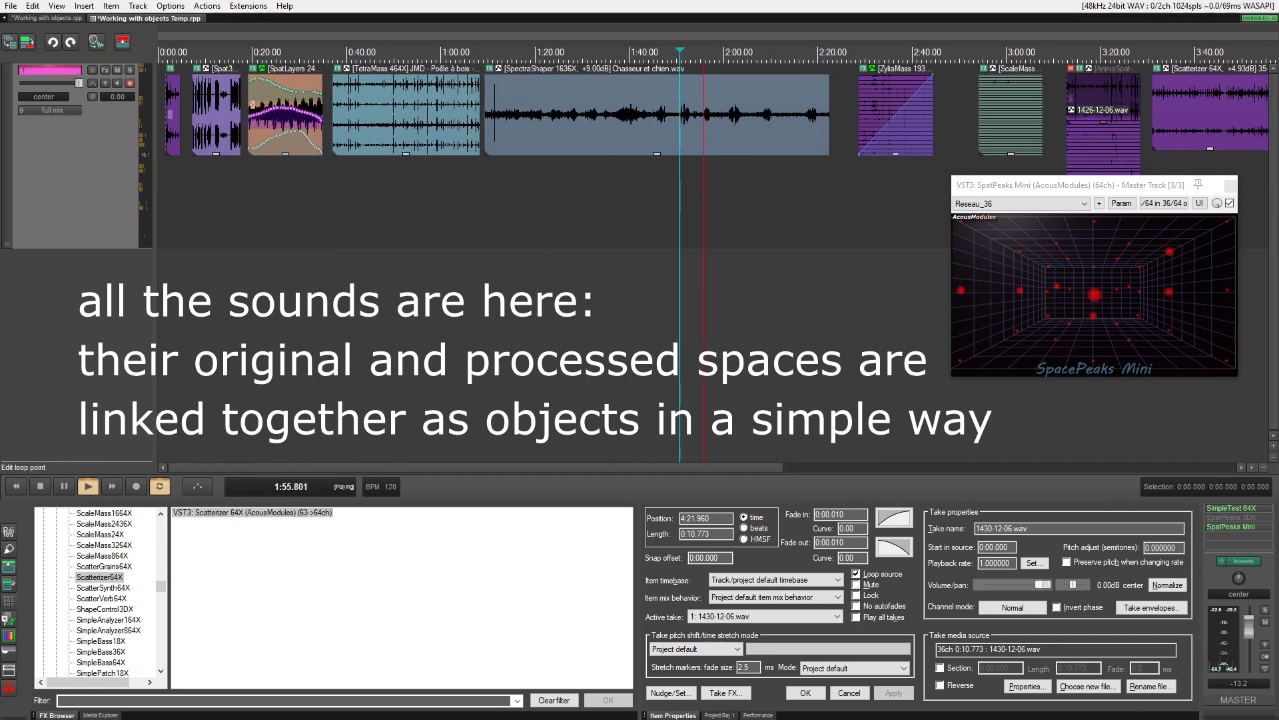
left_click(427, 51)
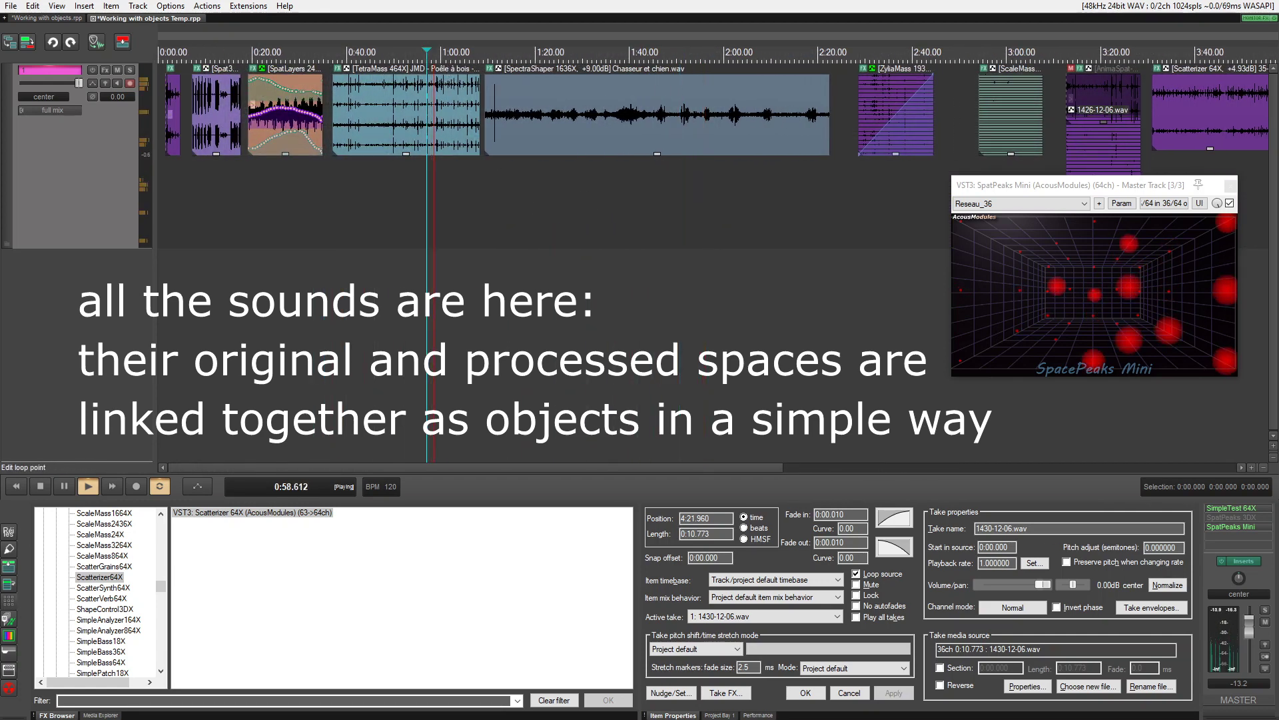
left_click(270, 51)
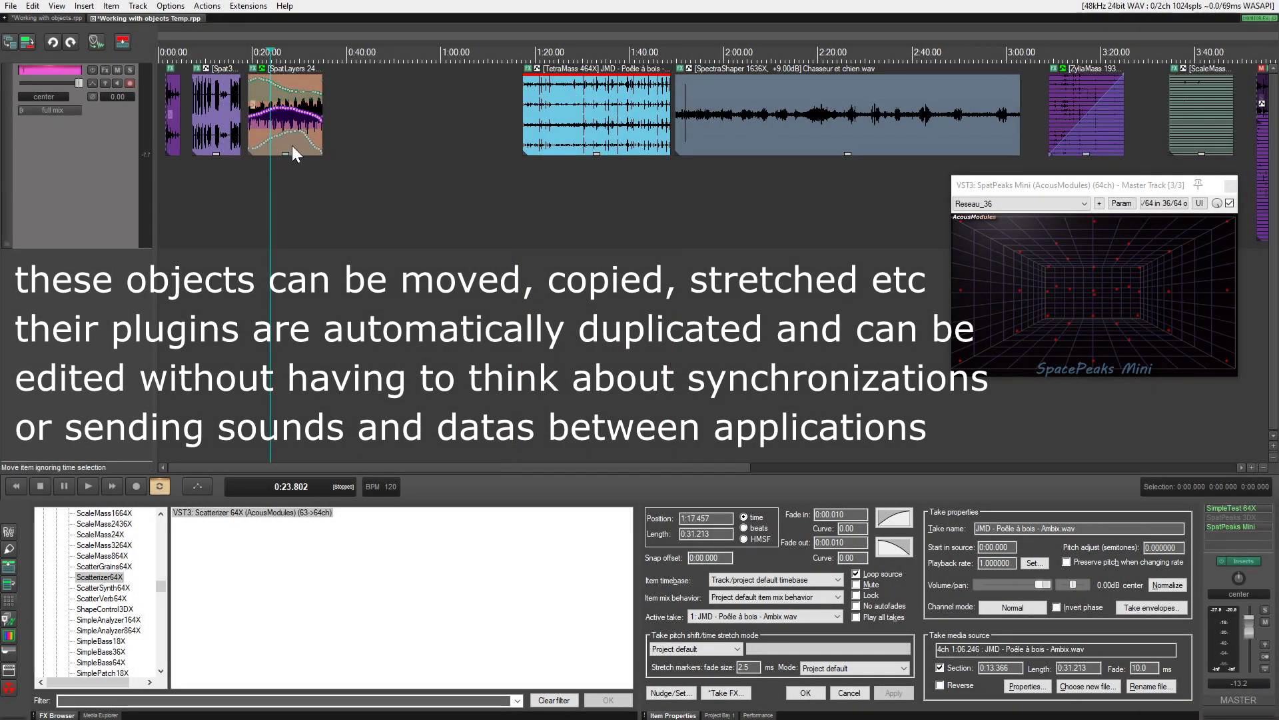
Copy the Ronron 1.wav item with SpatLayers 24 to 0:45.371 and time-stretch the copy to a length of 0:08.198
left_click_drag(292, 147, 421, 148)
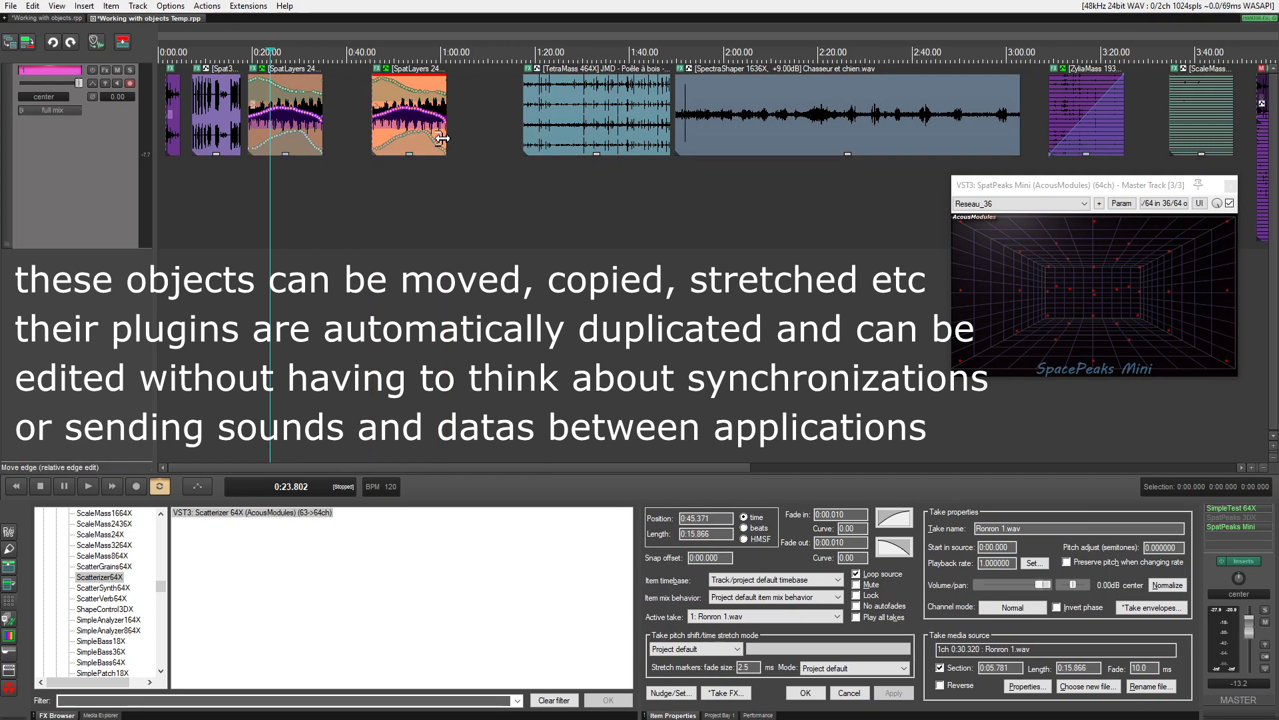
left_click_drag(442, 138, 404, 144)
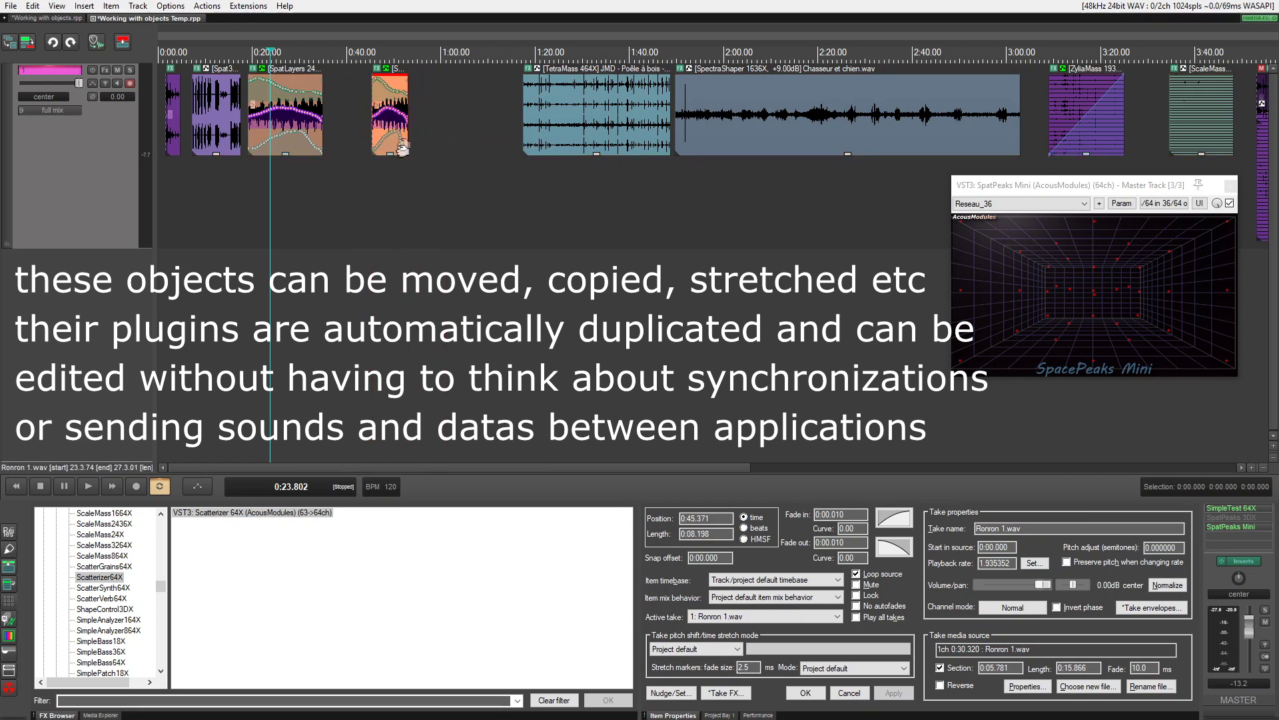
Play back the stretched Ronron 1.wav copy from 0:46.078
left_click(374, 181)
key("space")
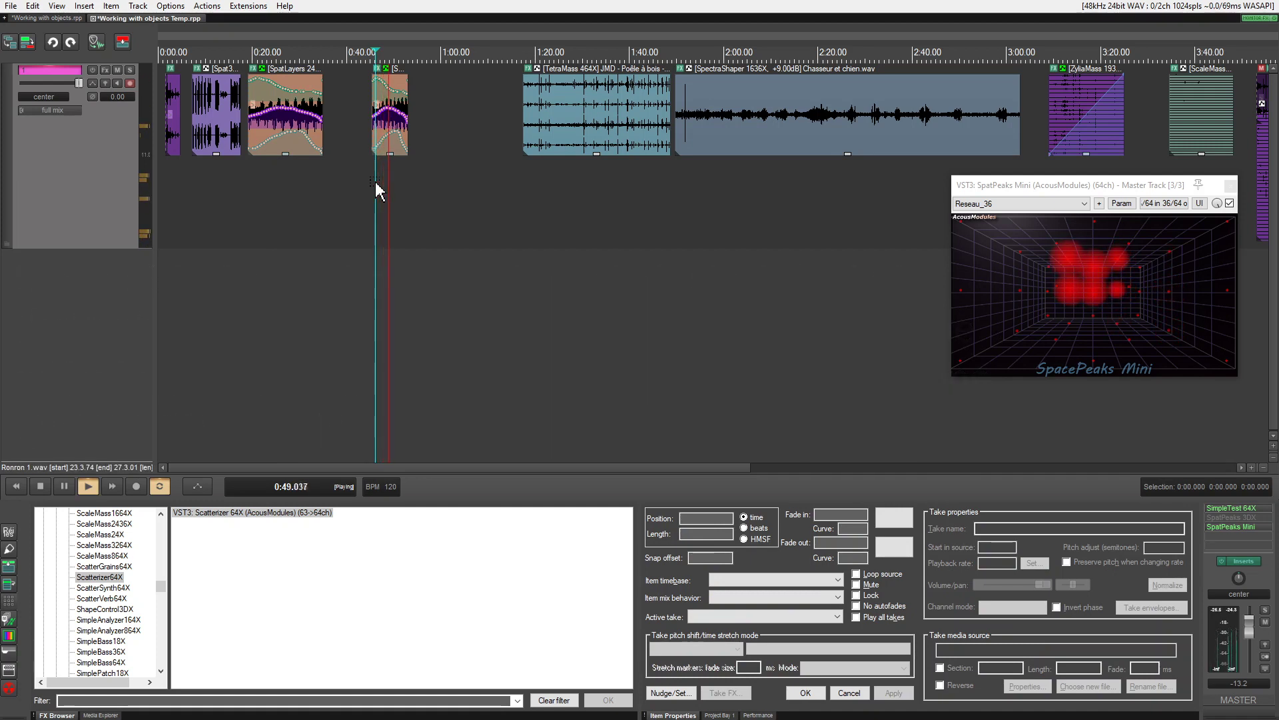
key("space")
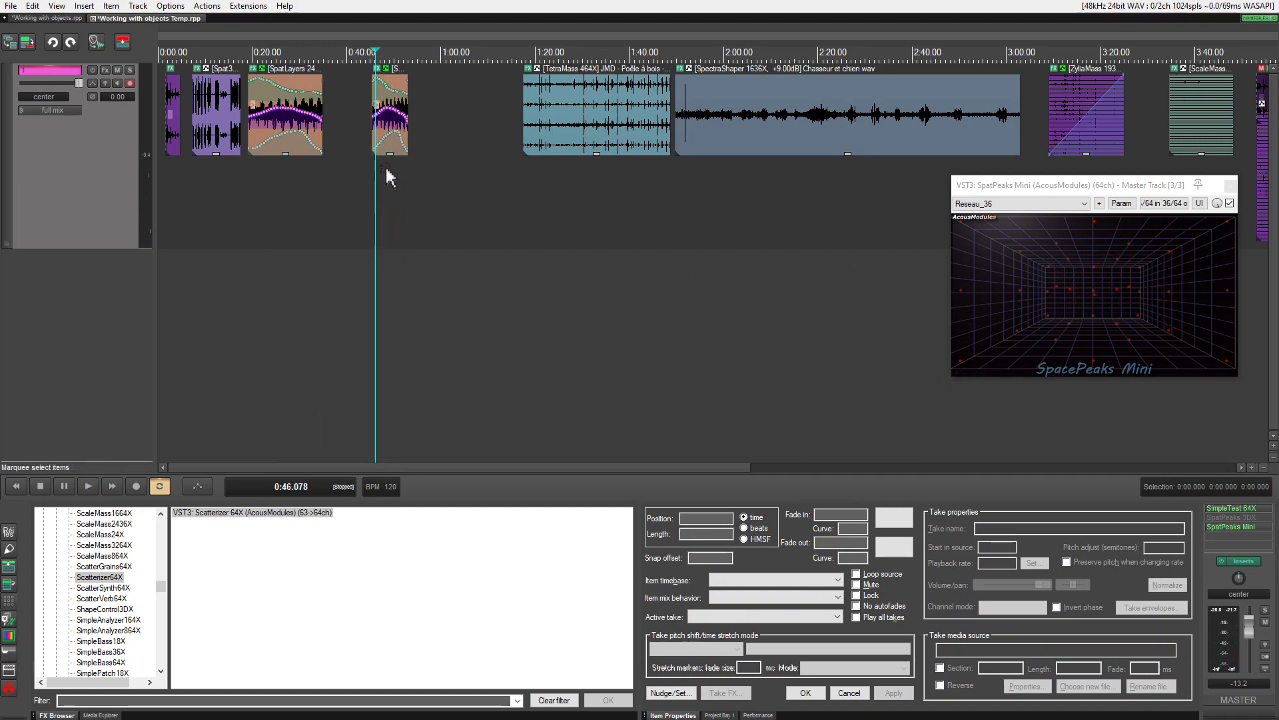
Move the stretched Ronron 1.wav copy beneath the original SpatLayers item and play both together from 0:26.431
left_click_drag(391, 141, 296, 237)
left_click(282, 250)
left_click(259, 256)
key("space")
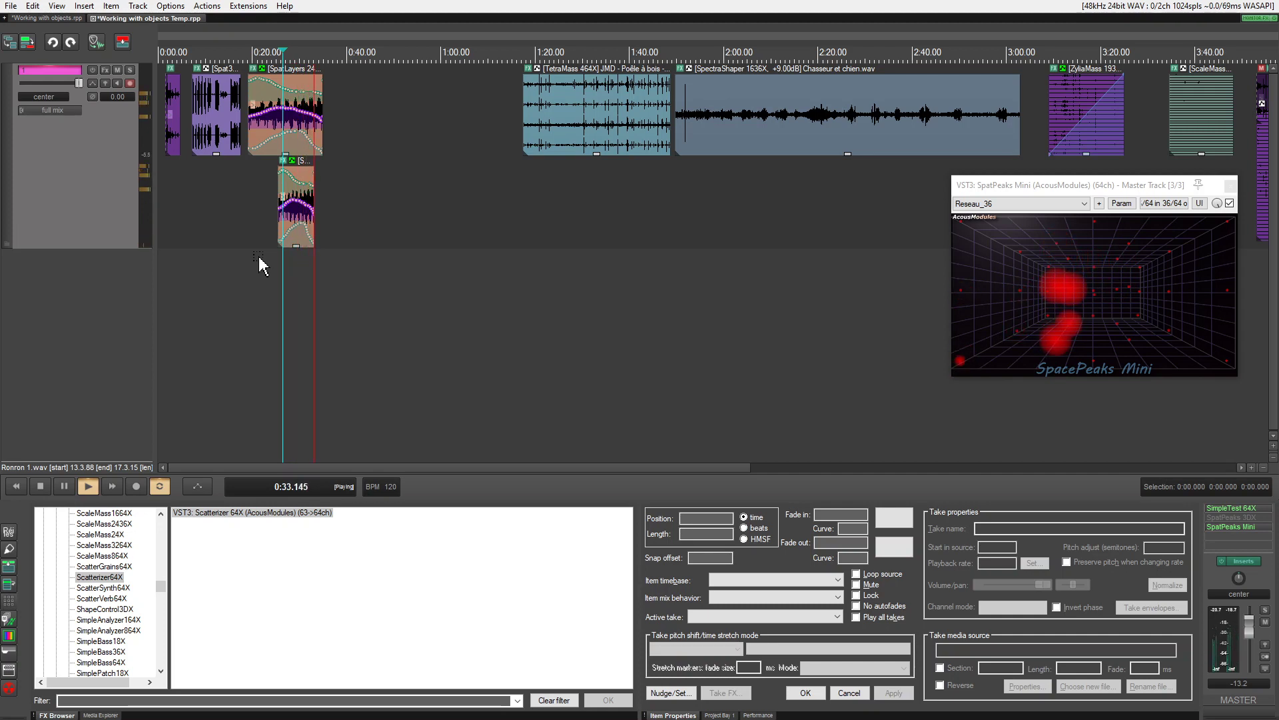
key("space")
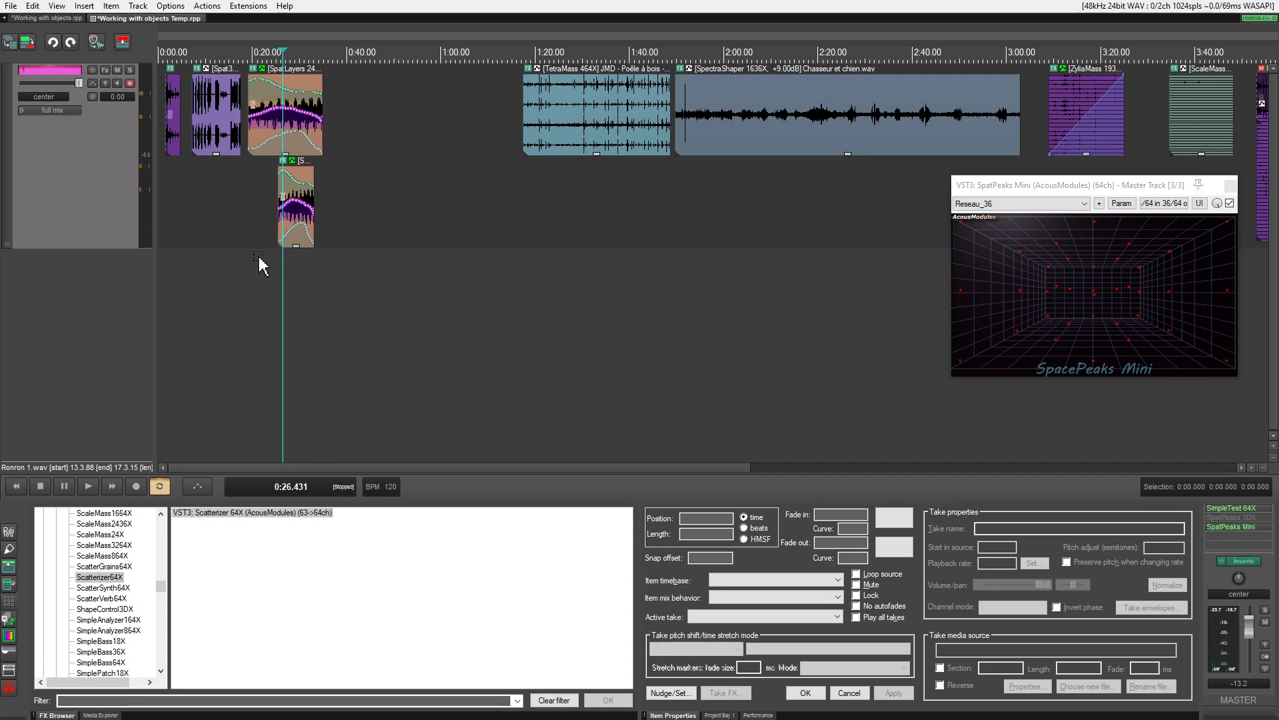
Move the JMD - Poêle à bois item to 1:58.023 beneath the SpectraShaper item and give it a fade-out of about 15.9 s during playback
left_click_drag(612, 127, 806, 220)
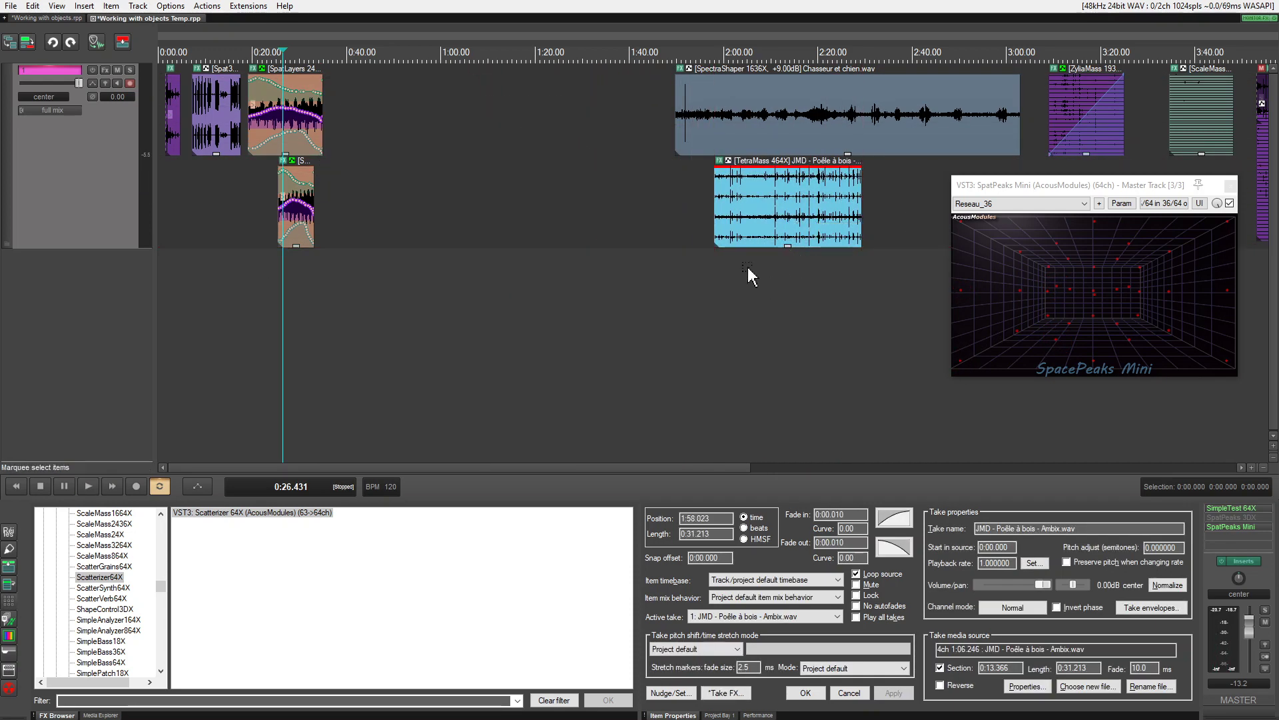
left_click(748, 267)
key("space")
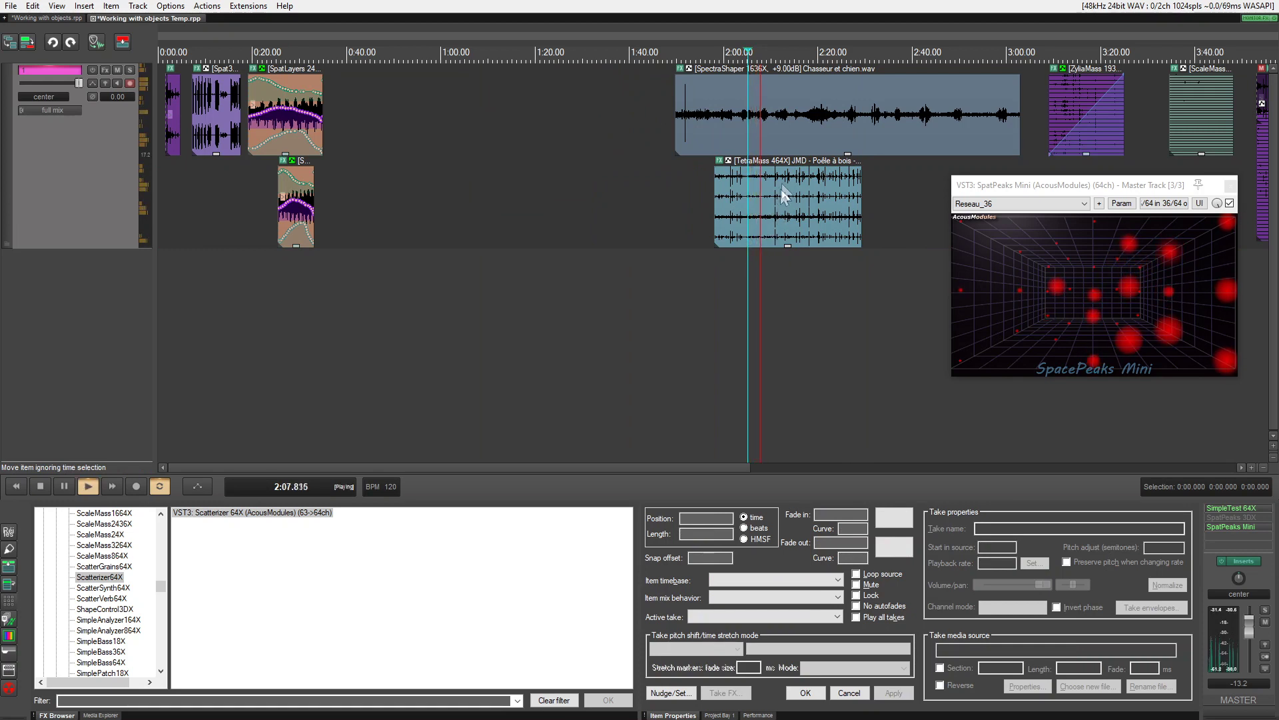
left_click_drag(785, 167, 788, 214)
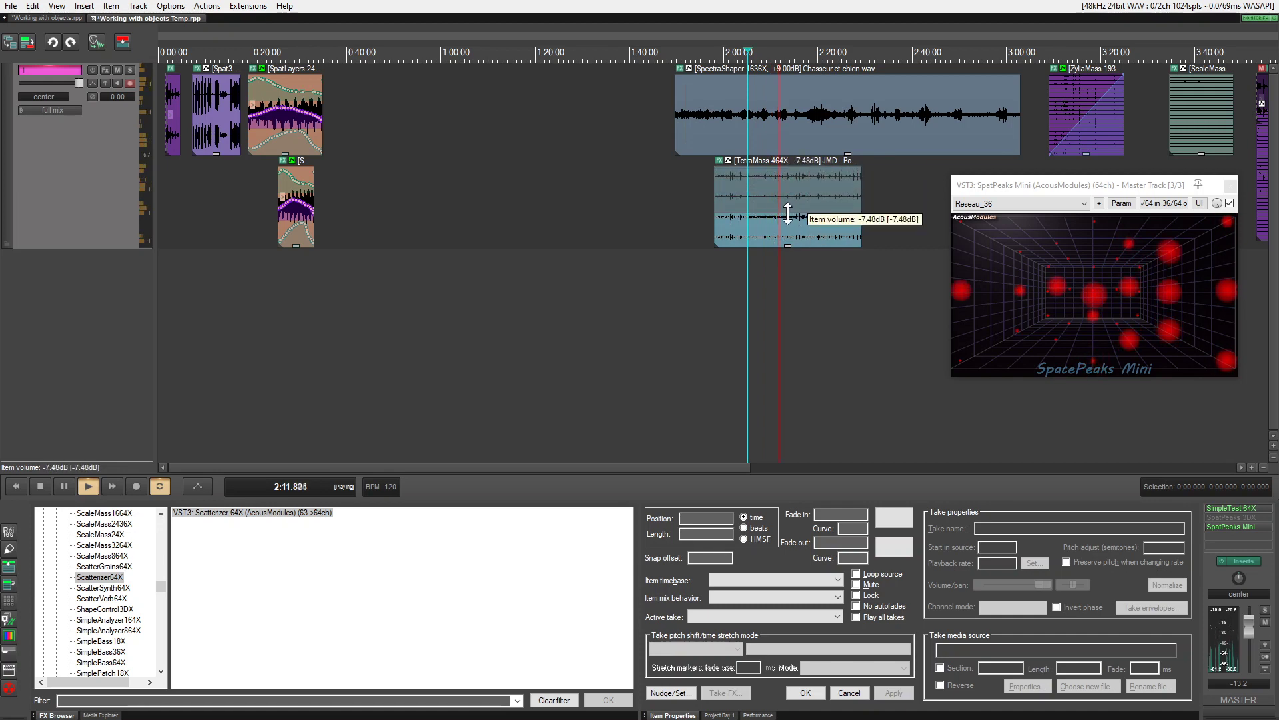
left_click_drag(787, 213, 827, 228)
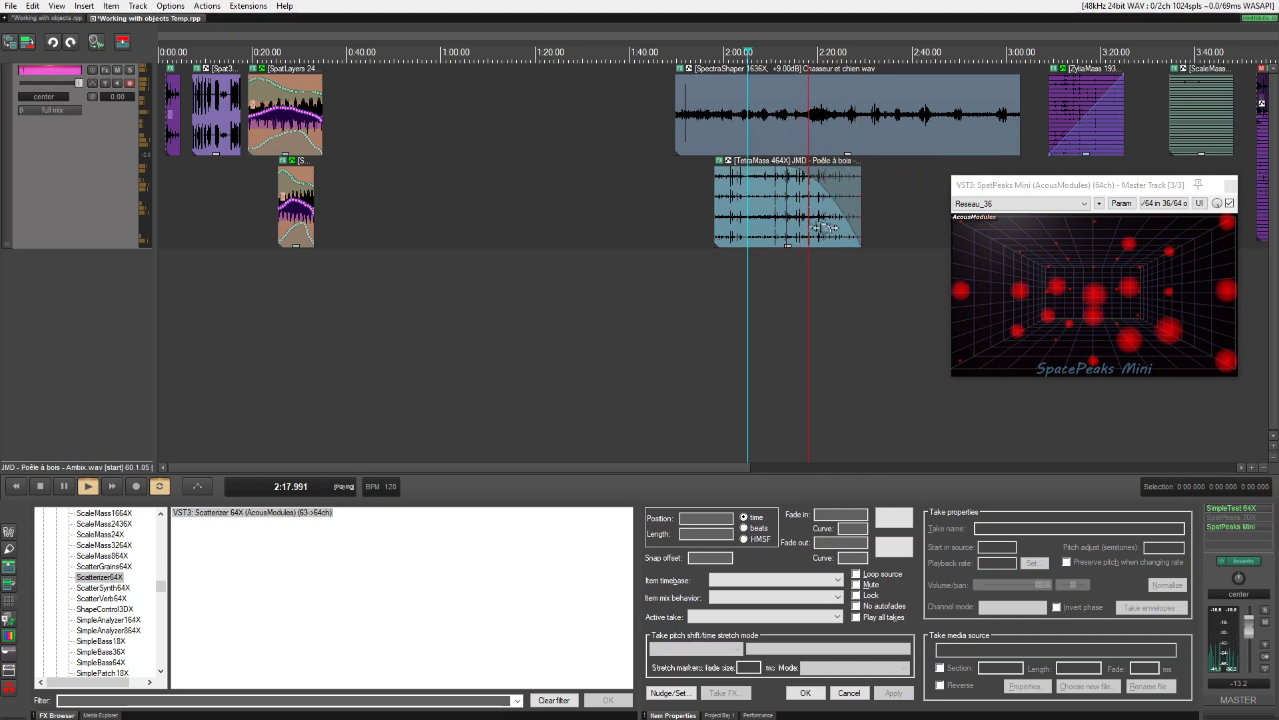
Move the ZyliaMass item beneath the end of the SpectraShaper item, then play from 2:35.394 with its plugin window open
left_click(852, 133)
left_click_drag(877, 311, 590, 325)
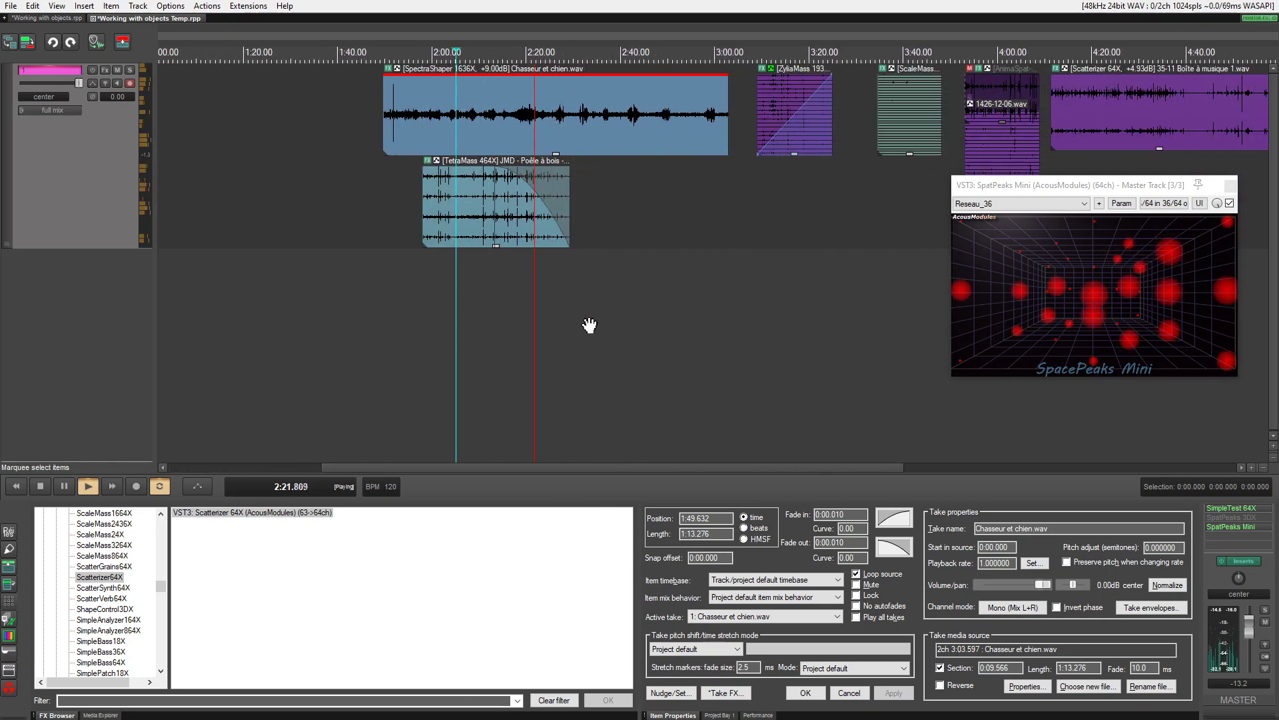
left_click_drag(798, 148, 638, 241)
left_click(602, 161)
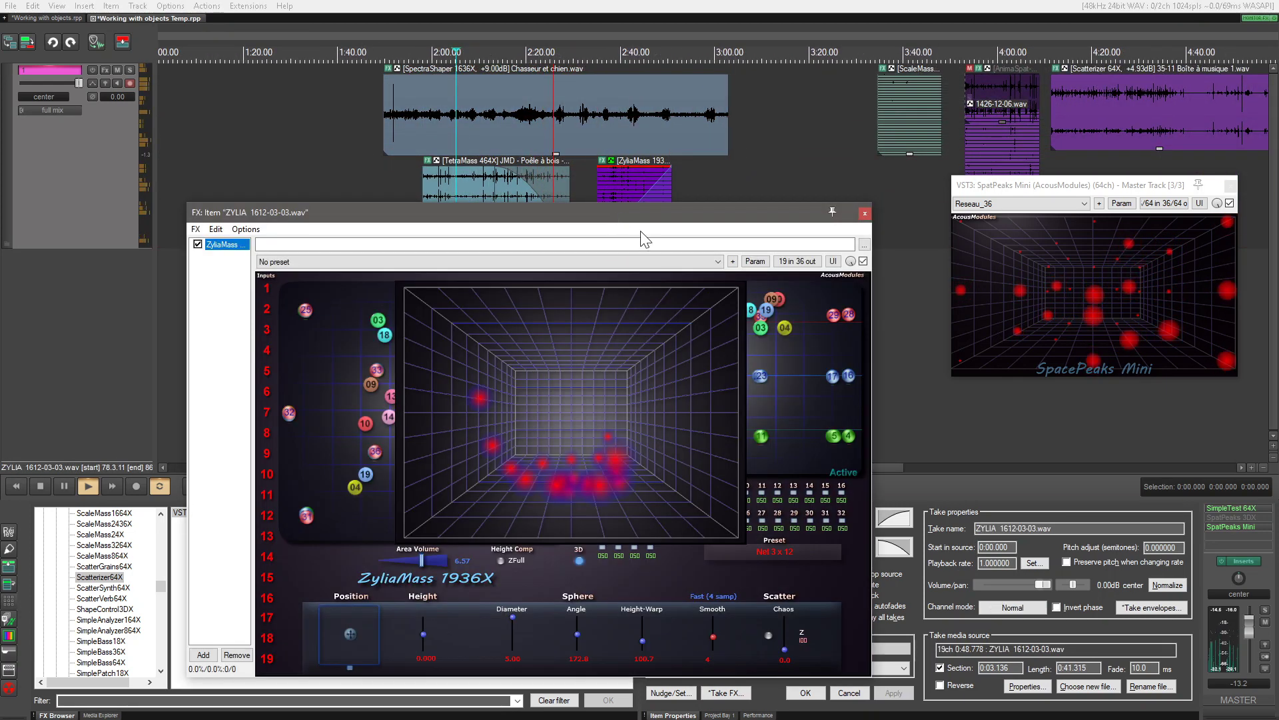
left_click_drag(645, 220, 643, 267)
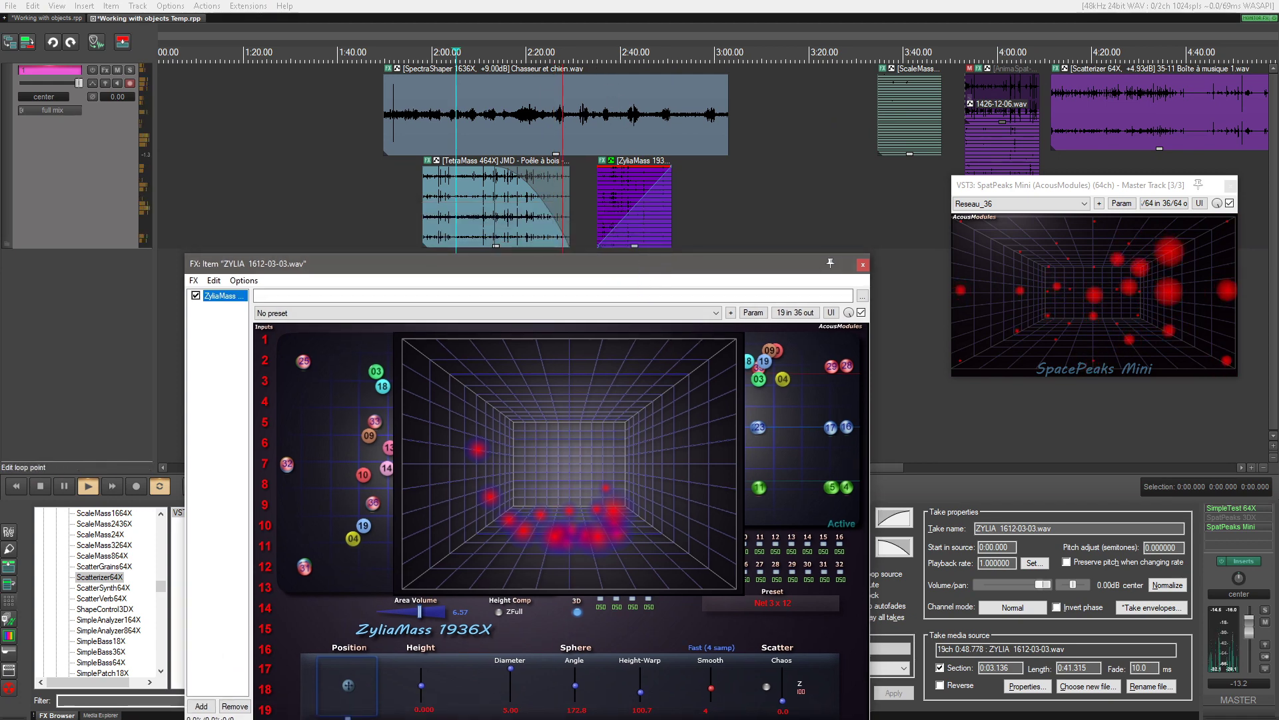
left_click(598, 54)
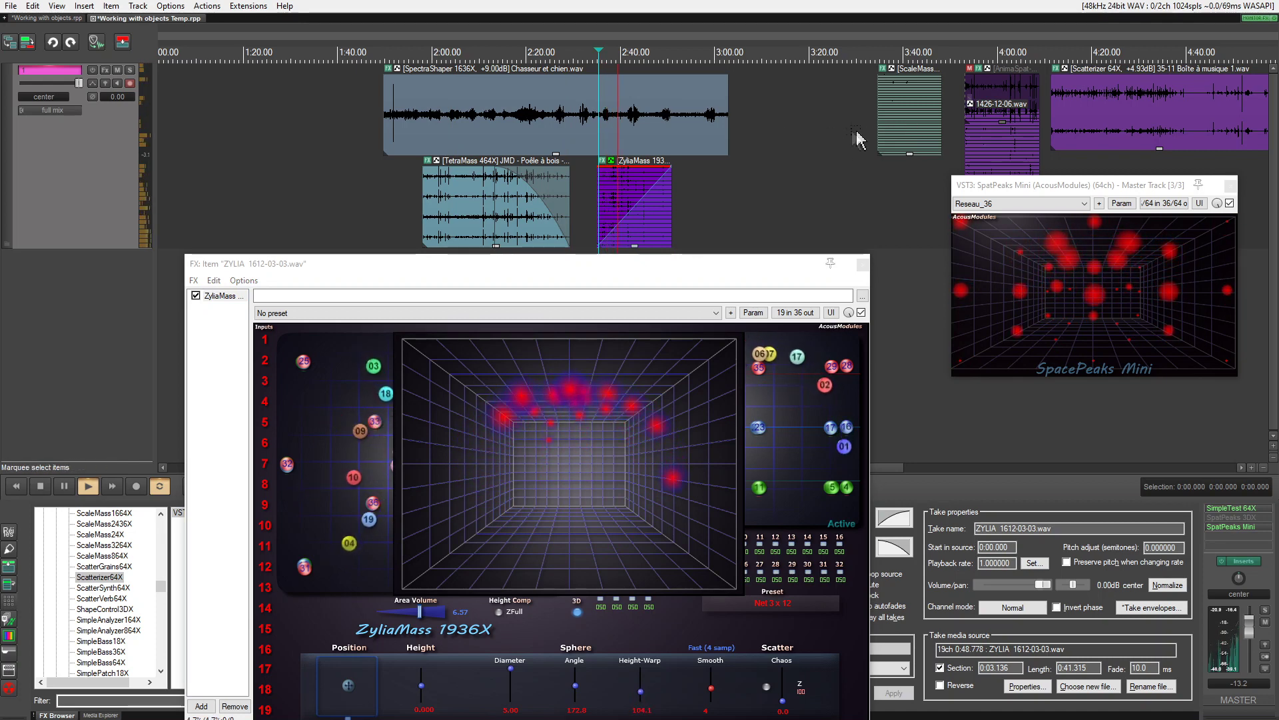
Move the Chasseur et chien item back to about 0:43 and the JMD - Poêle à bois item to 2:32.793 above the ZyliaMass item
left_click_drag(640, 128, 390, 158)
left_click_drag(471, 200, 635, 108)
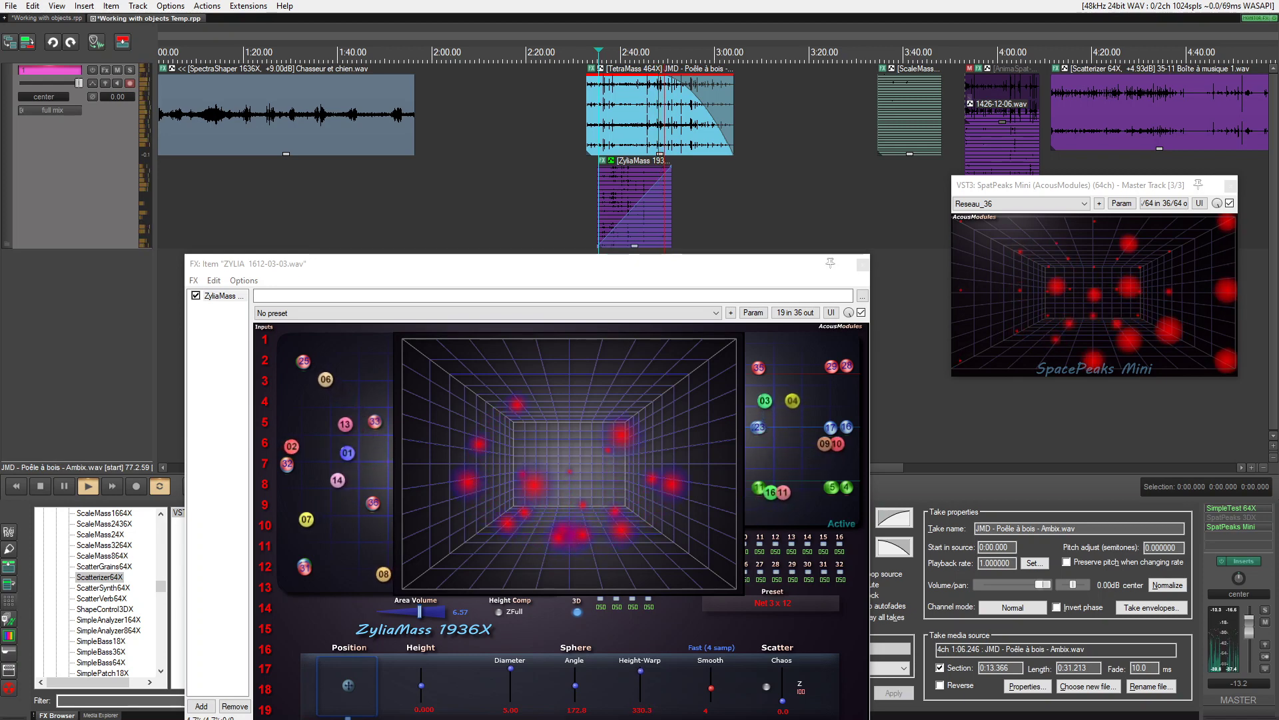
key("space")
Play back the SimpleSend item at the beginning of the track from 0:01.368
left_click_drag(728, 305, 1019, 304)
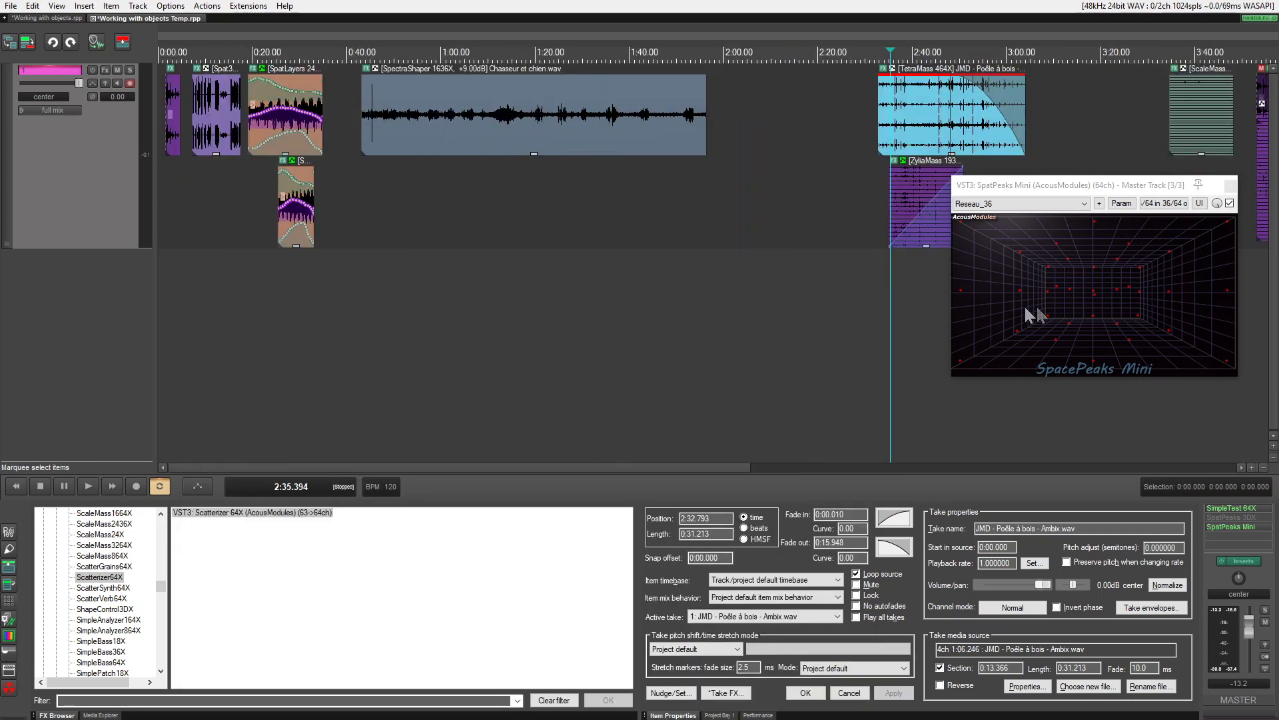
scroll(185, 202, "up", 5)
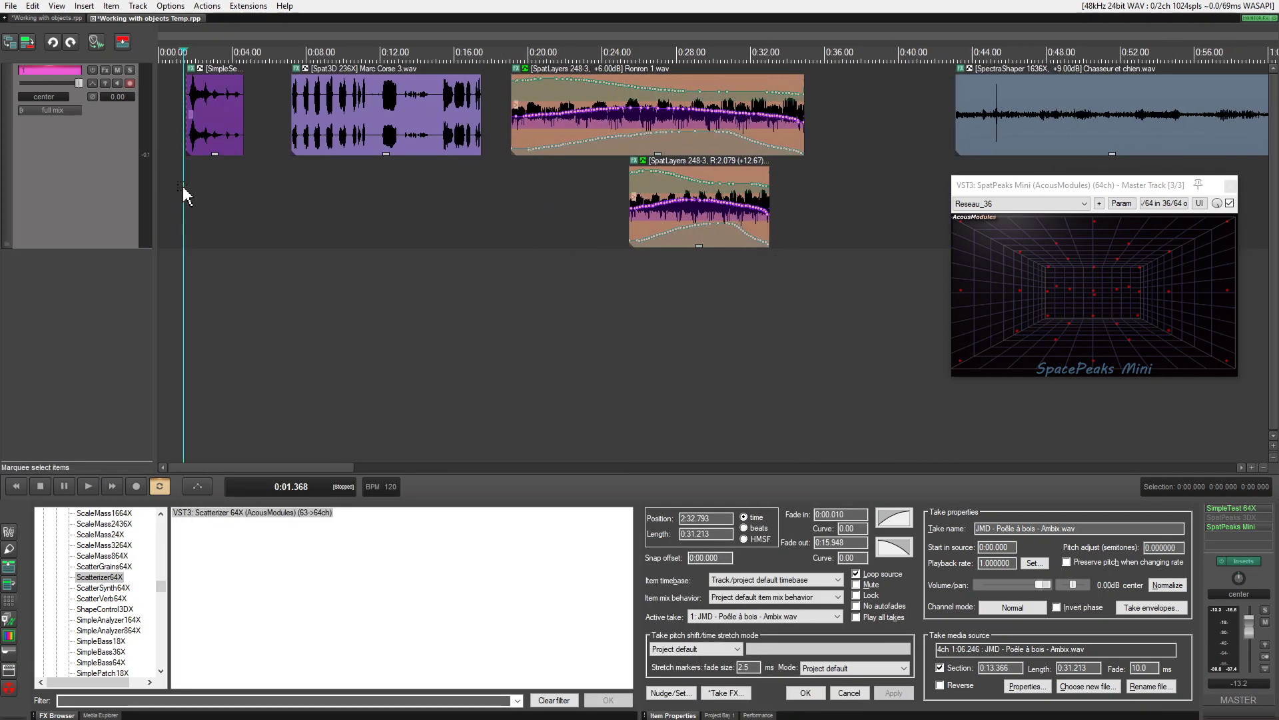
key("space")
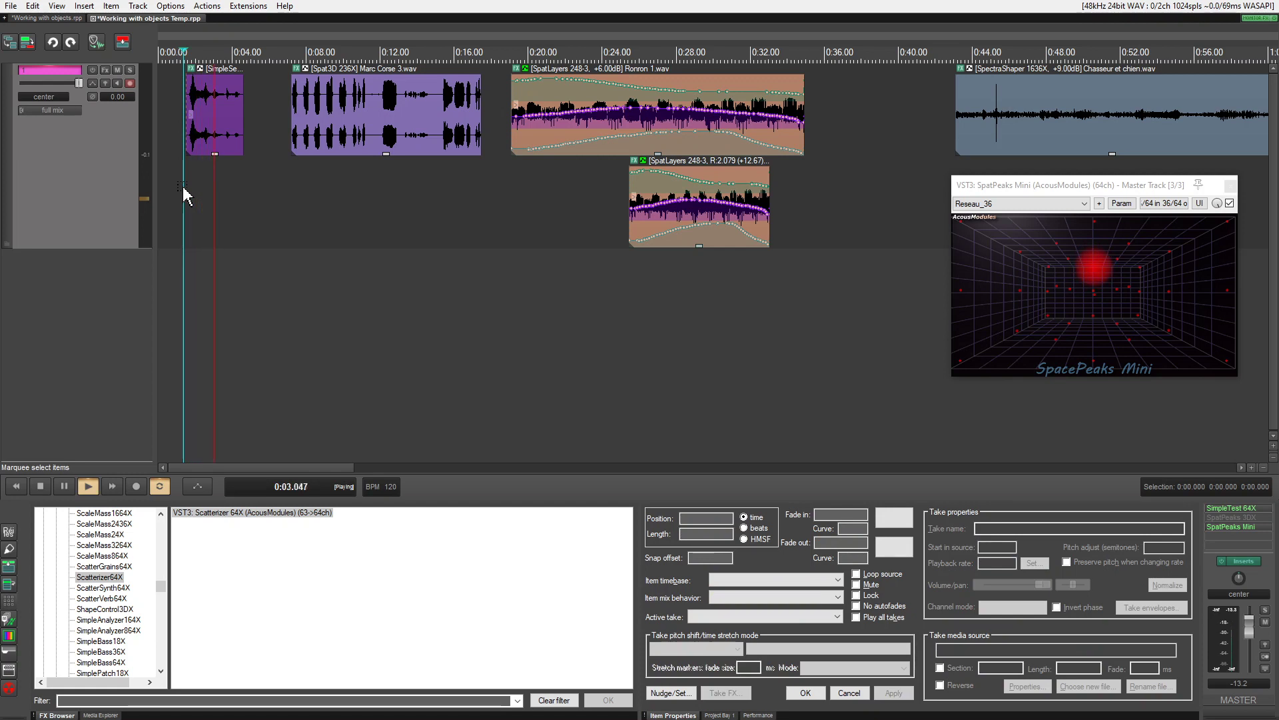
key("space")
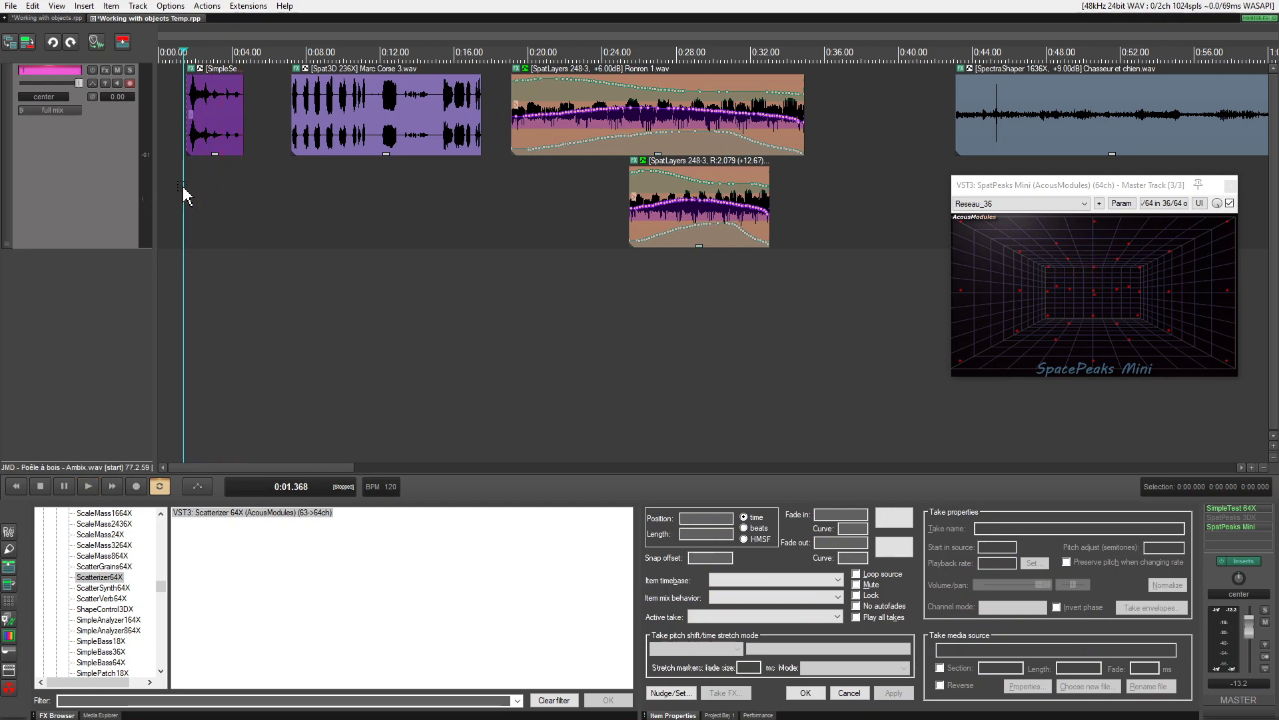
Copy the Clarisouffle.WAV item to 0:02.412, time-stretched to a length of 0:05.905, and set the copy's SimpleSend output to 15
left_click_drag(218, 101, 311, 214)
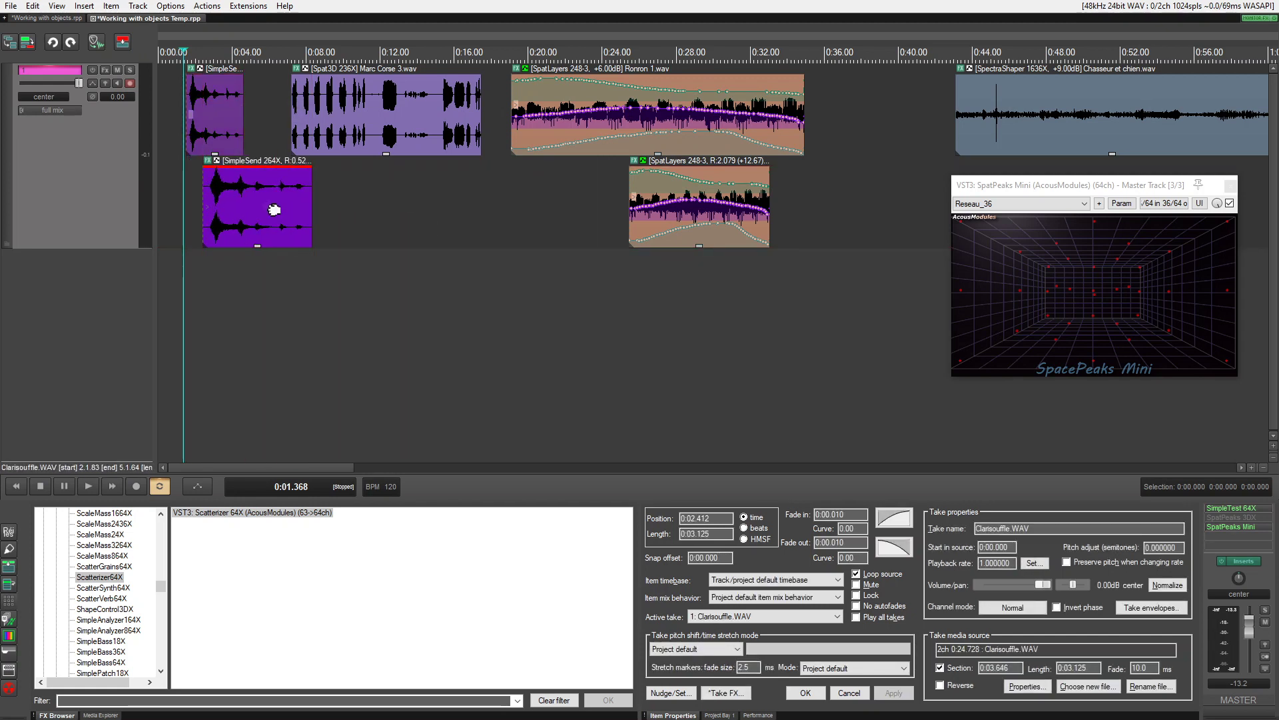
left_click(208, 161)
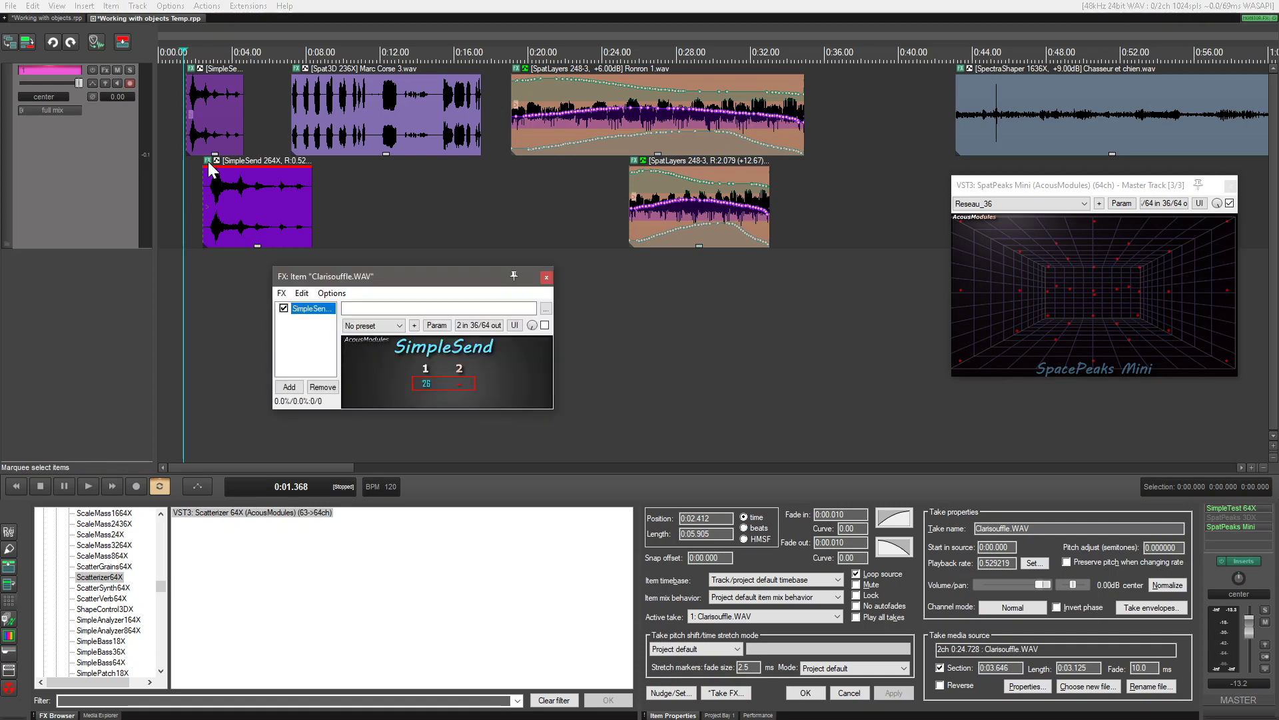
left_click_drag(429, 382, 426, 401)
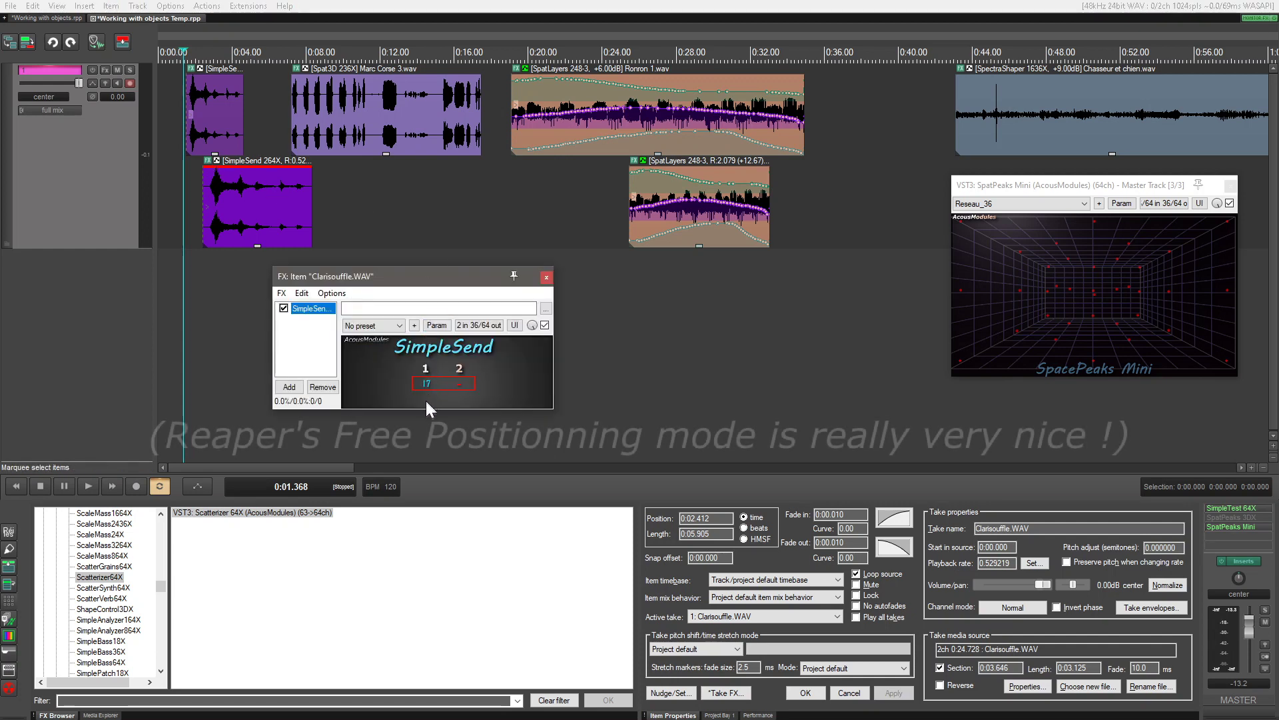
Play back the original and stretched Clarisouffle.WAV items together from 0:02.232
left_click(201, 278)
key("space")
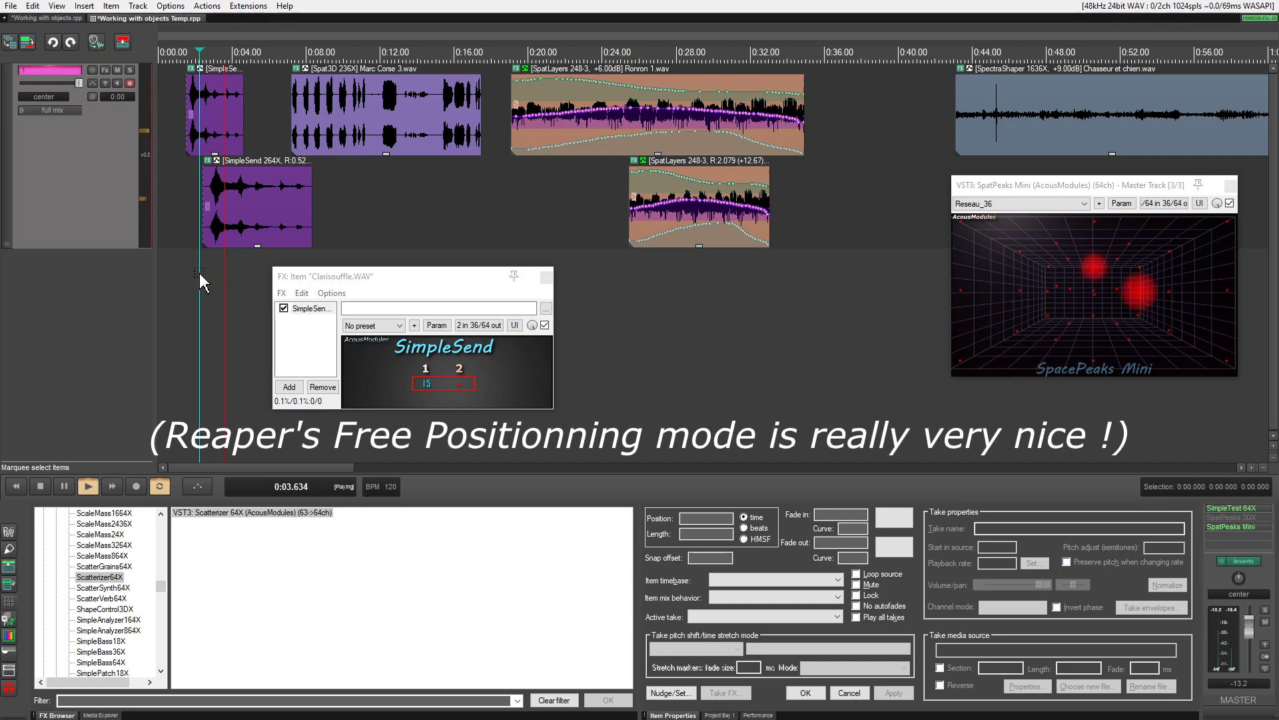
key("space")
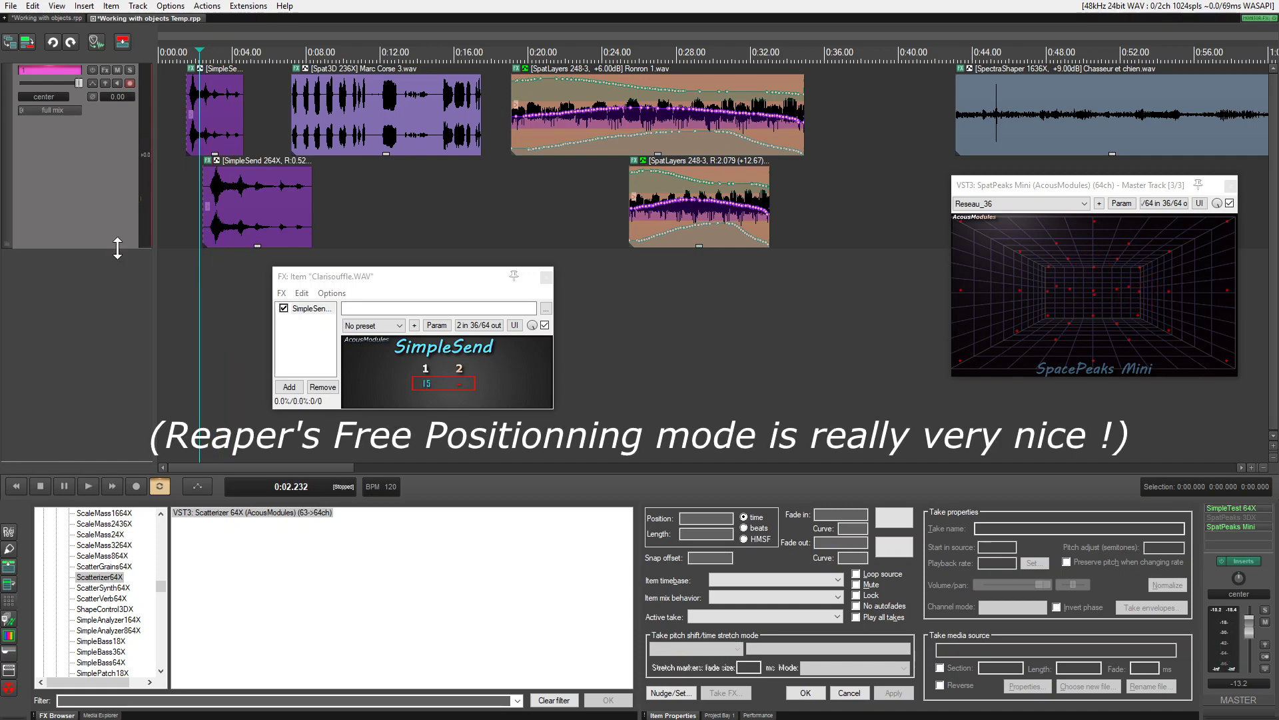
Increase the track's height and reduce the height of both Clarisouffle.WAV items to leave free space beneath each
left_click_drag(117, 248, 117, 293)
left_click_drag(259, 119, 209, 232)
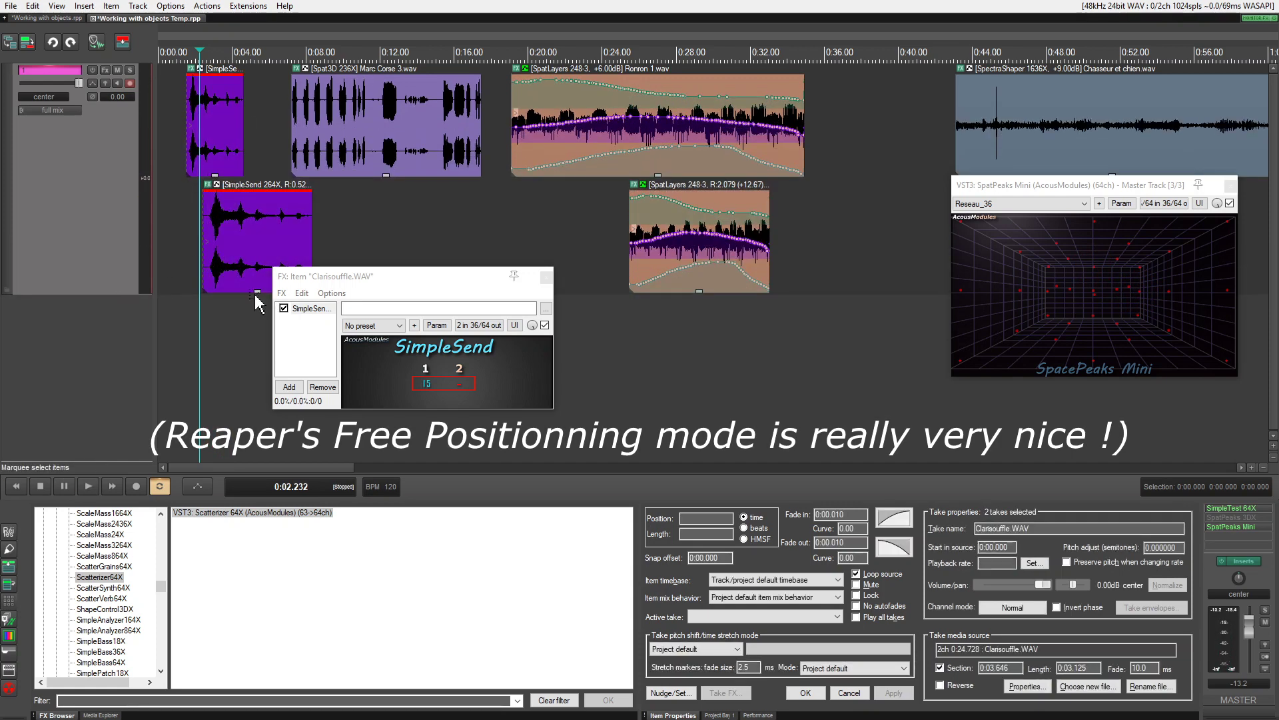
left_click_drag(256, 290, 254, 226)
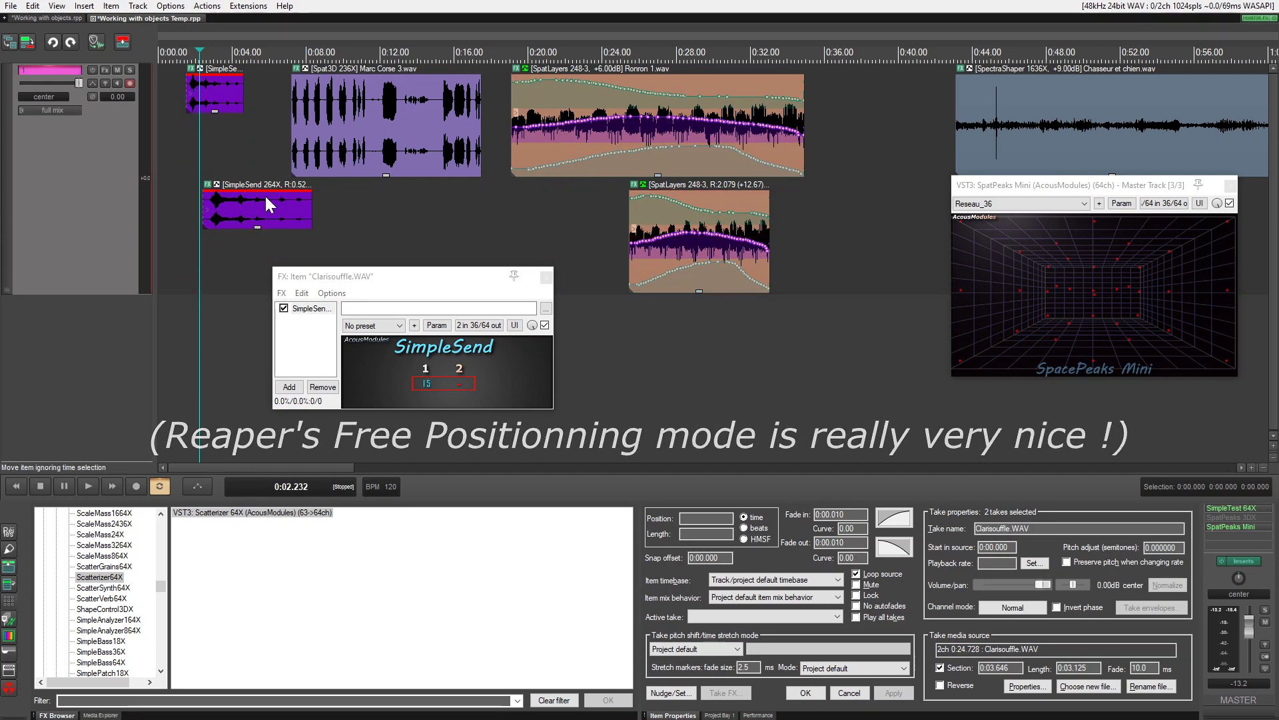
Copy both Clarisouffle.WAV items into the space beneath them, setting SimpleSend output 35 on the short copy and a different output on the long one
left_click_drag(265, 194, 245, 277)
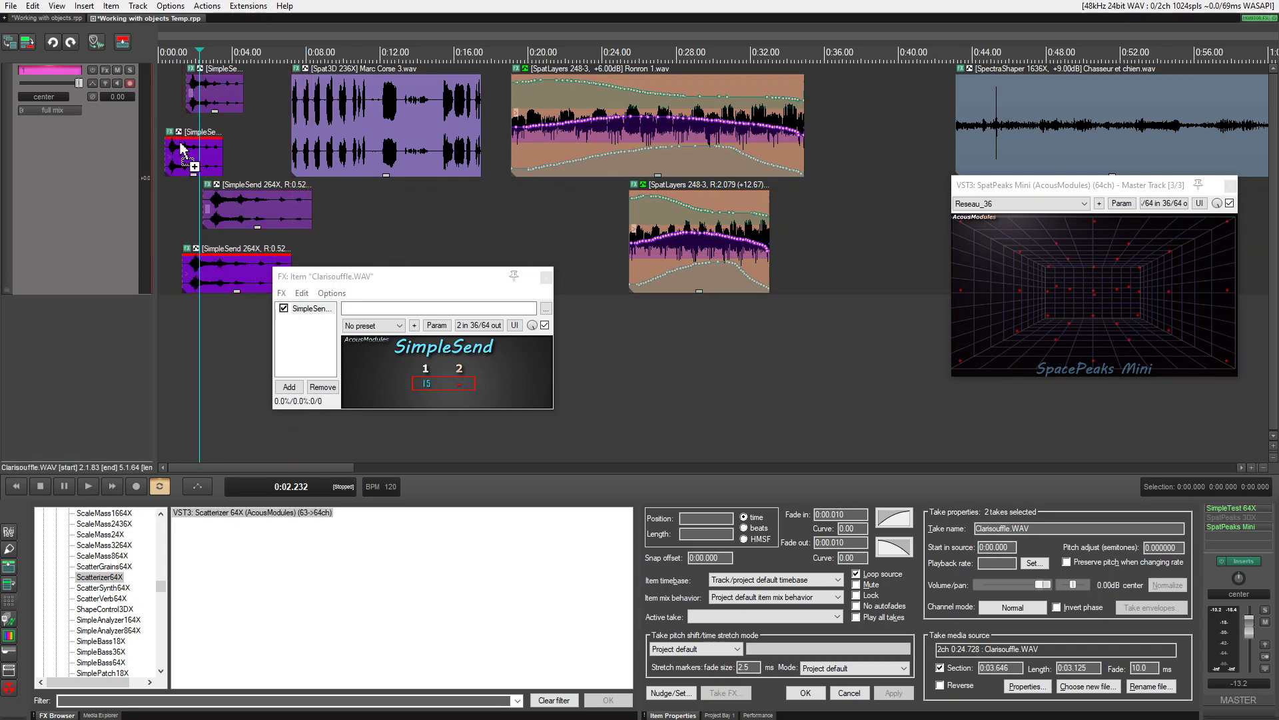
left_click(181, 147)
left_click(171, 134)
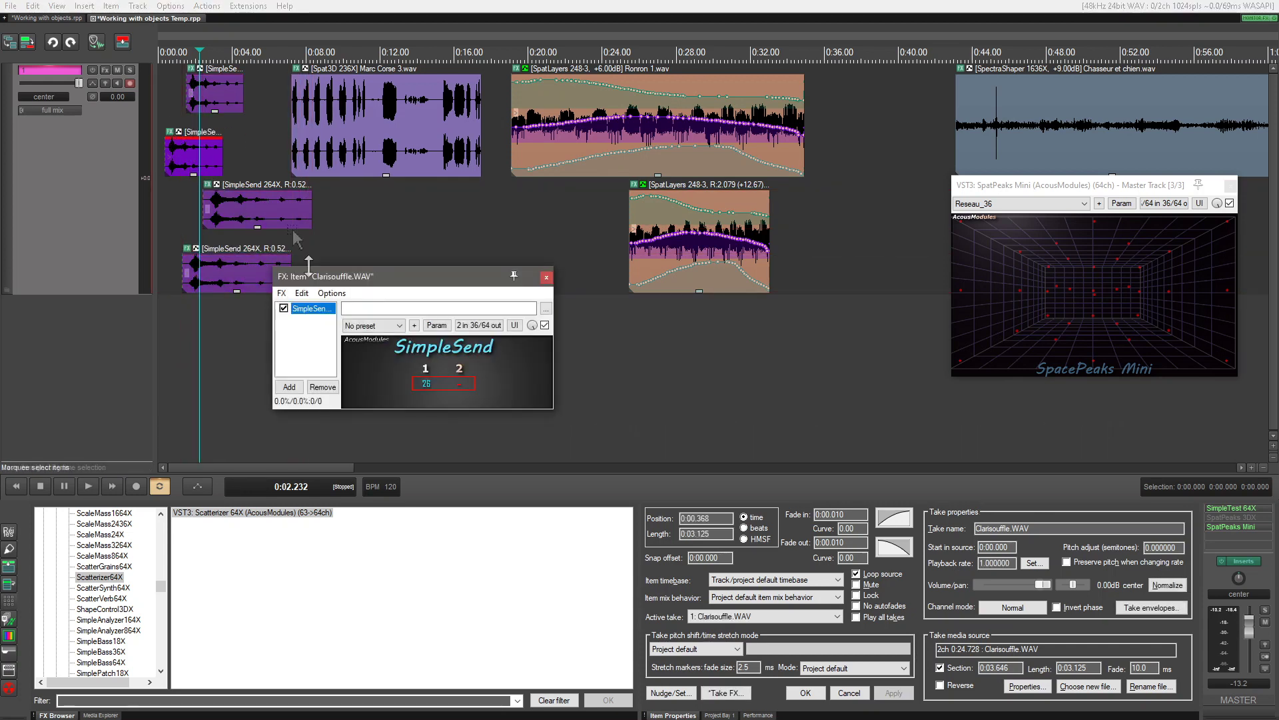
left_click_drag(429, 354, 430, 362)
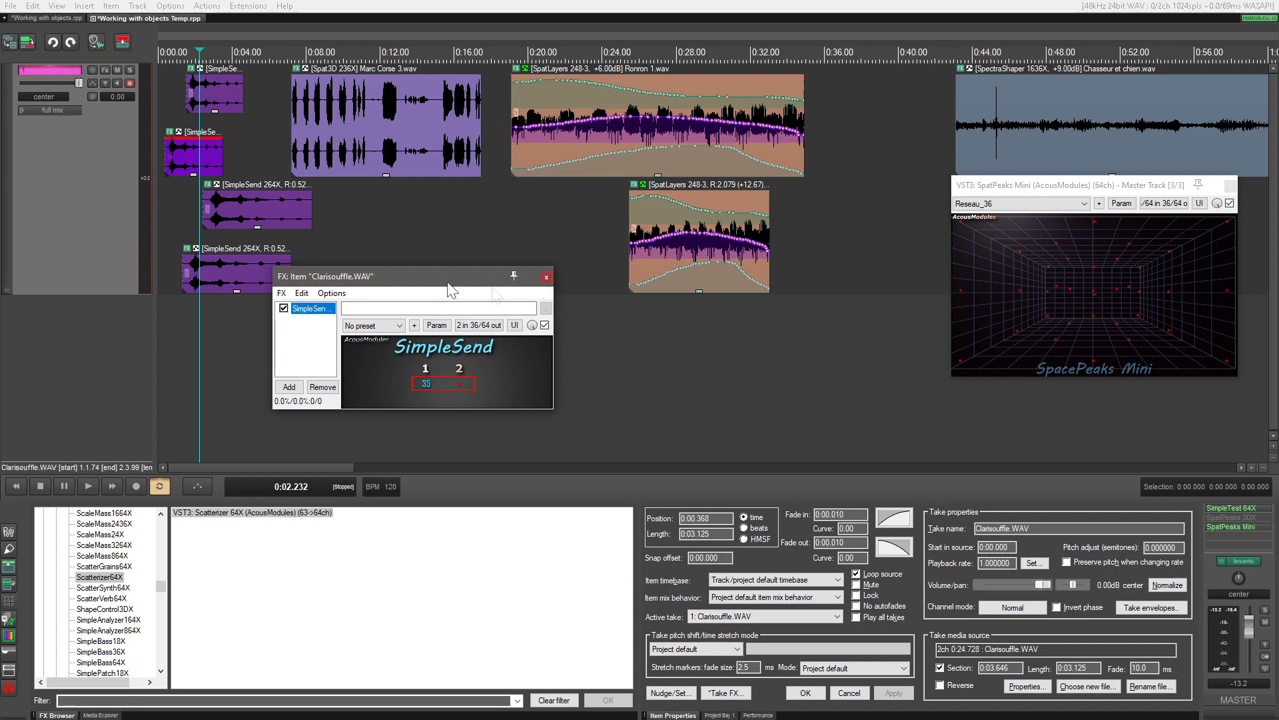
left_click(188, 246)
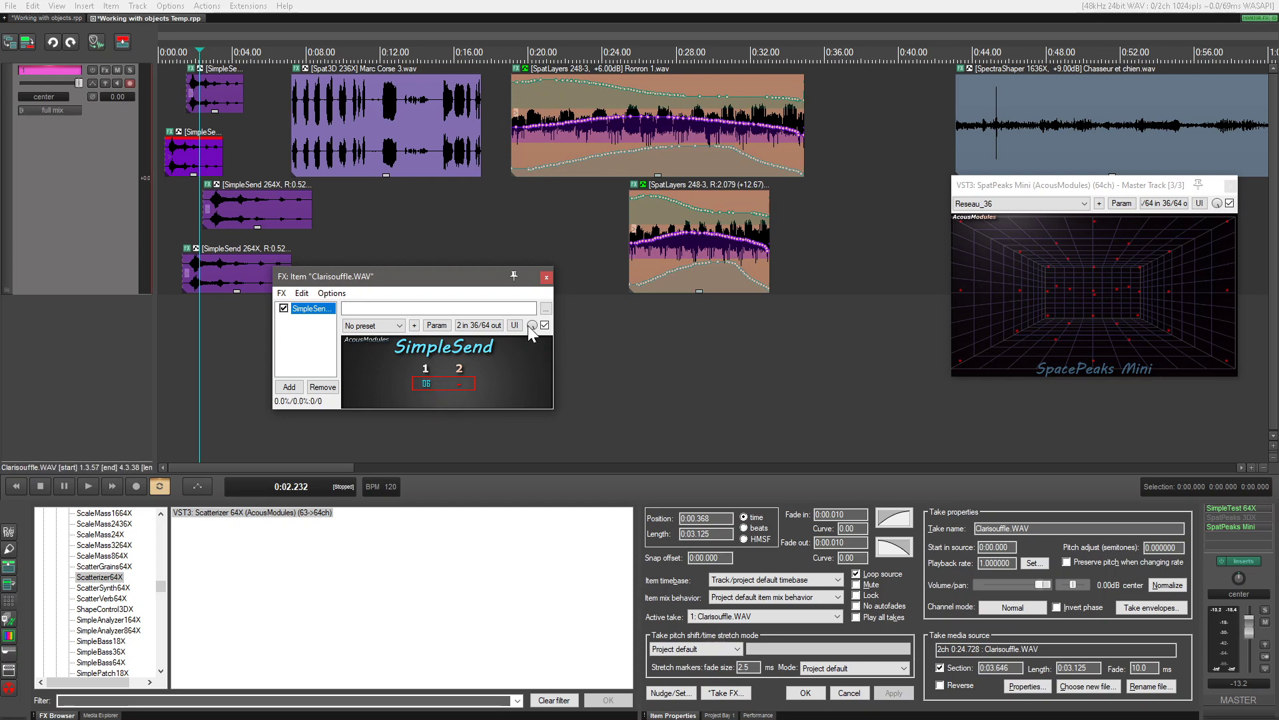
left_click(546, 277)
Stretch the long Clarisouffle.WAV copy to 0:08.511, shorten the other copy, and play the layered items from 0:00.432
left_click(280, 284)
left_click_drag(287, 273, 337, 270)
left_click_drag(223, 161, 210, 164)
left_click(166, 192)
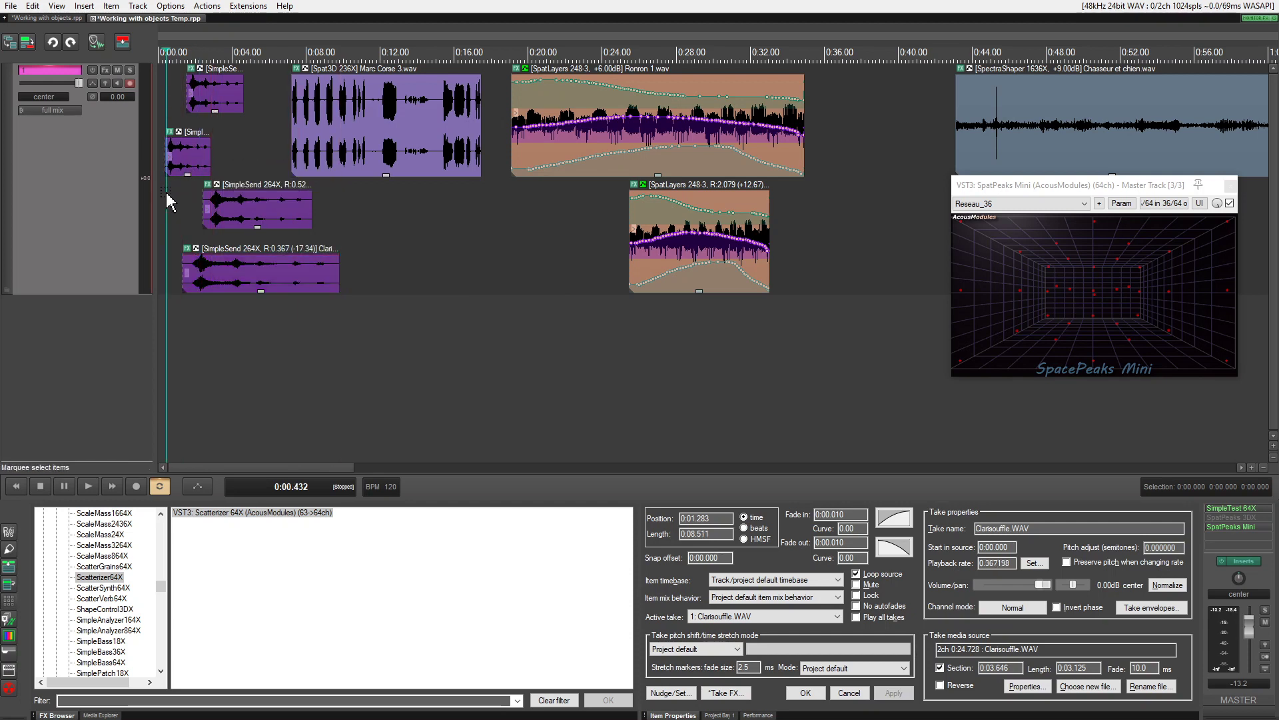
key("space")
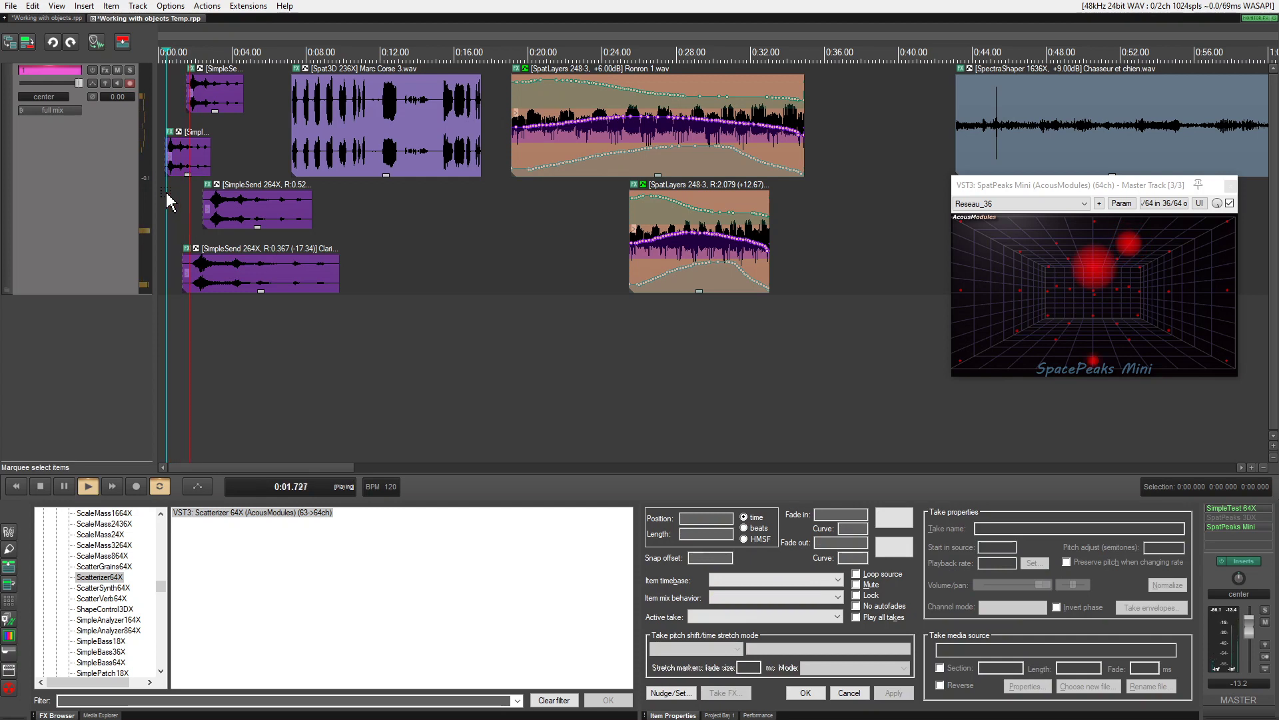